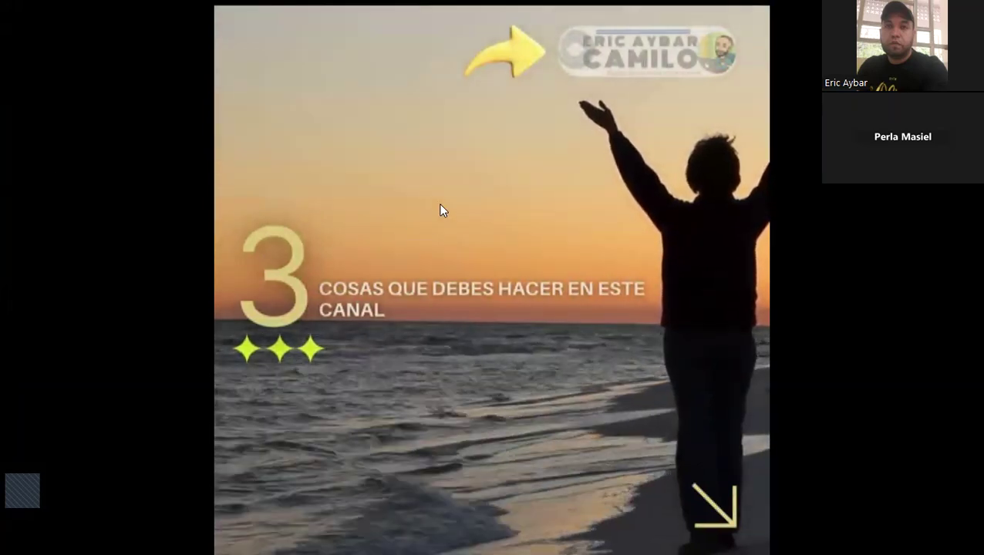
Leave fullscreen playback and close the Intro.mp4 video in VLC.
double_click(440, 205)
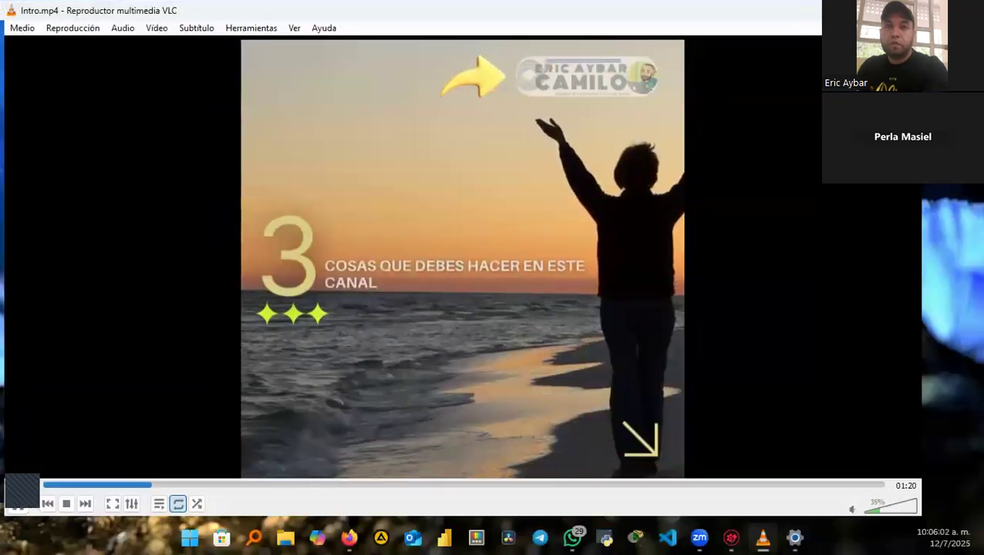
key(alt+F4)
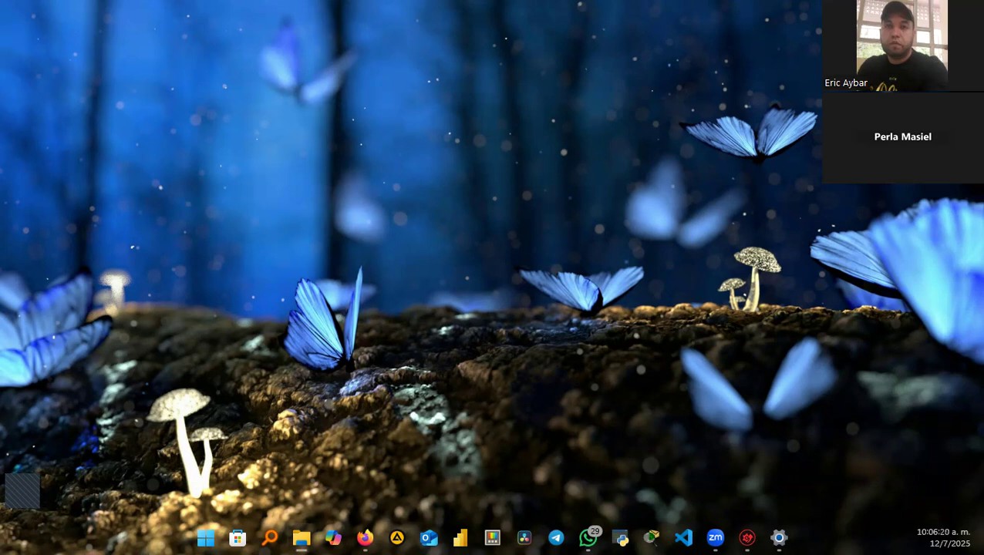
Bring the Zoom meeting window to the front from the taskbar.
click(716, 537)
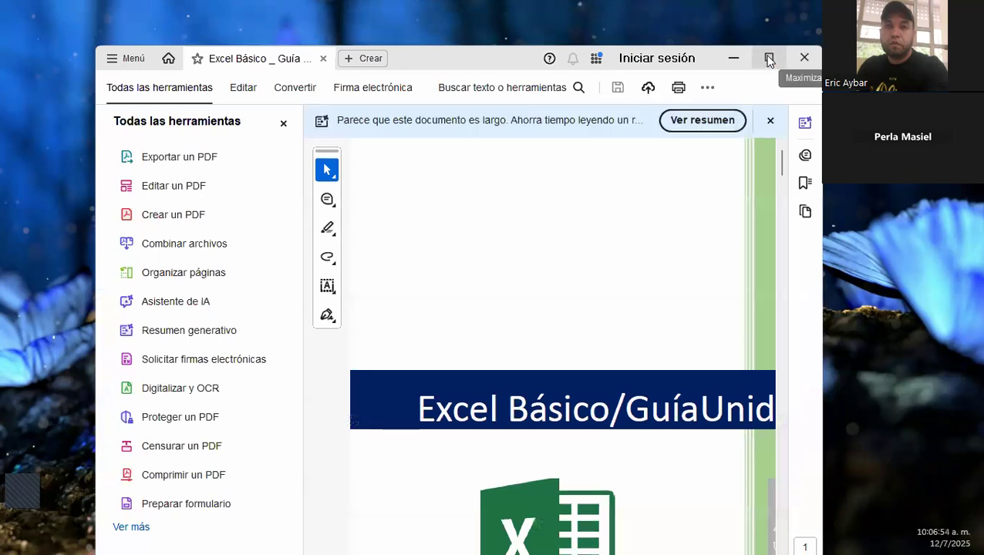
Maximize the Acrobat window and hide the Todas las herramientas panel.
mouse_move(763, 68)
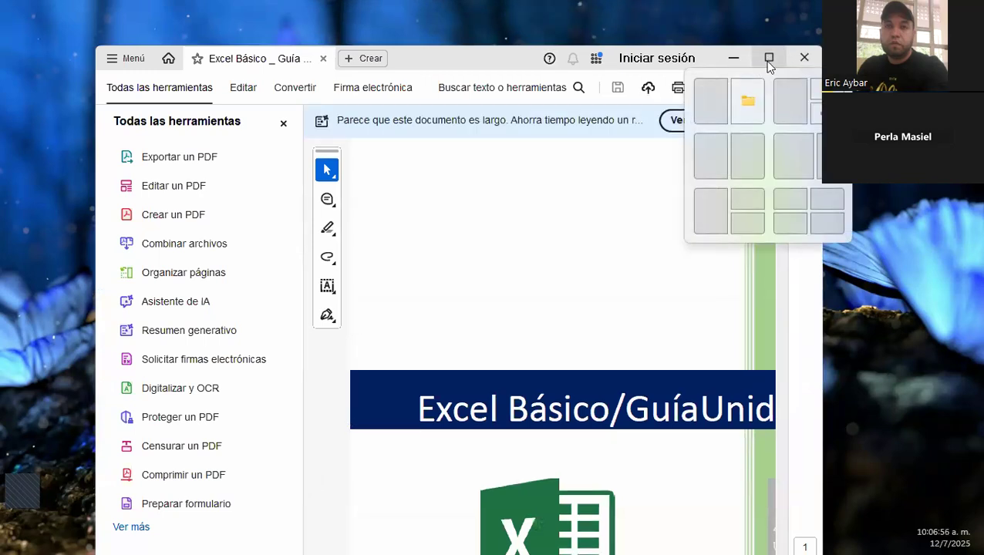
click(767, 62)
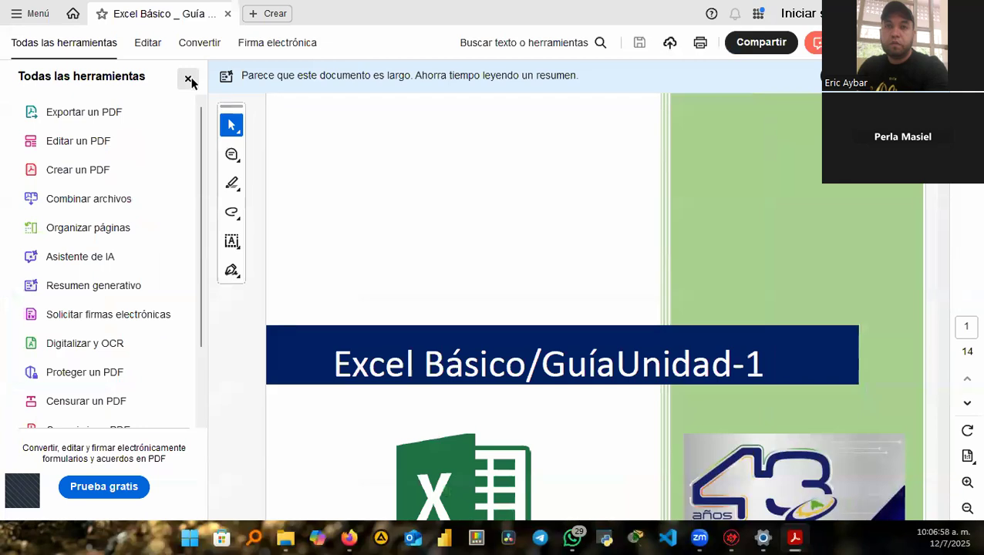
click(188, 80)
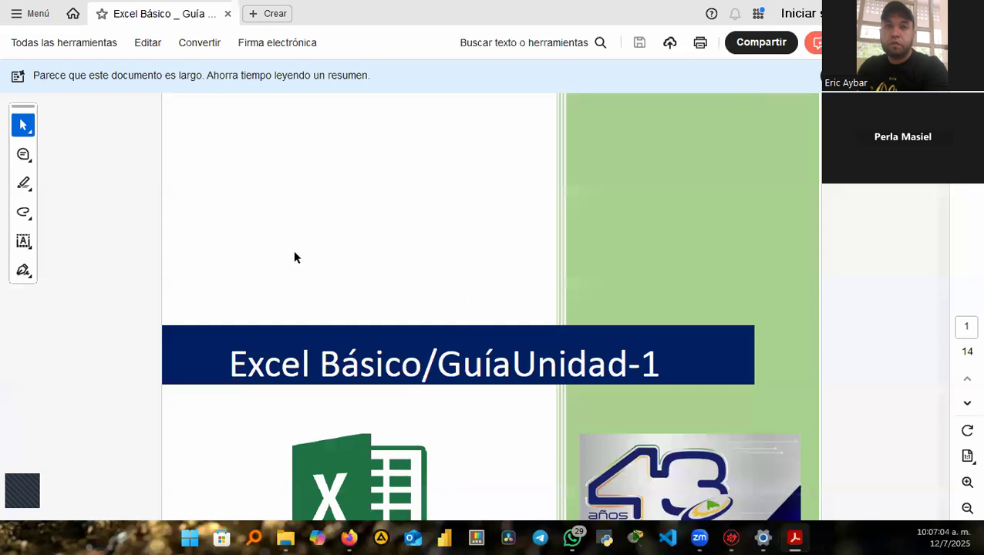
Scroll down to page 3, 'Conceptos y manejo de información'.
scroll(356, 207, down, 3)
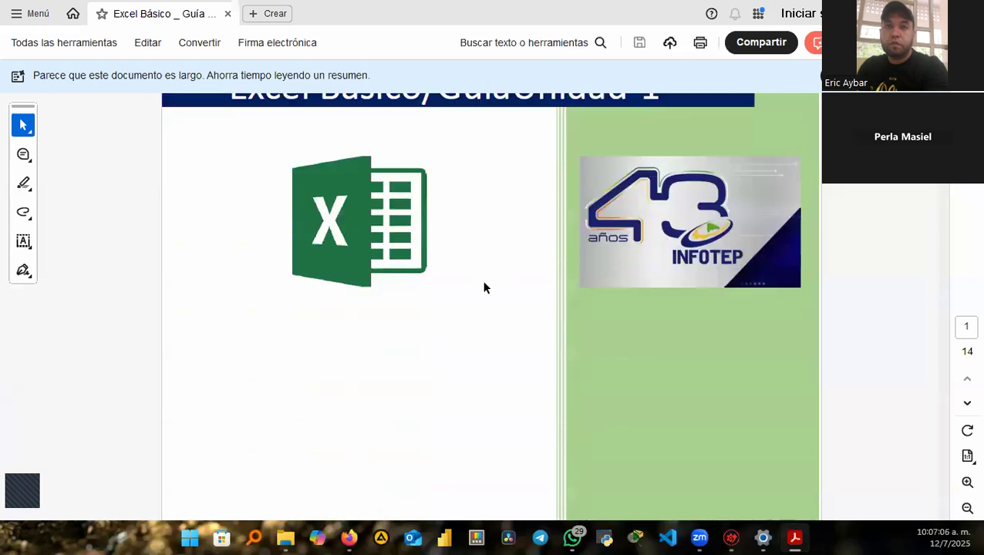
scroll(484, 288, down, 7)
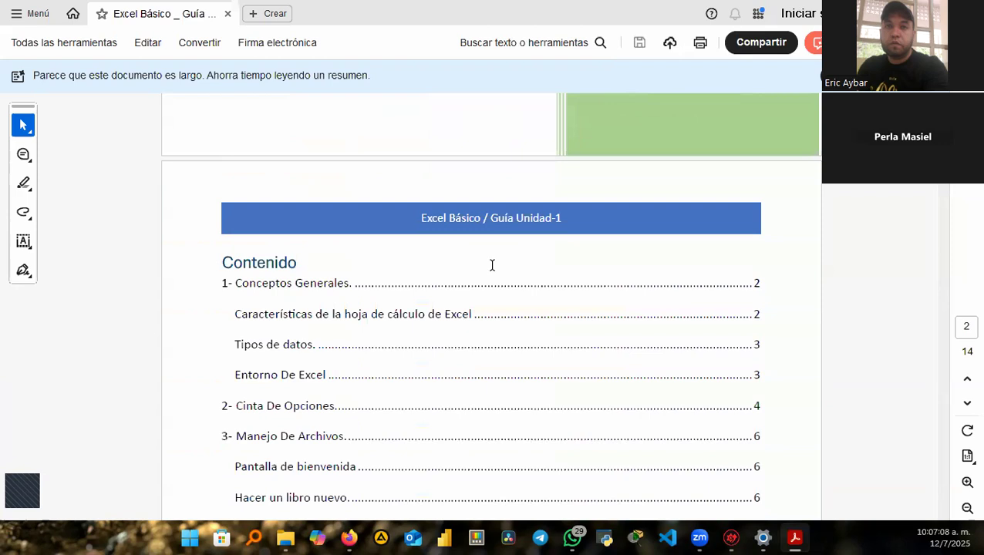
scroll(491, 266, down, 7)
scroll(540, 374, down, 8)
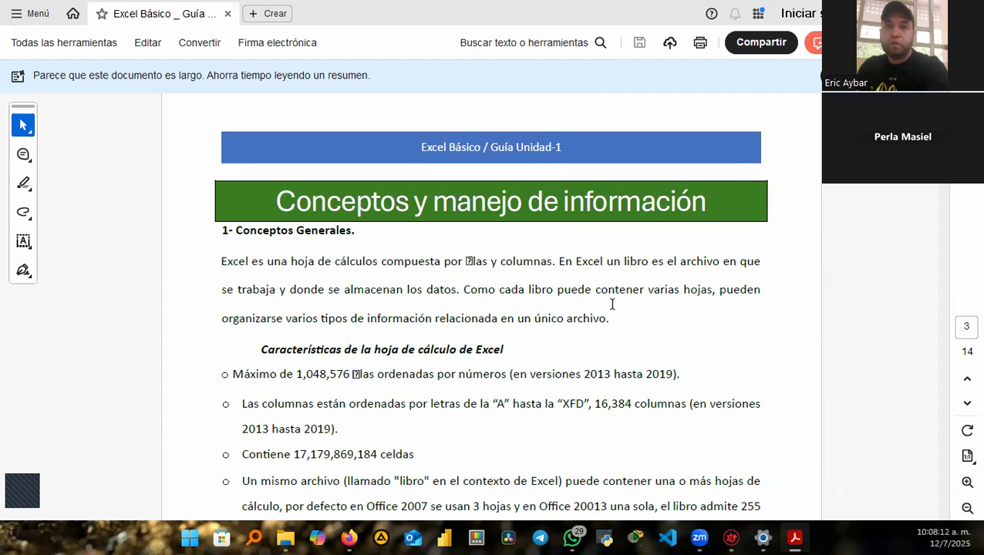
Launch Microsoft Excel from the Start menu over the open guide.
scroll(669, 274, down, 1)
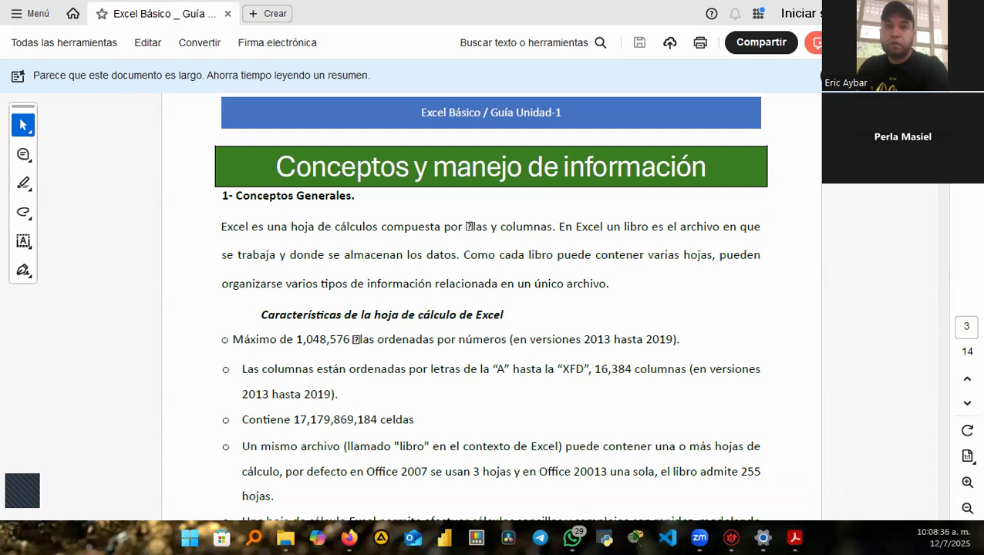
key(Return)
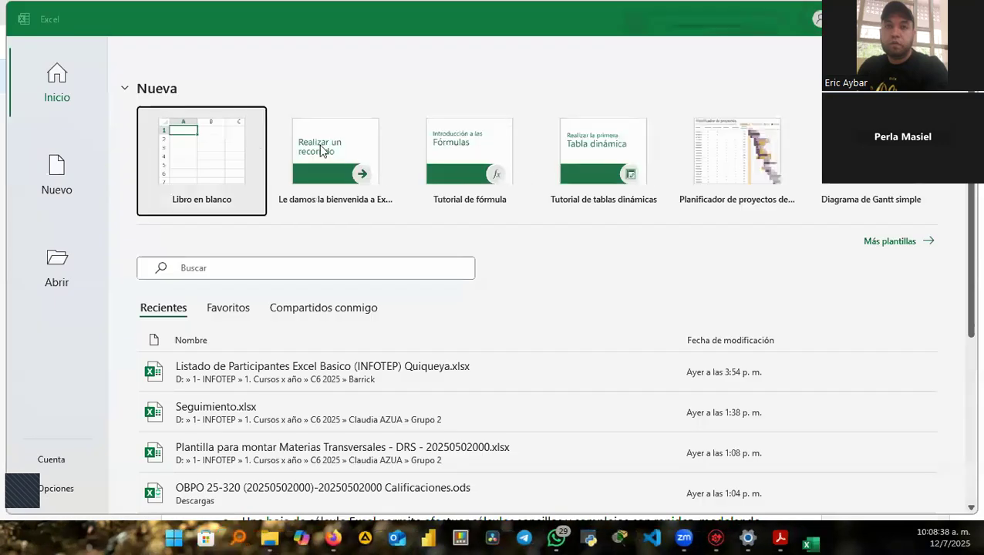
Create blank workbook Libro1, explore its last row and column XFD, then return to Acrobat.
click(197, 149)
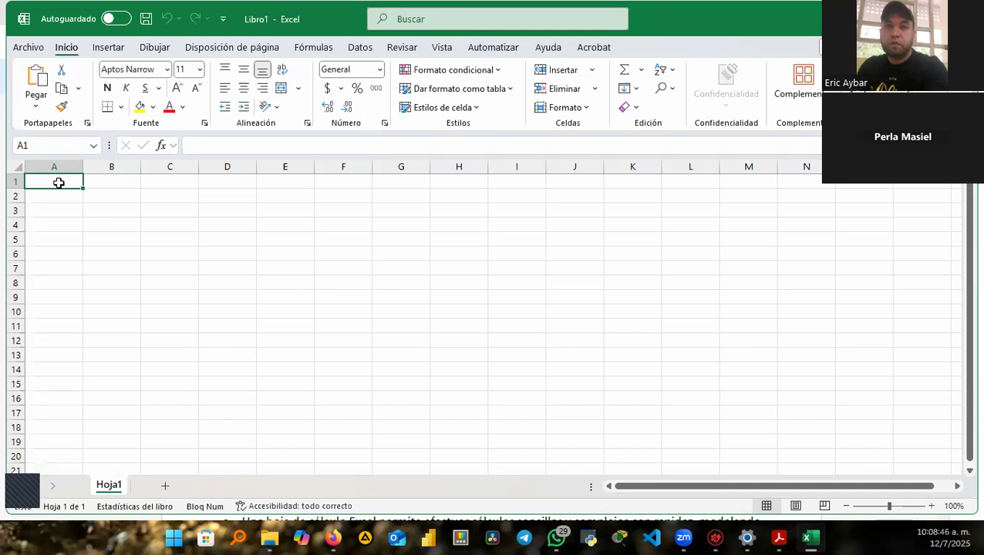
key(ctrl+Down)
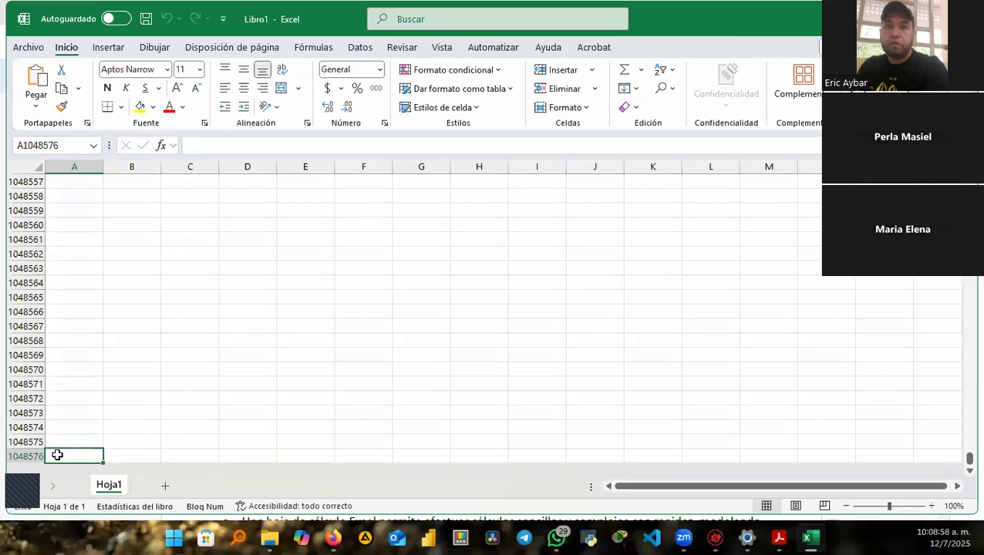
key(ctrl+Home)
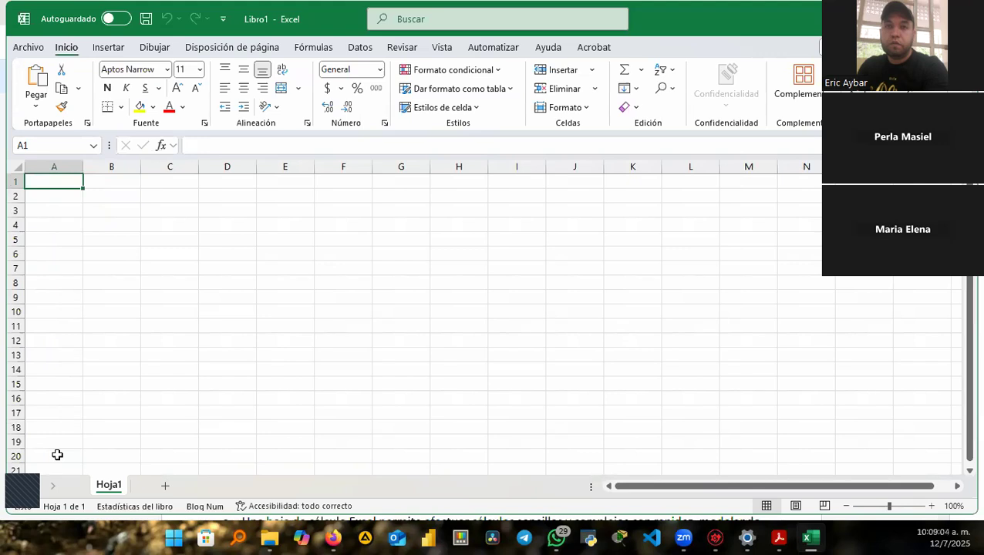
key(ctrl+Right)
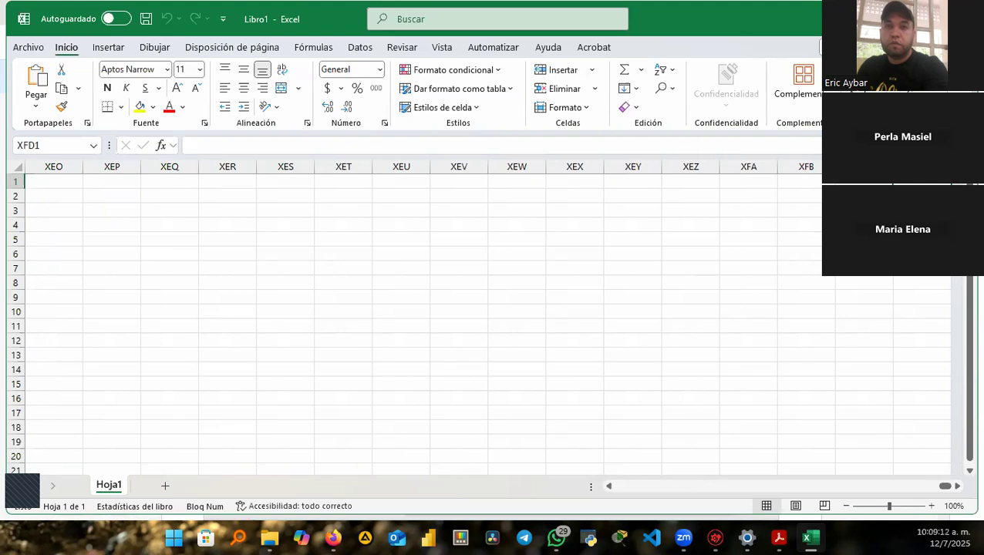
key(alt+Tab)
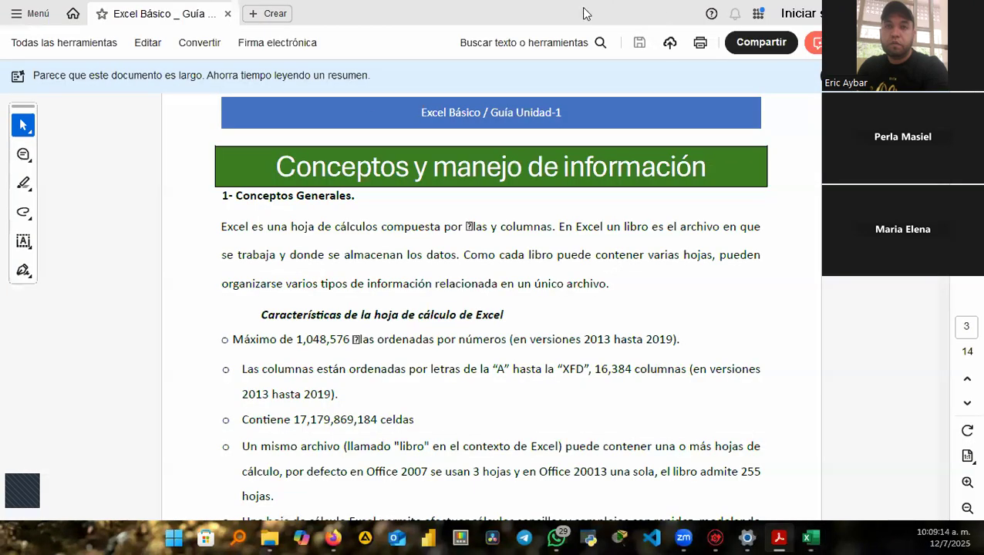
Move the Acrobat guide aside and bring the Excel workbook back to front.
drag(583, 7, 568, 11)
key(alt+Tab)
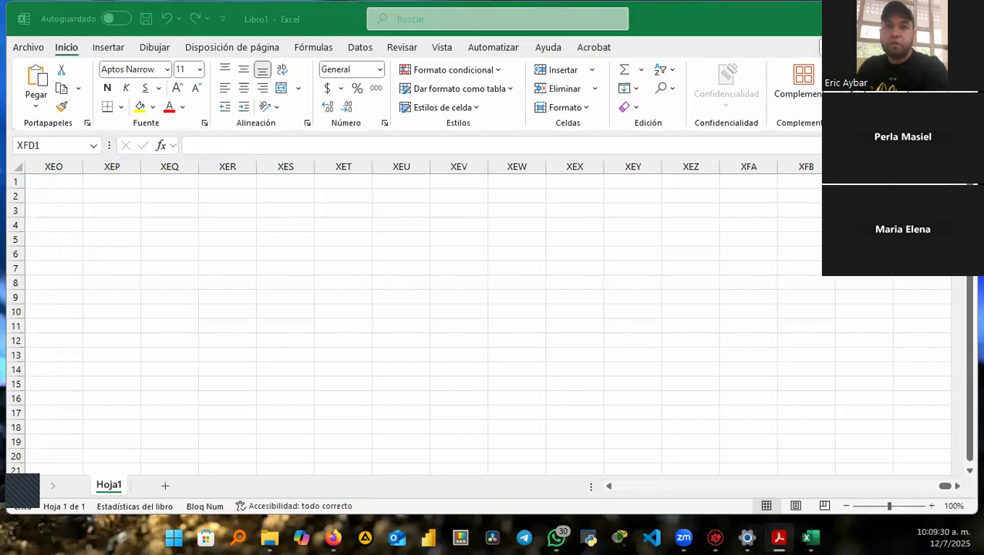
key(alt+Tab)
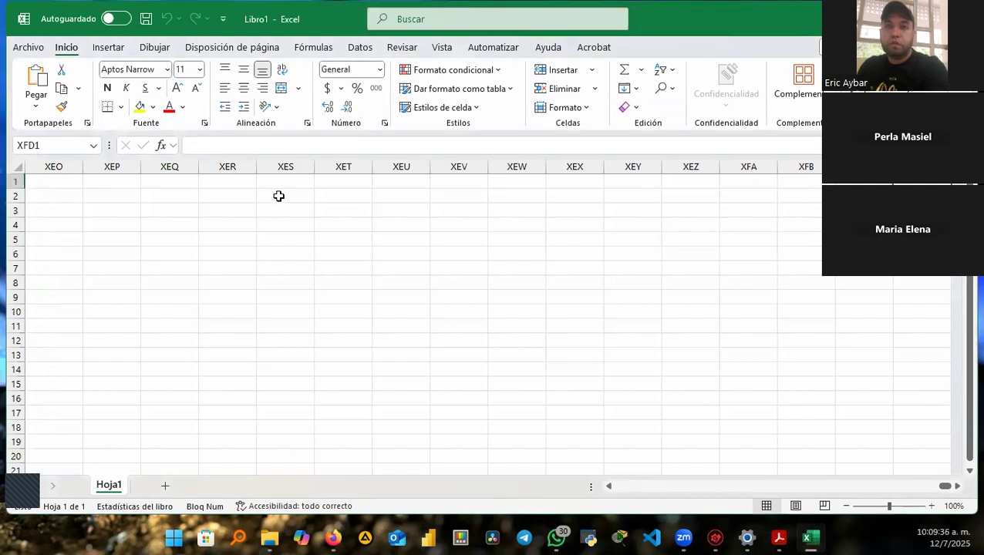
key(ctrl+Home)
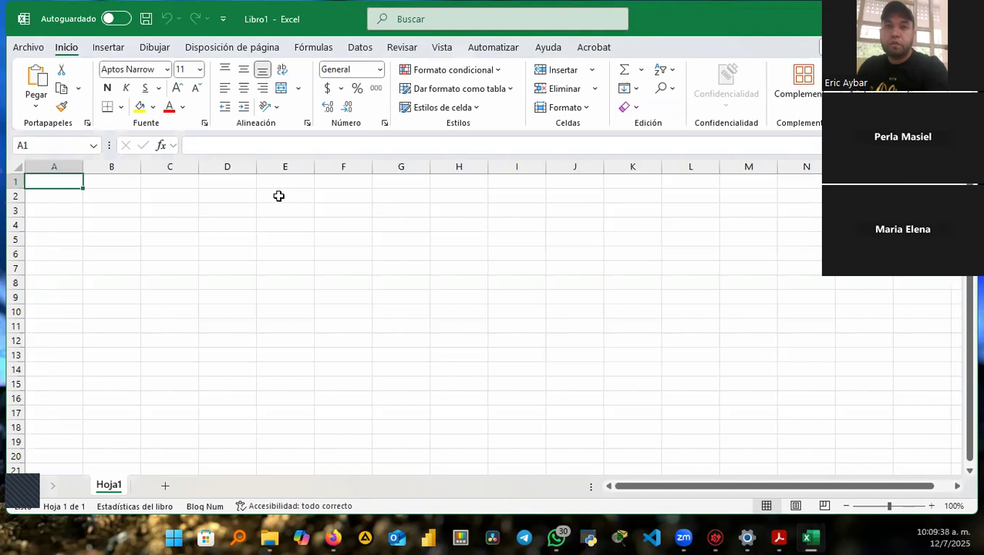
key(Right)
key(Right)
key(Right)
key(Right)
key(Right)
key(Right)
key(Right)
key(Right)
key(Right)
key(Right)
key(Right)
key(Right)
key(Right)
key(Right)
key(Right)
key(Right)
key(Right)
key(Right)
key(Right)
key(Right)
key(Right)
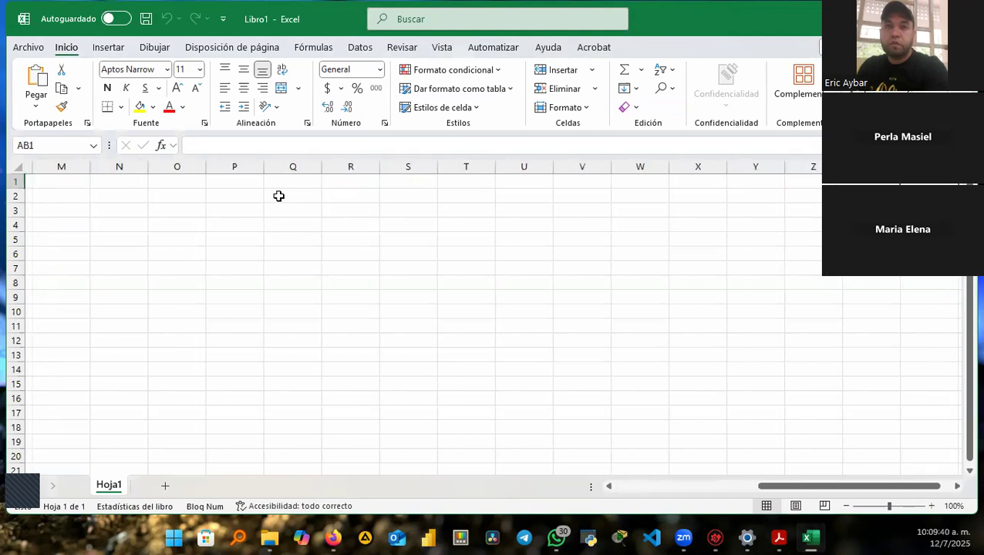
key(Right)
key(Right)
key(Right)
key(Right)
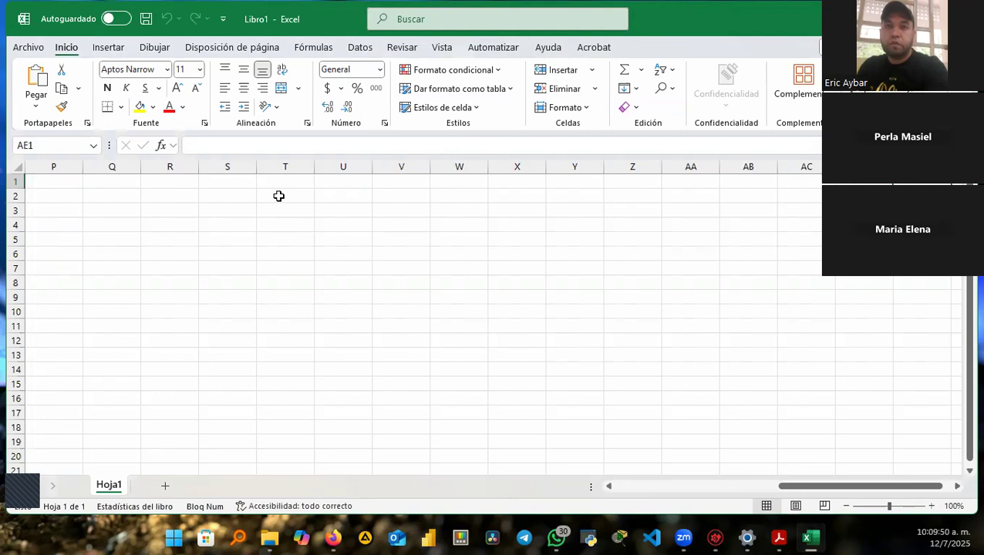
key(ctrl+Home)
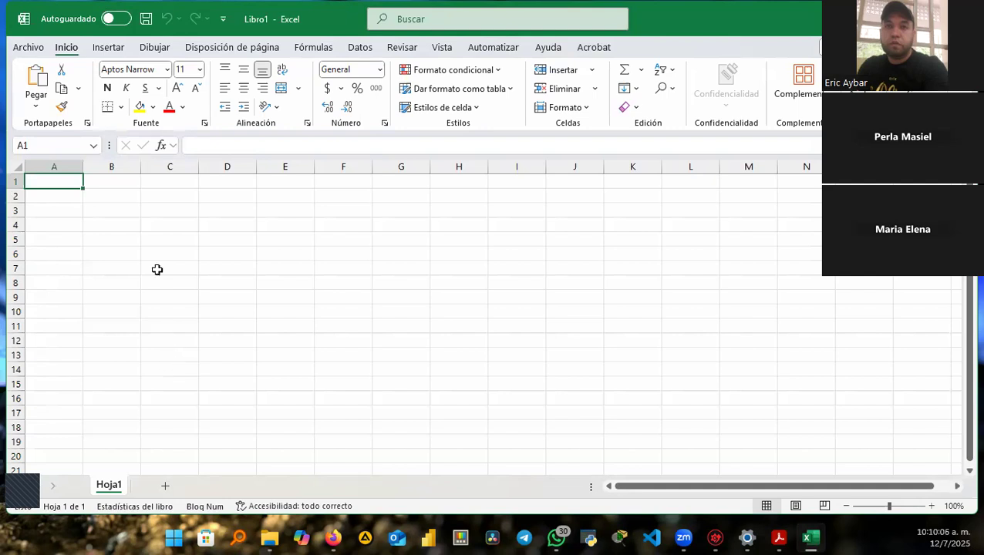
click(117, 200)
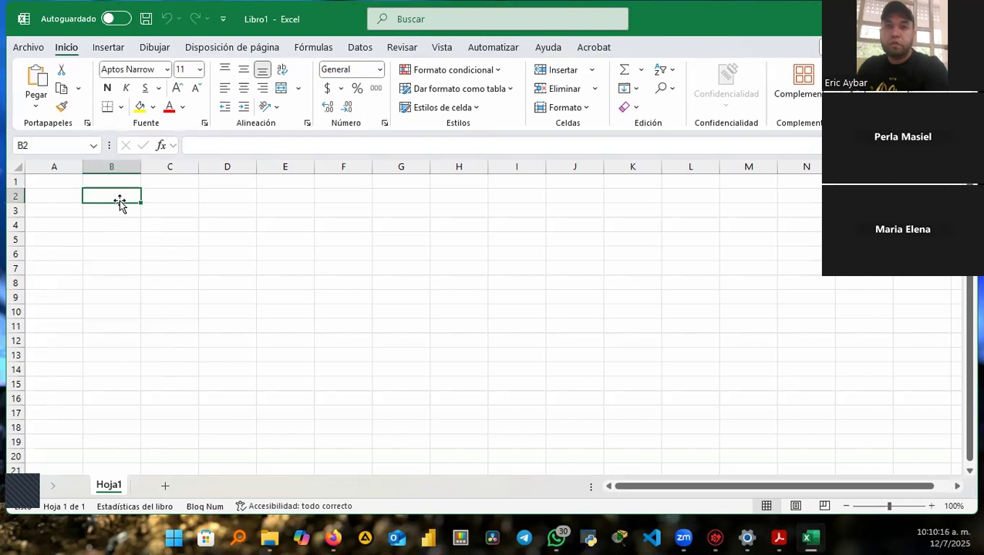
key(shift+space)
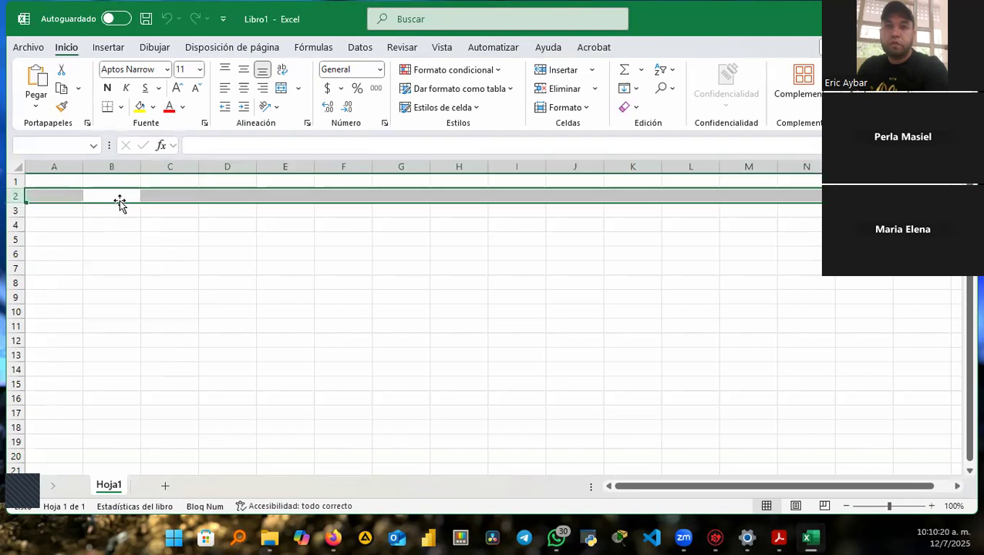
key(ctrl+a)
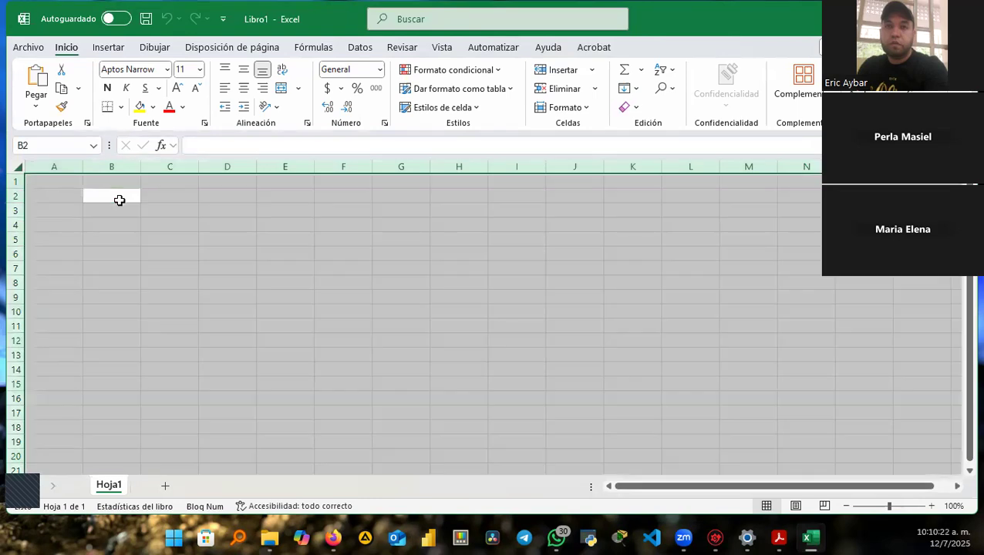
click(119, 200)
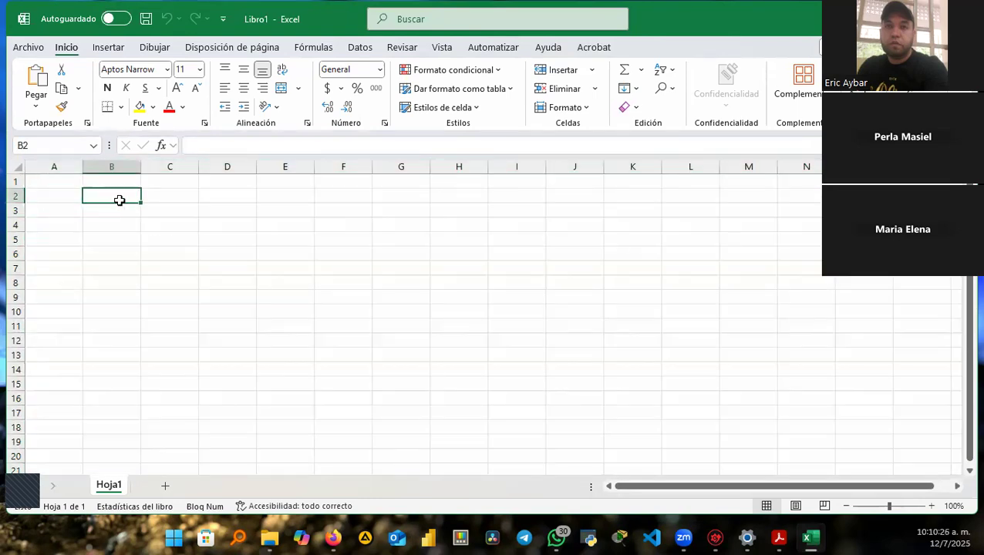
key(ctrl+space)
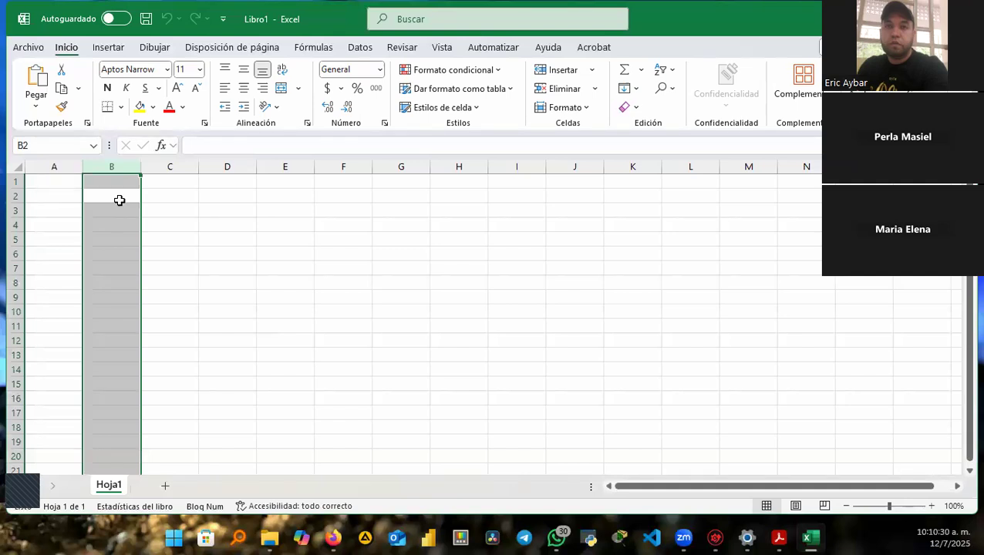
key(Left)
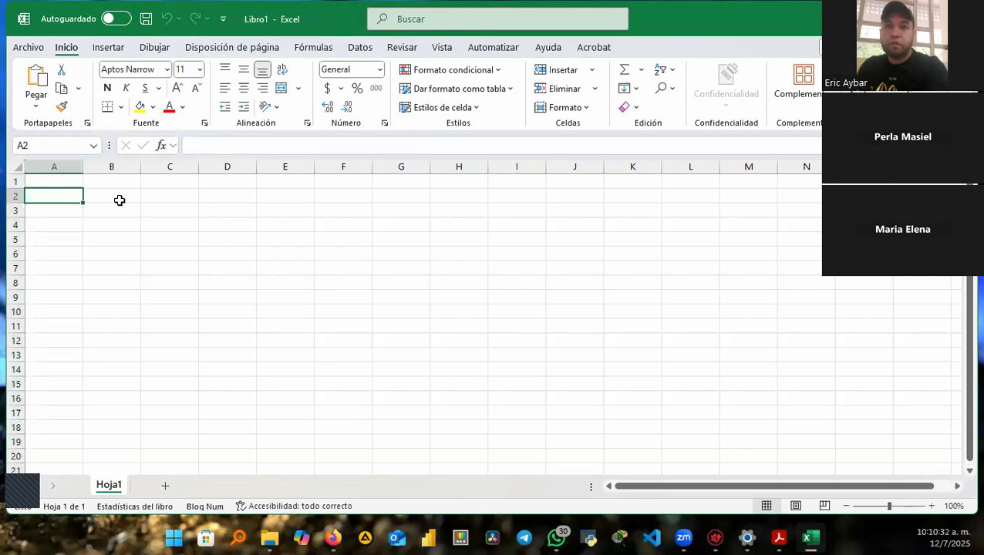
key(Down)
key(Down)
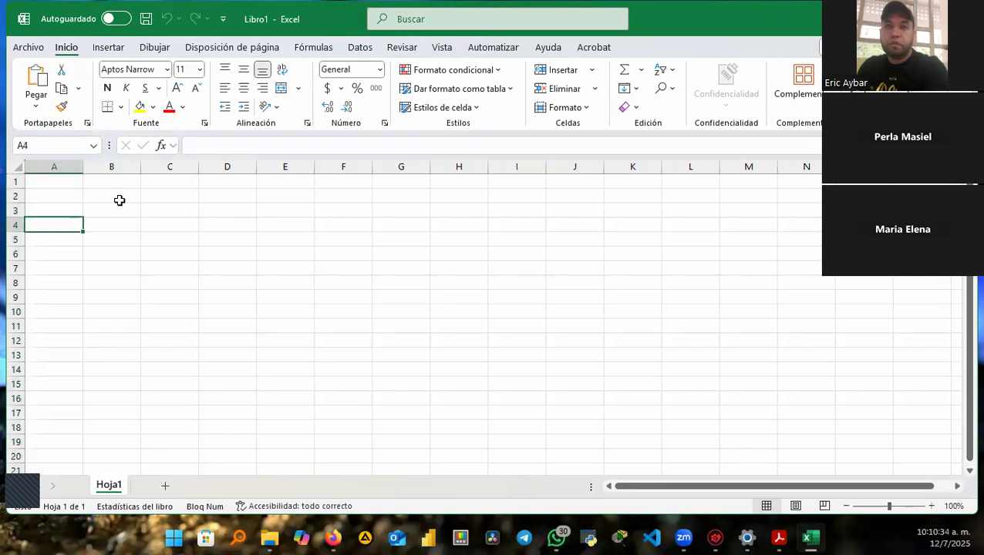
key(shift+space)
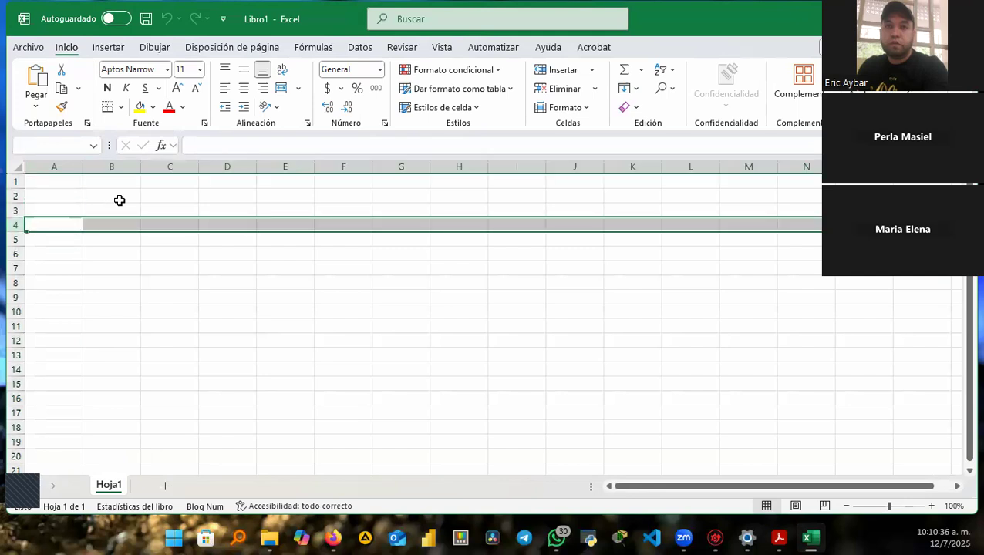
key(Left)
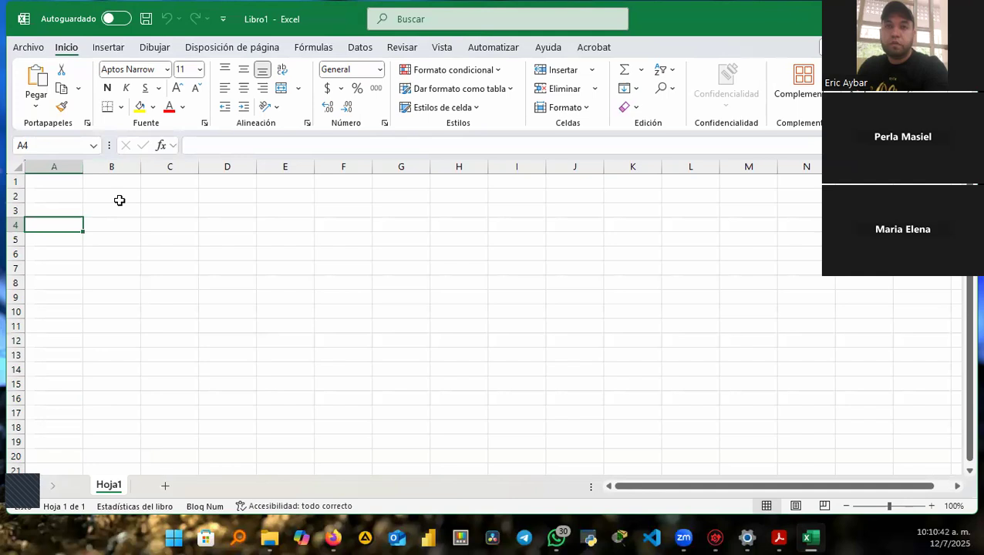
key(Down)
key(Down)
key(Down)
key(Down)
key(Down)
key(Down)
key(Down)
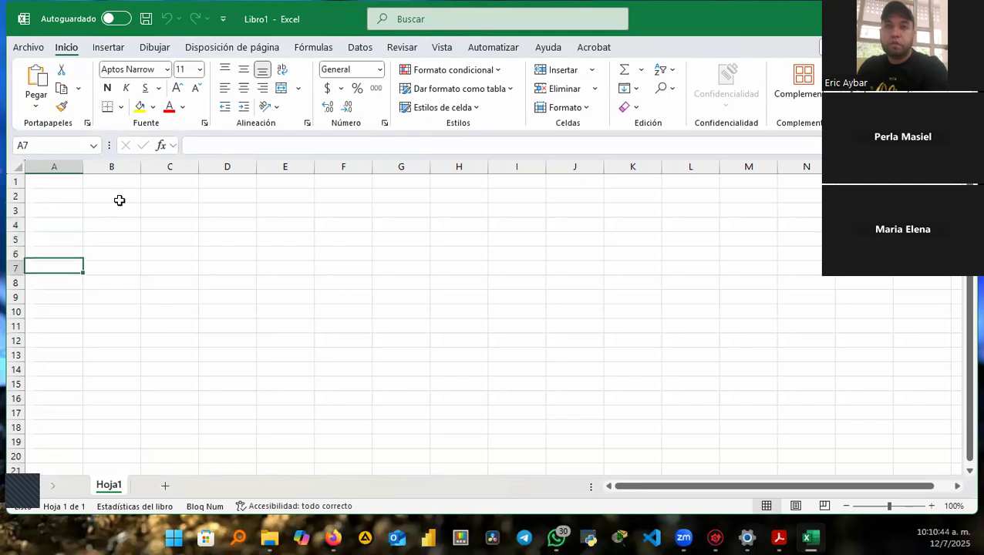
key(Up)
key(Up)
key(Up)
key(Up)
key(Up)
key(Up)
key(Up)
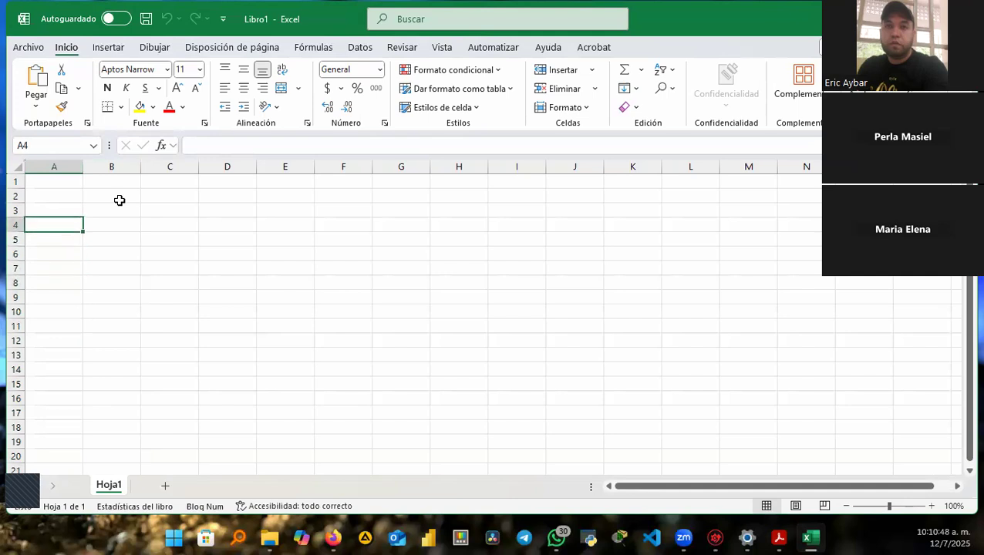
key(Right)
key(Right)
key(Right)
key(Right)
key(Right)
key(Right)
key(Right)
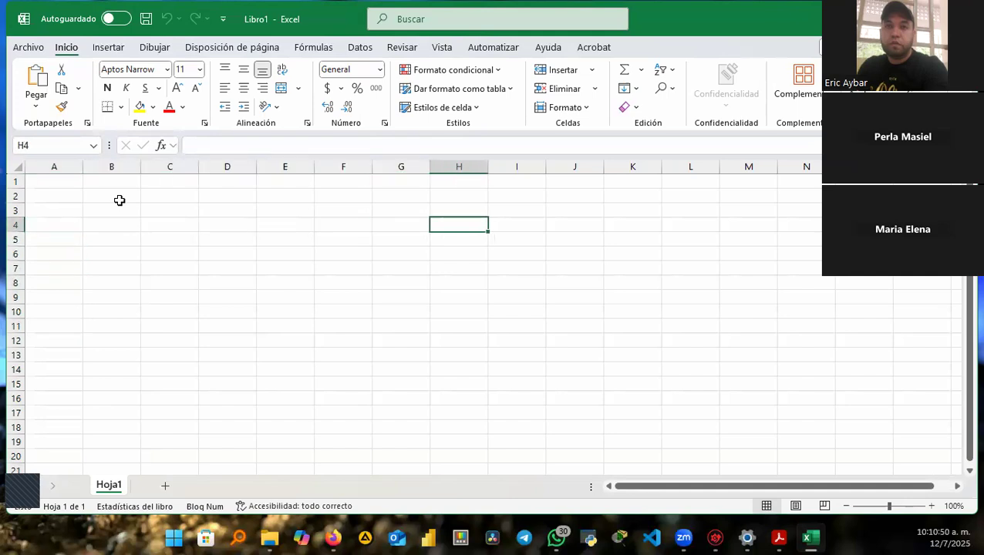
Select cells A4, B3, H2, D4, C3 and C2 on the empty Hoja1.
key(Left)
key(Left)
key(Left)
key(Left)
key(Left)
key(Left)
key(Left)
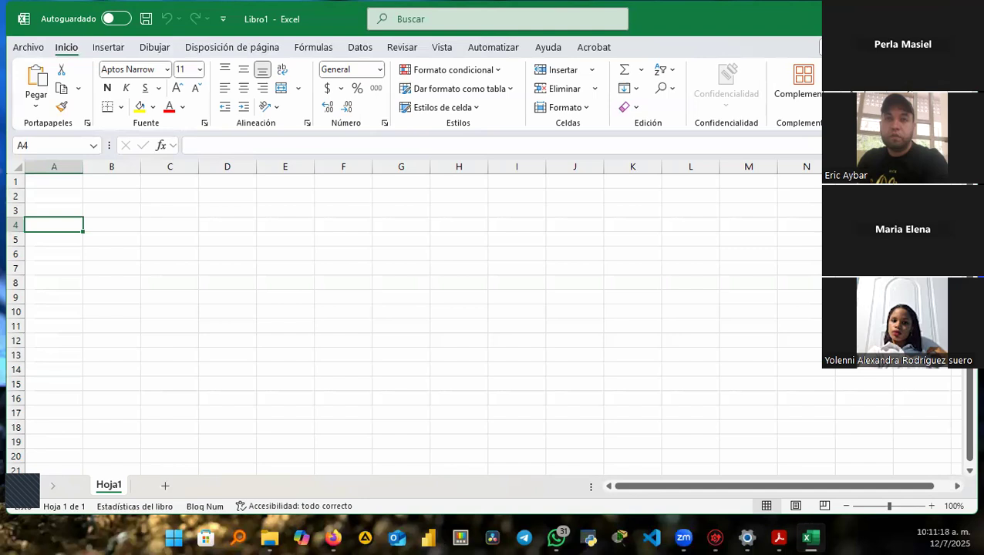
click(125, 211)
click(437, 197)
click(211, 228)
click(174, 206)
click(157, 192)
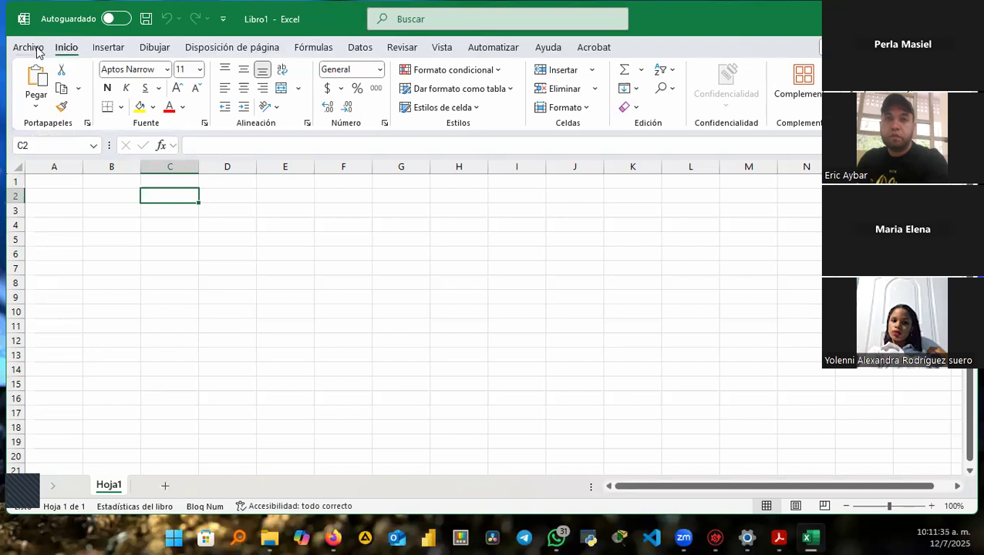
key(ctrl)
key(ctrl)
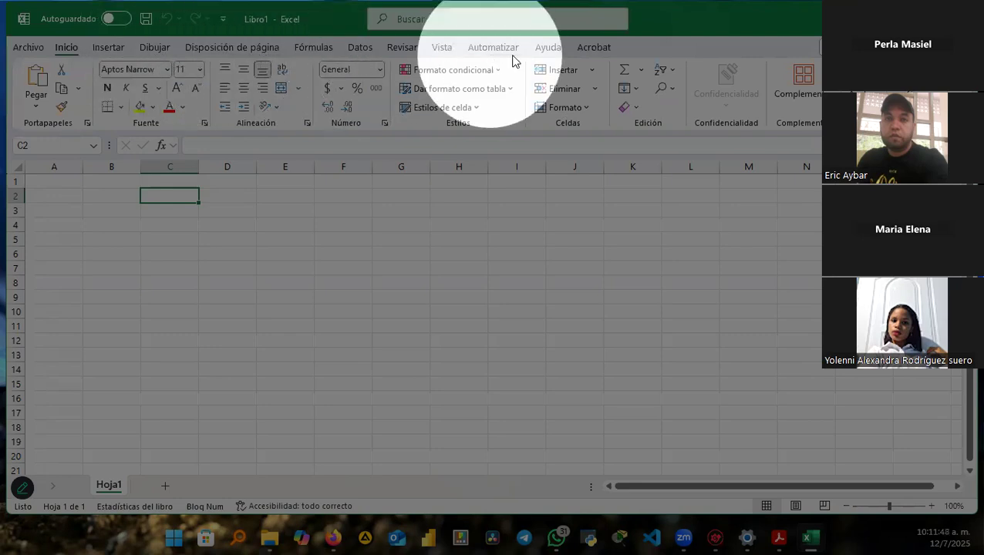
Open Opciones de Excel via Archivo > Más... > Opciones.
click(30, 48)
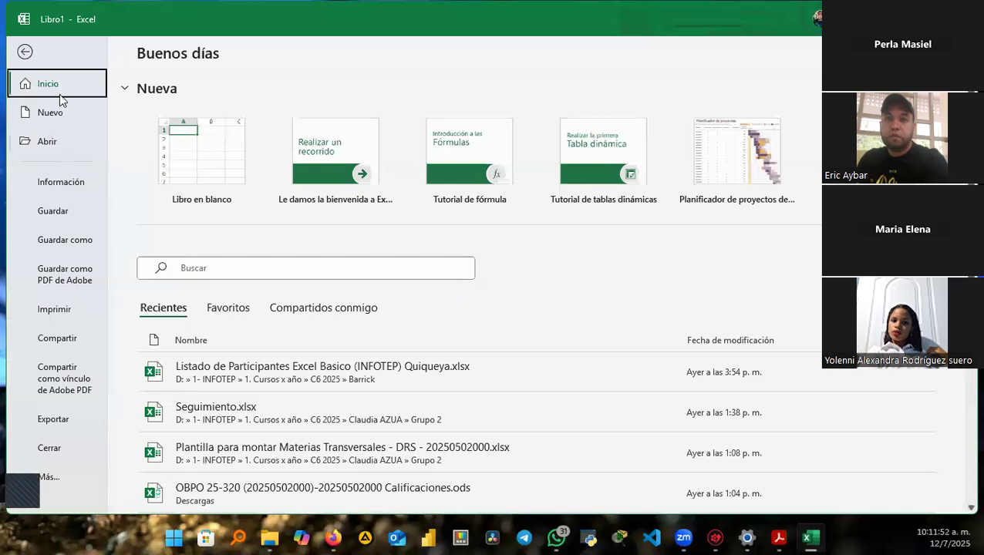
click(48, 475)
click(164, 475)
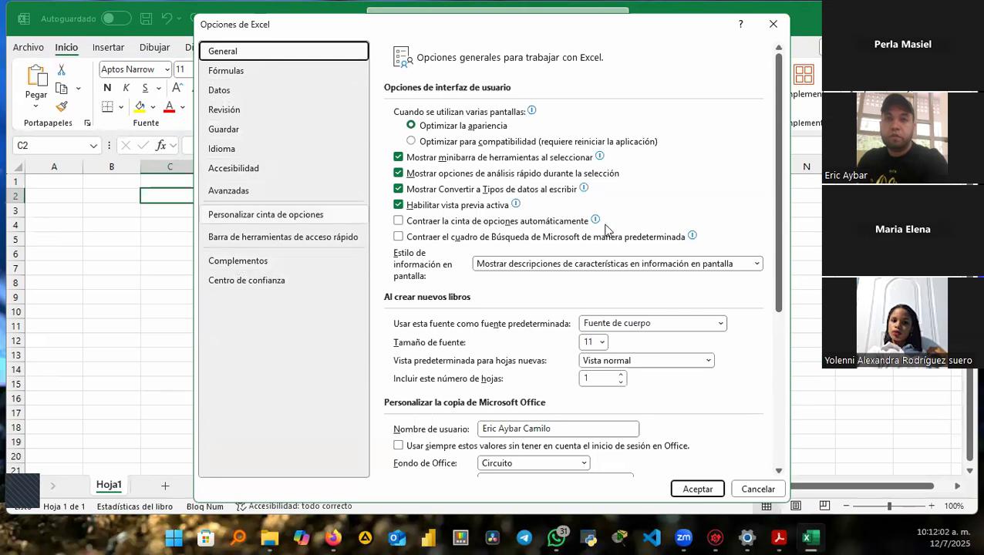
Check Programador under Personalizar cinta de opciones and confirm with Aceptar.
scroll(609, 280, down, 3)
scroll(609, 280, down, 2)
scroll(650, 279, up, 5)
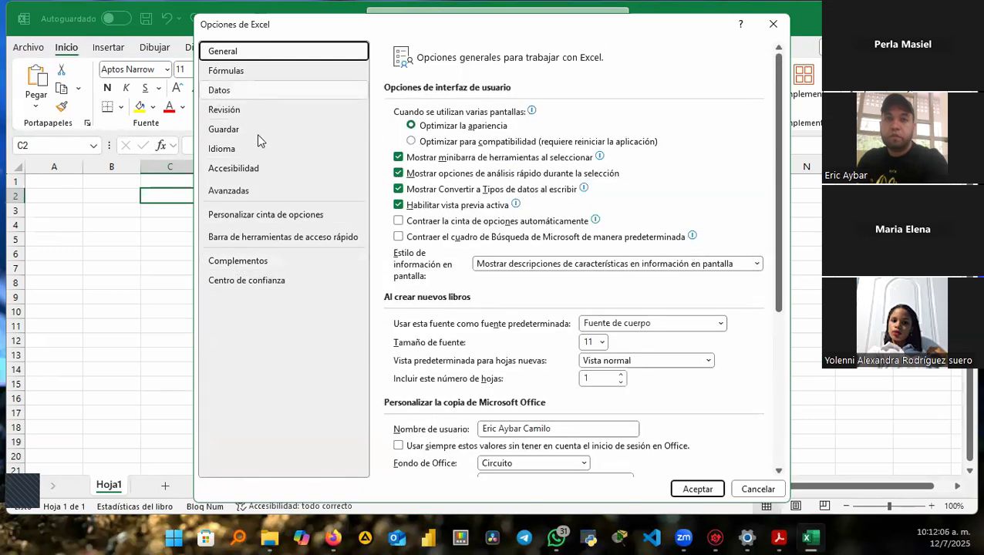
click(291, 218)
scroll(732, 296, down, 3)
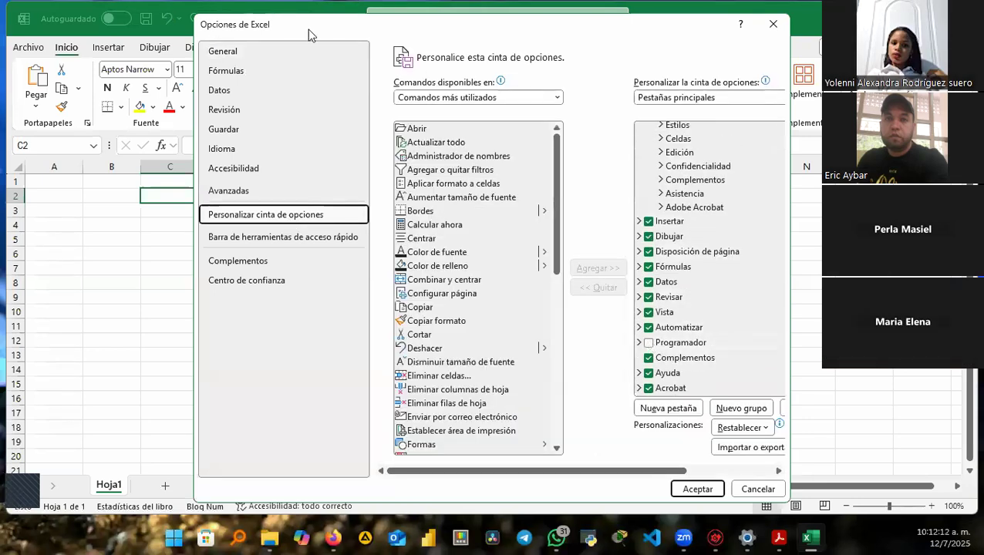
drag(335, 35, 274, 103)
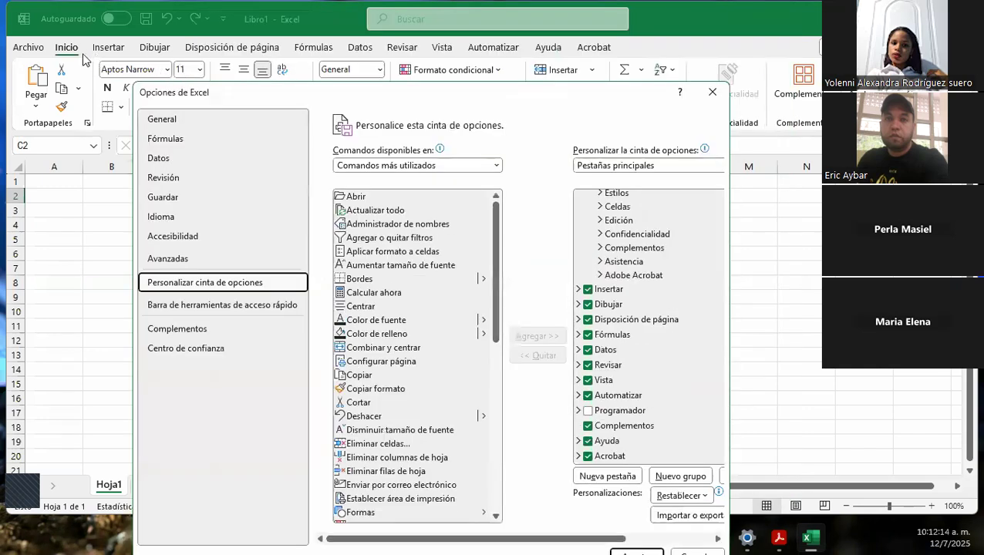
click(587, 412)
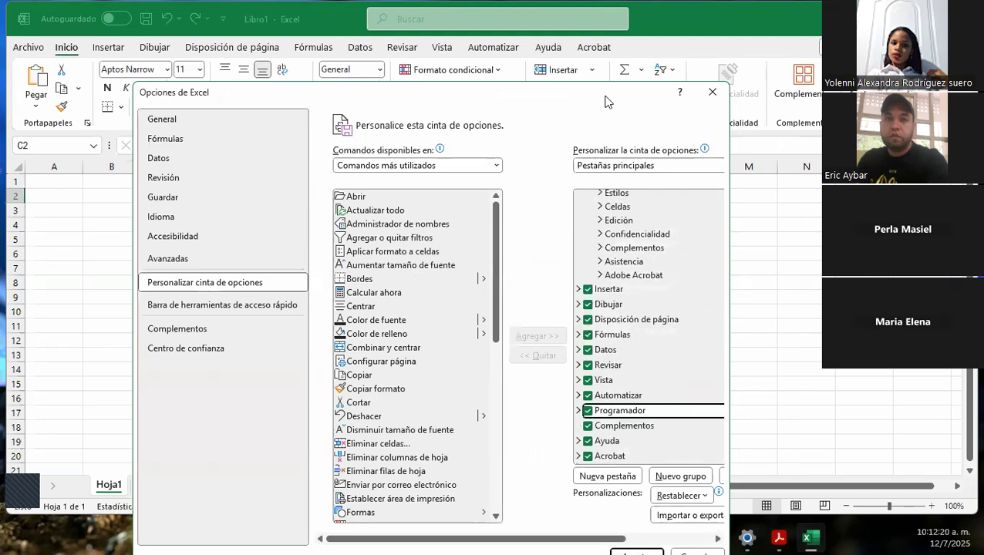
drag(587, 86, 580, 43)
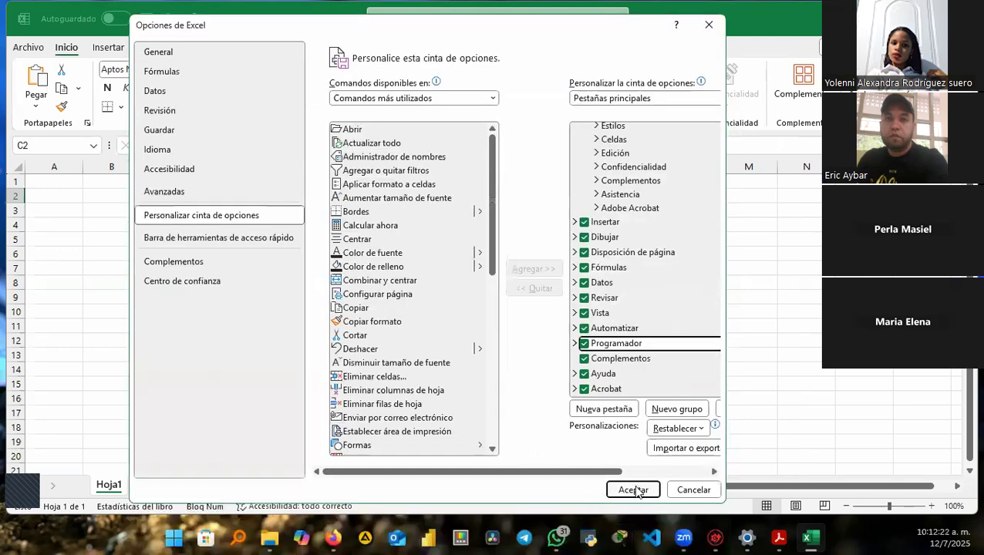
click(632, 492)
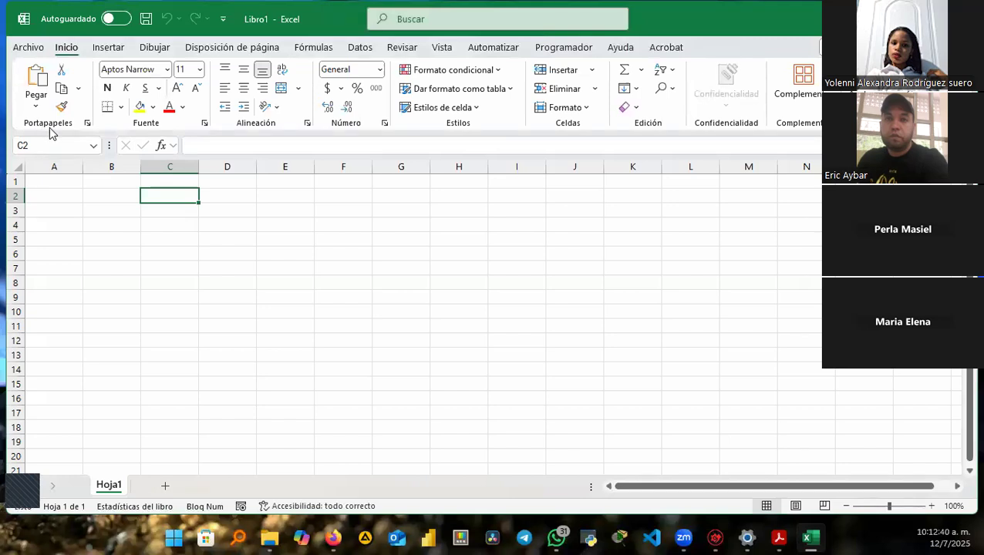
Maximize the Excel window and show the Archivo start view with templates and recent files.
key(ctrl)
key(ctrl)
double_click(263, 31)
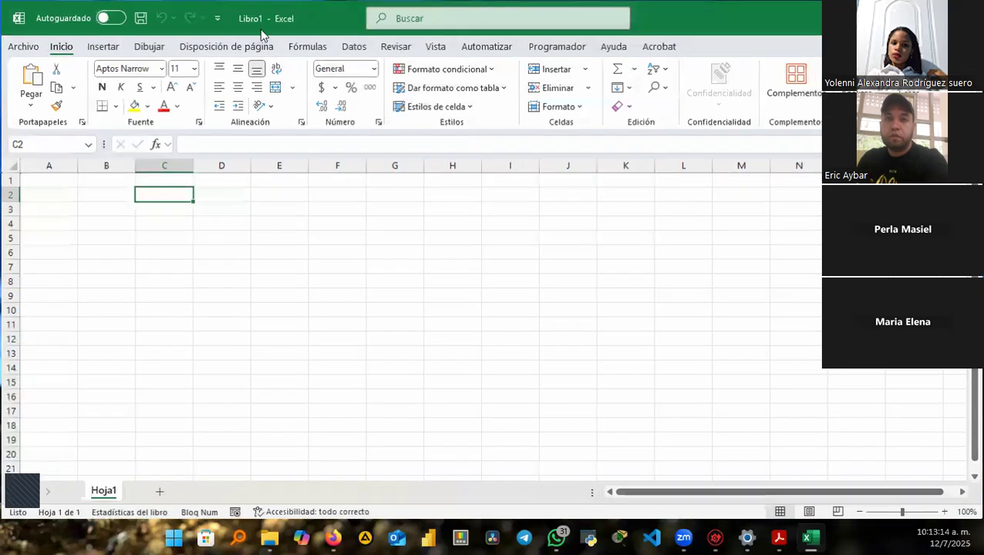
click(23, 46)
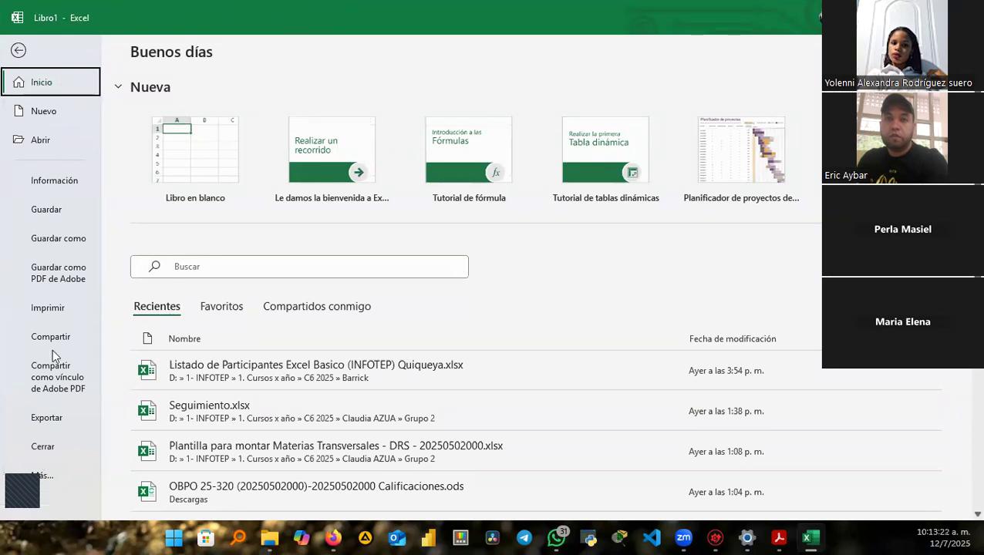
Reopen Opciones de Excel at Personalizar cinta de opciones, collapse Inicio, and widen the dialog.
click(46, 478)
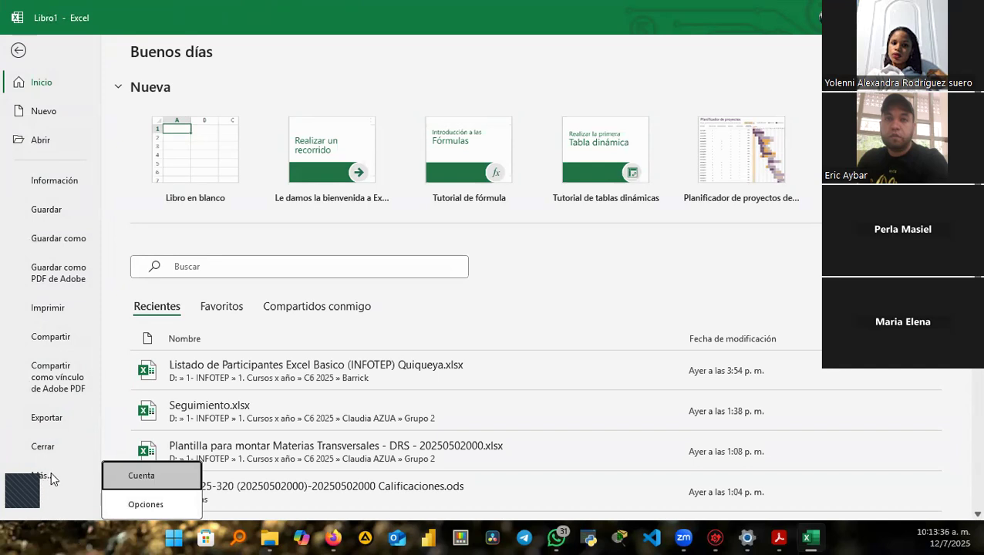
click(146, 502)
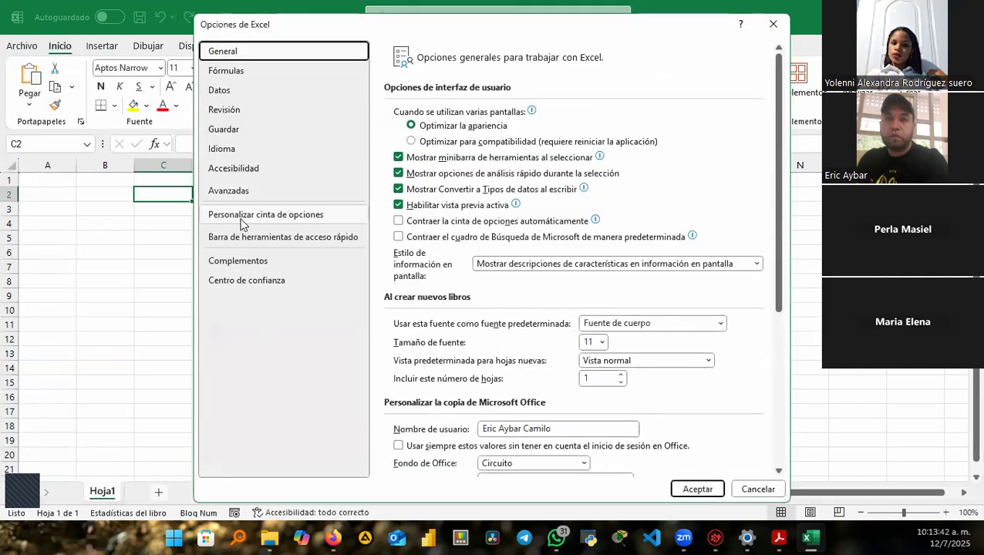
click(243, 222)
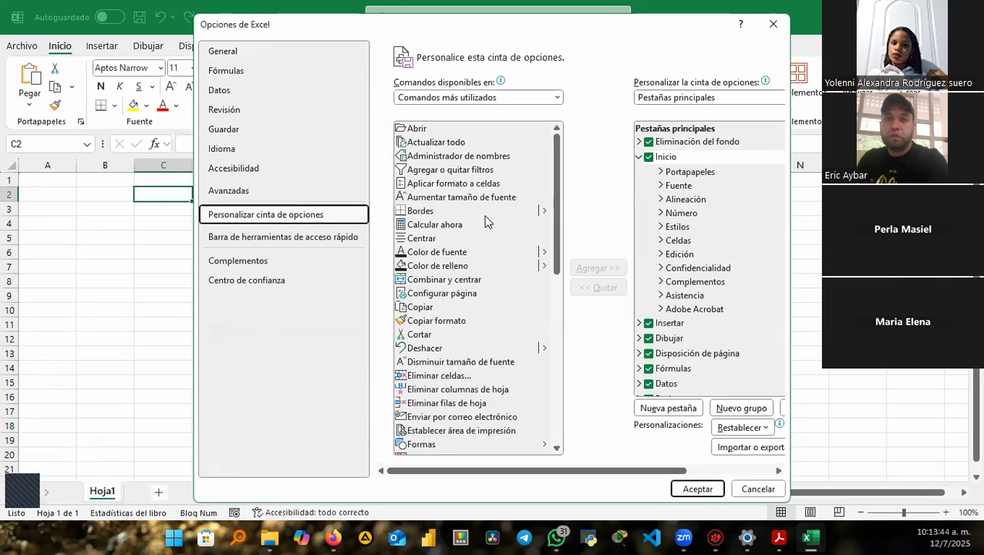
click(640, 157)
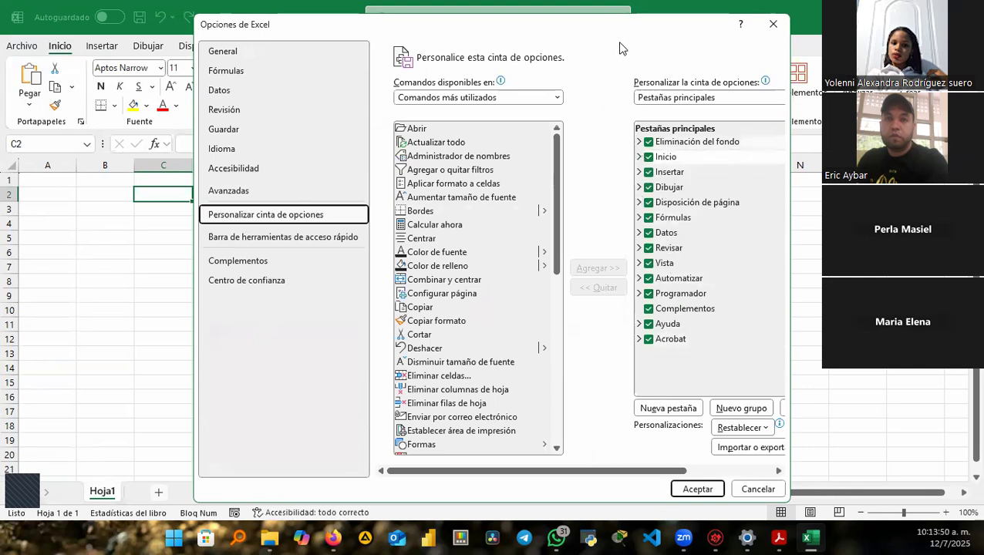
drag(622, 36, 586, 91)
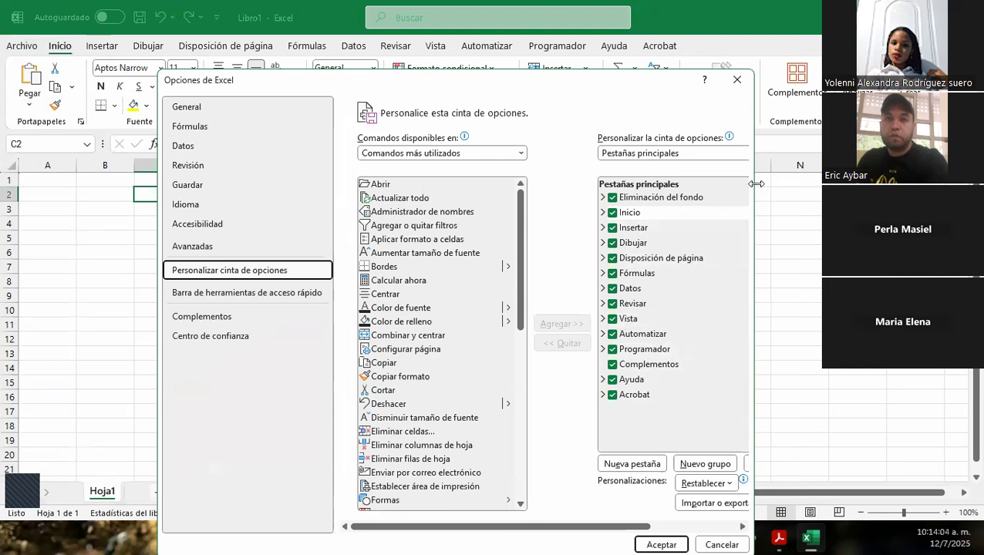
drag(755, 184, 876, 184)
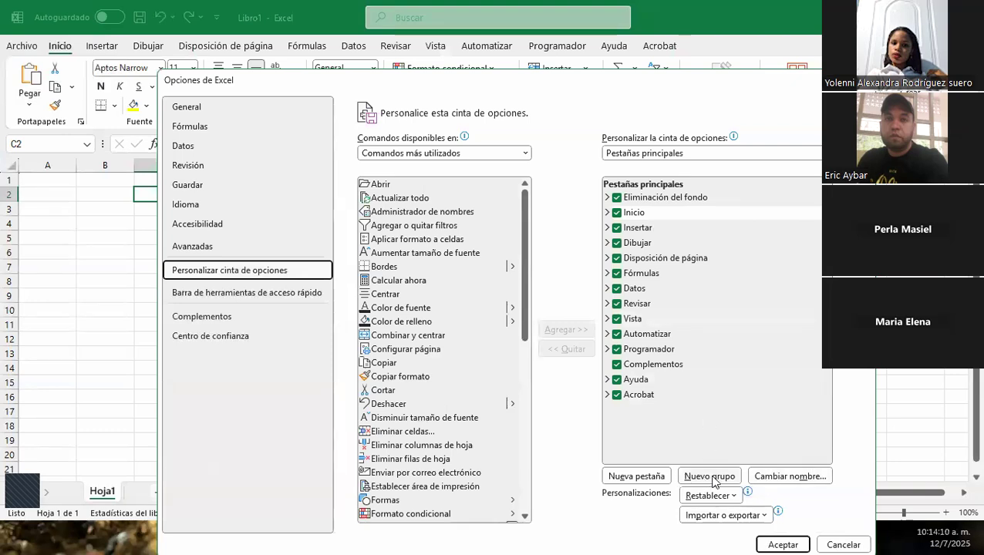
Add a Nueva pestaña and rename its group with the participant's name and a red shield icon.
click(646, 478)
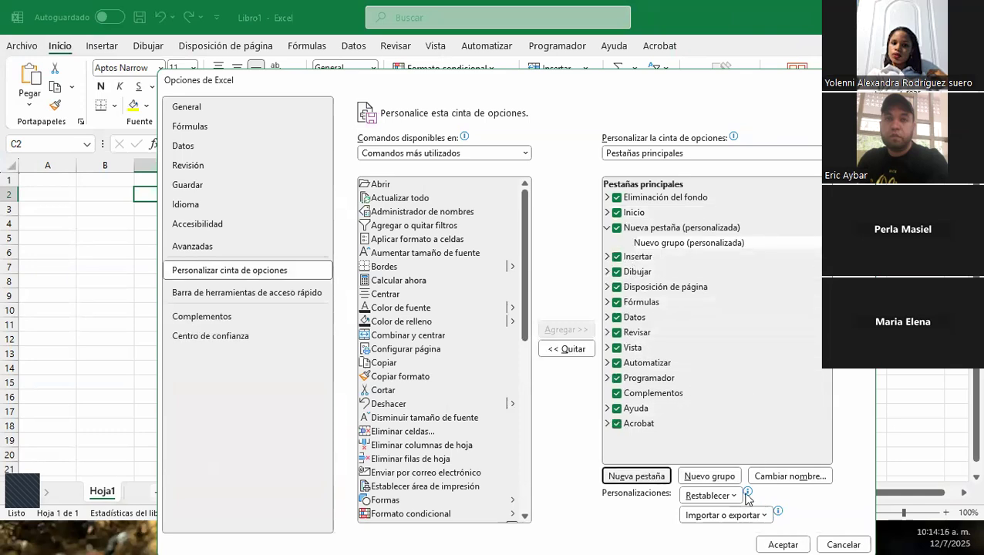
click(779, 475)
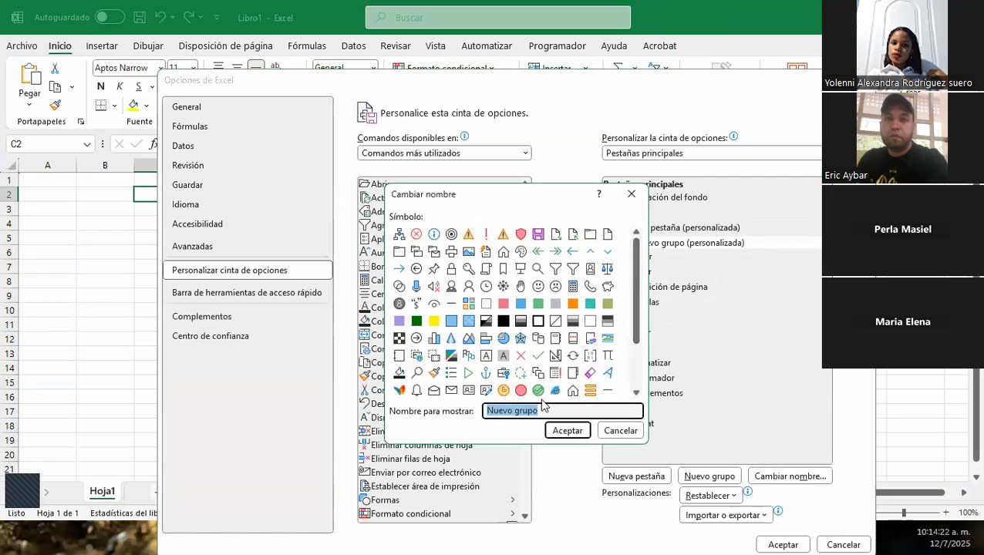
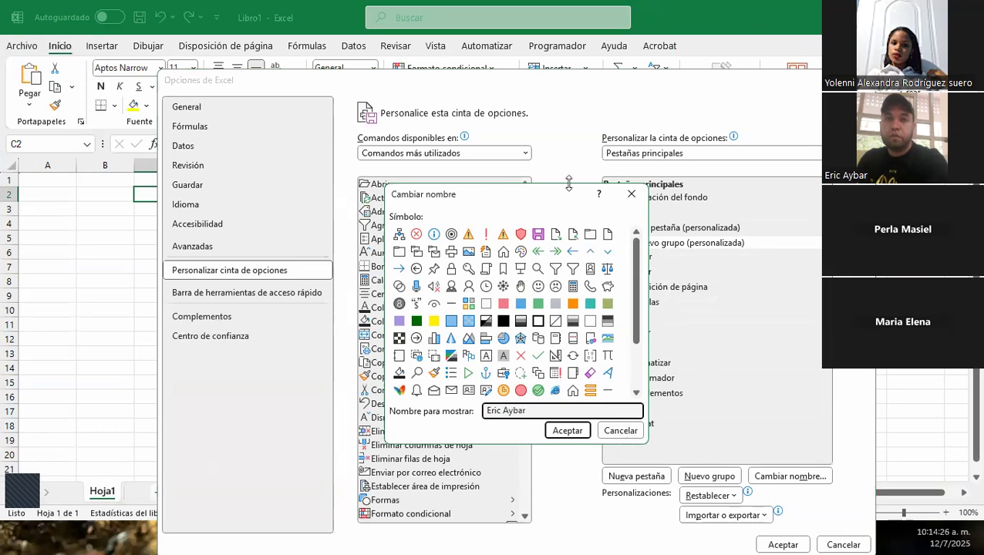
click(521, 235)
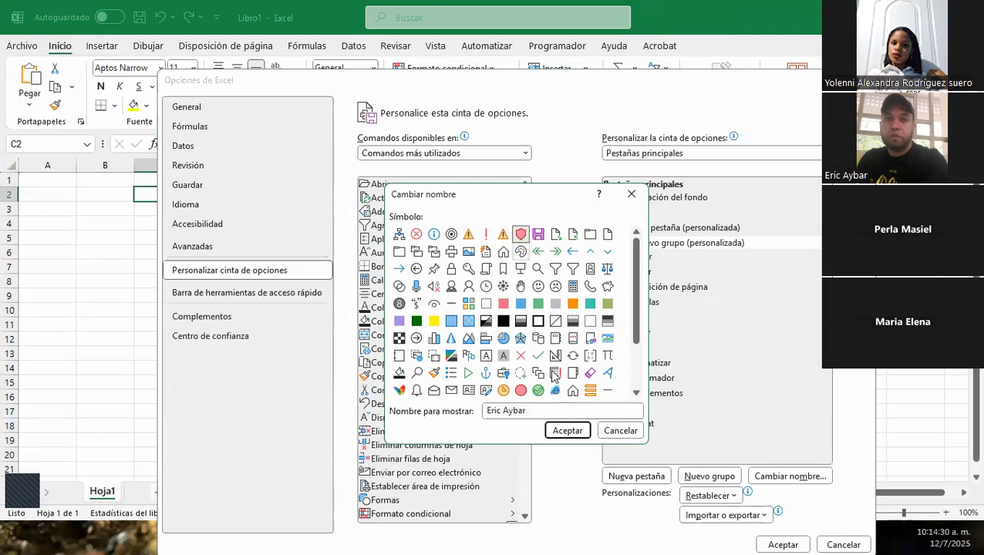
click(566, 431)
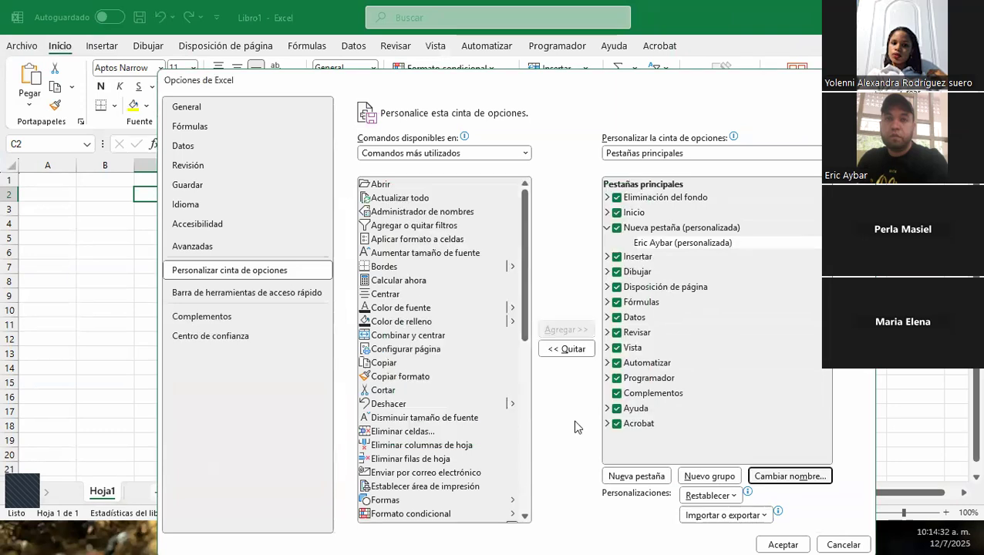
Add Agregar o quitar filtros, Calcular ahora, Inmovilizar and Insertar celdas to the group, then apply.
click(389, 227)
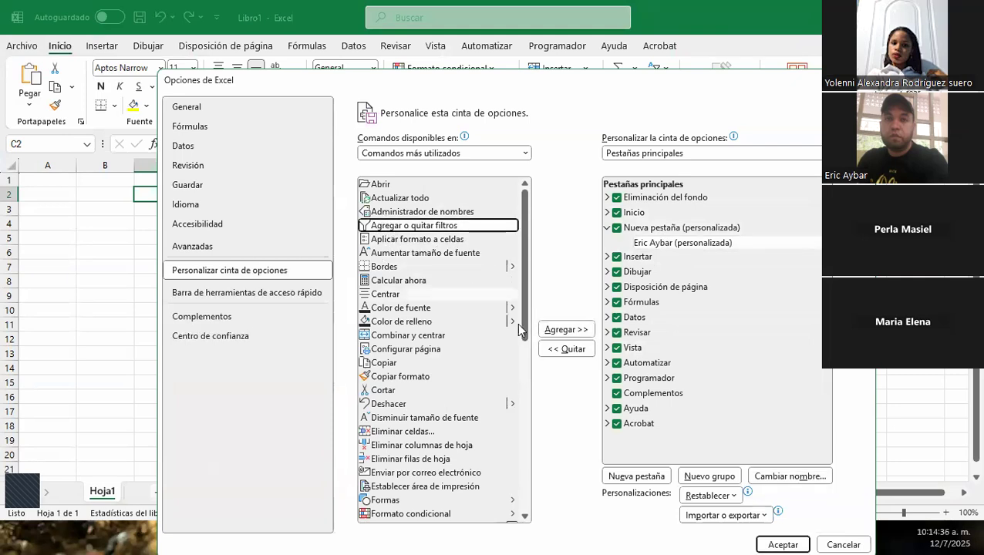
click(556, 331)
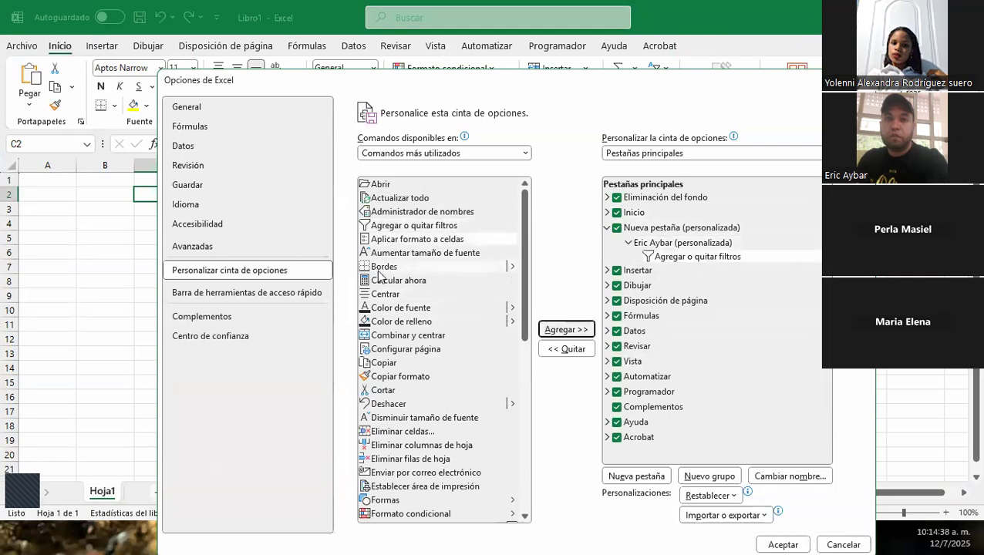
click(402, 282)
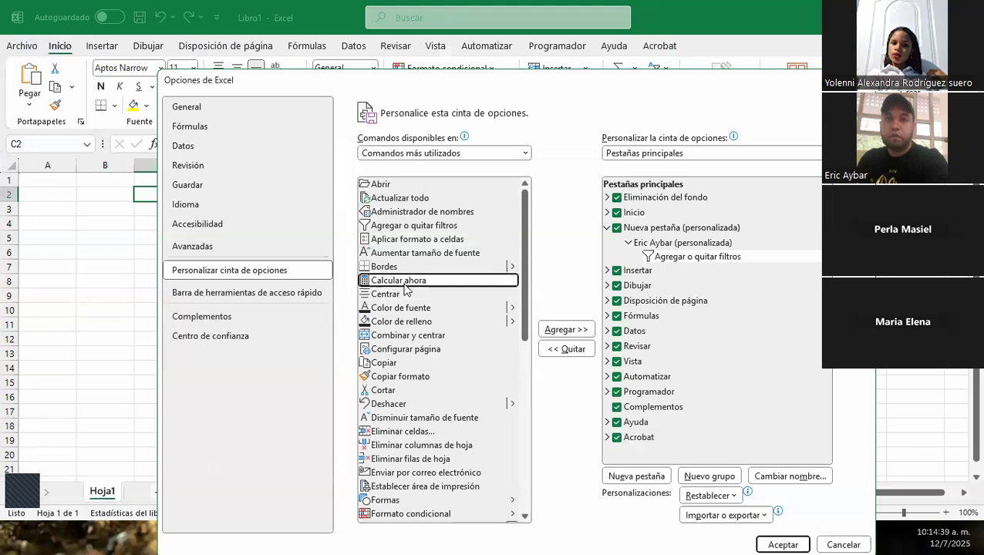
click(552, 330)
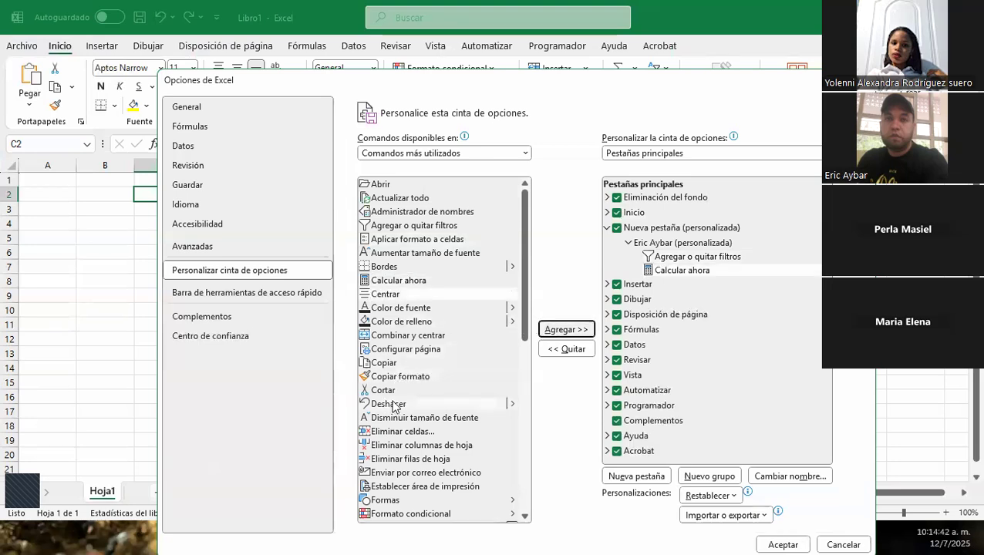
scroll(400, 454, down, 2)
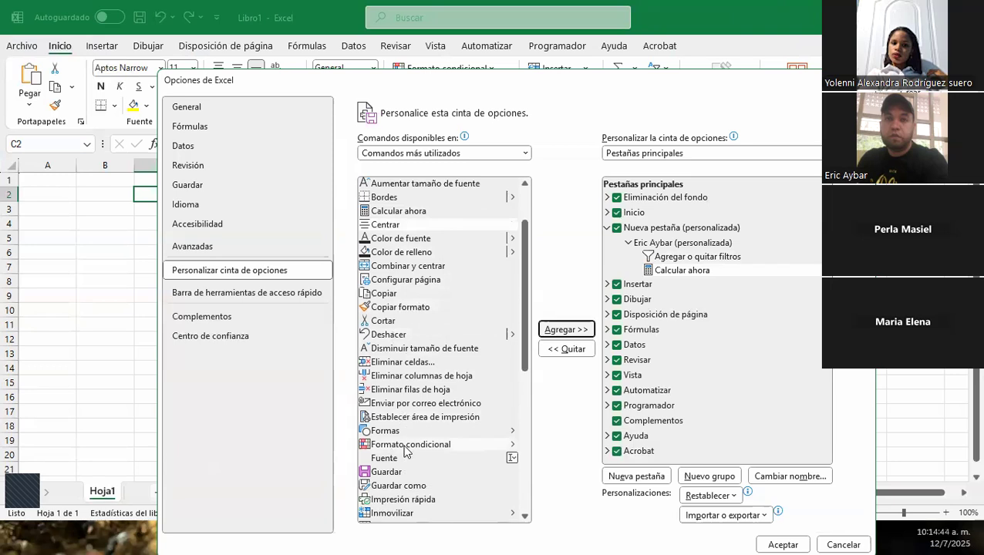
click(405, 445)
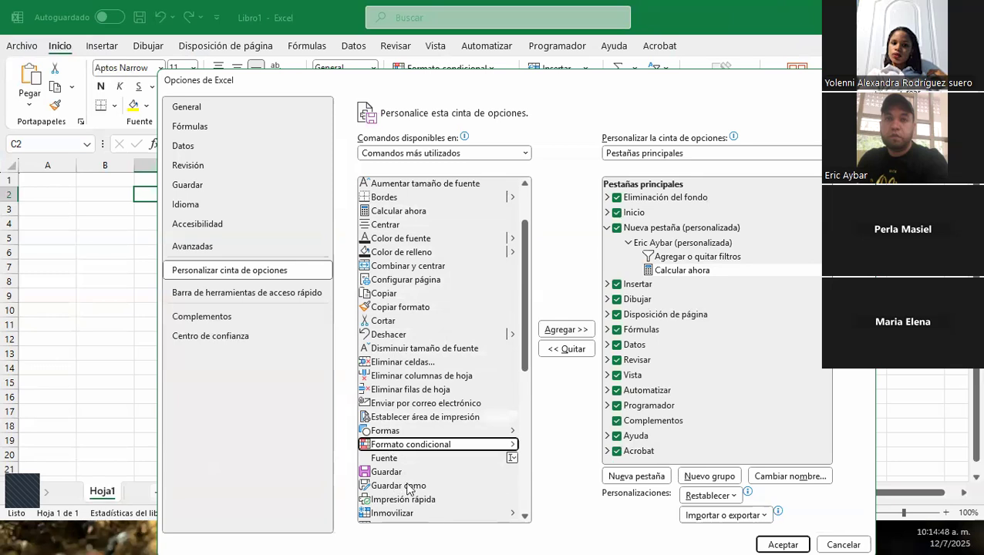
scroll(436, 462, down, 1)
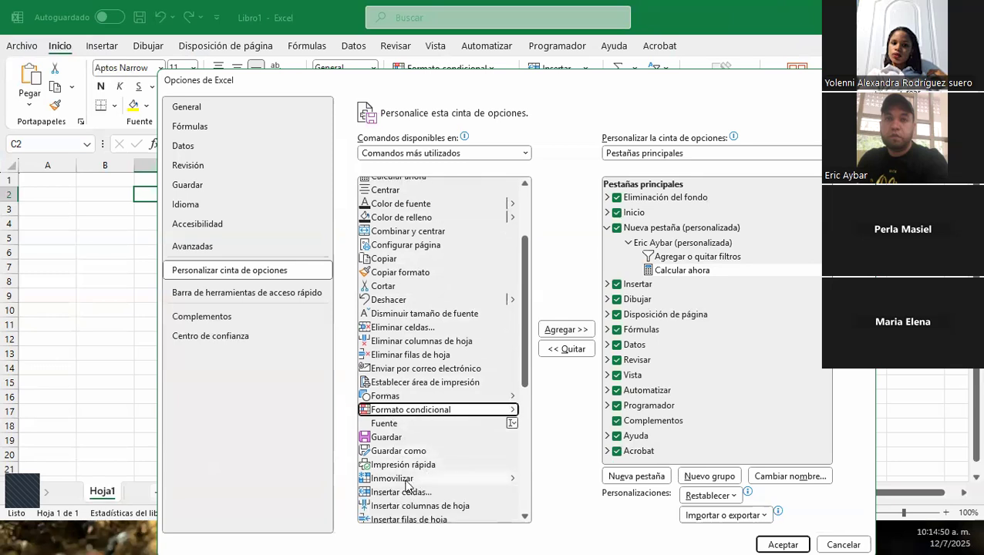
click(407, 481)
click(570, 331)
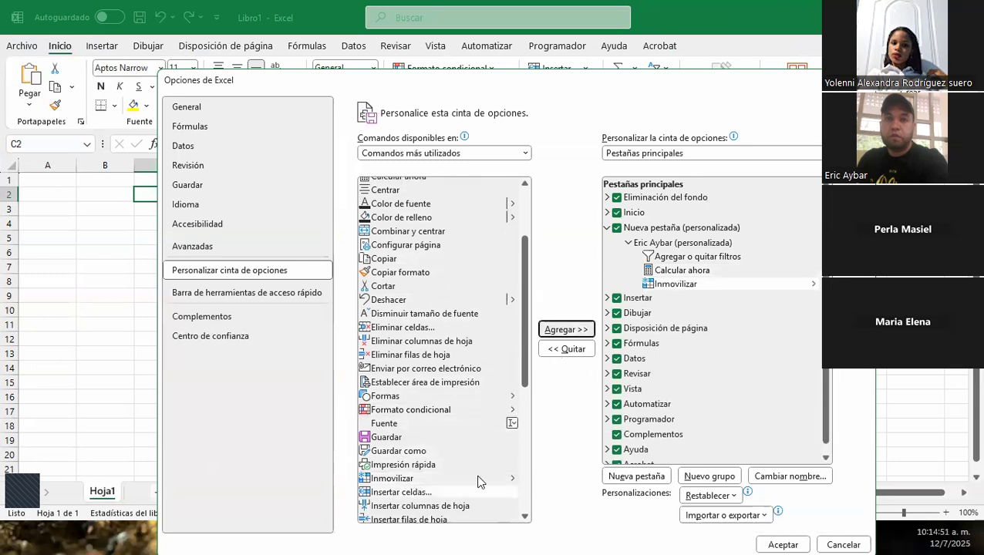
click(397, 494)
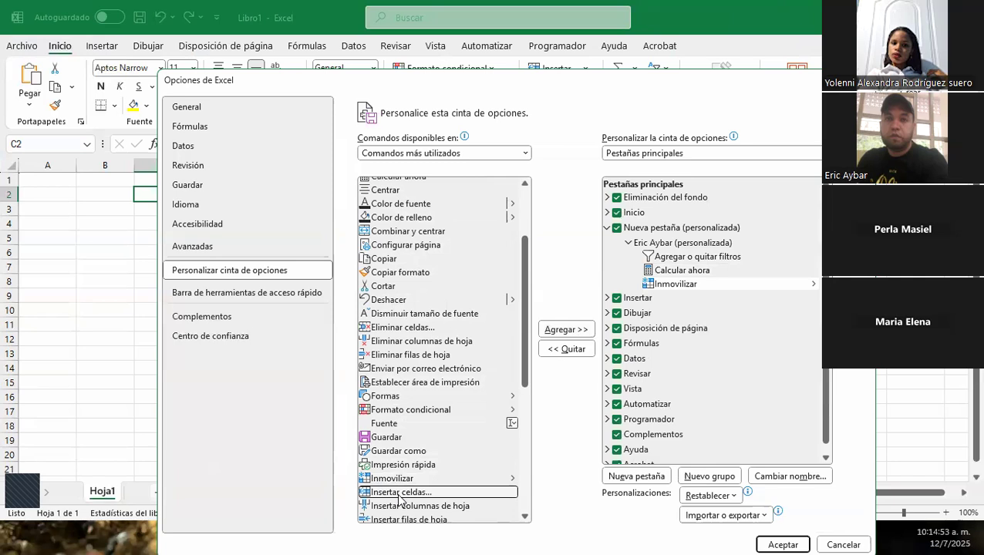
click(554, 328)
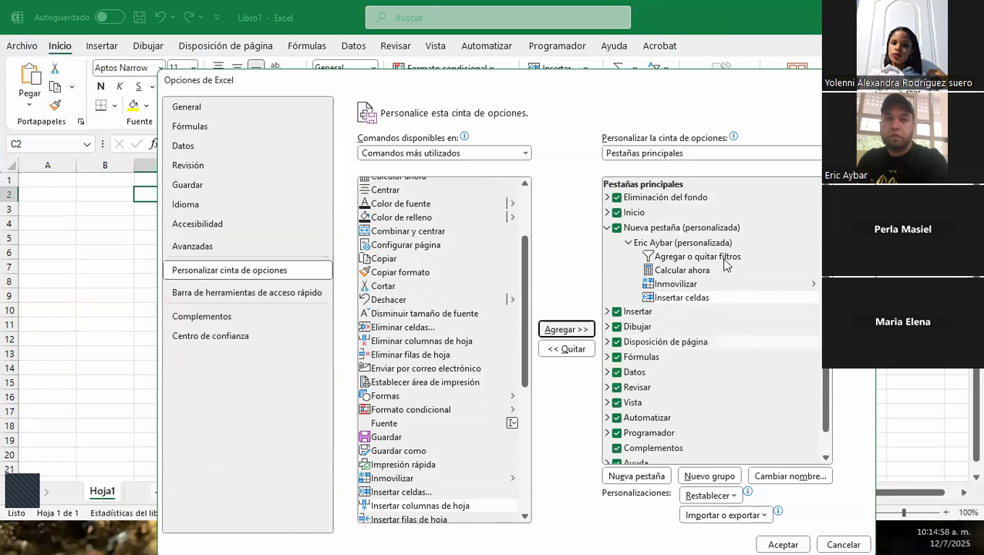
click(778, 541)
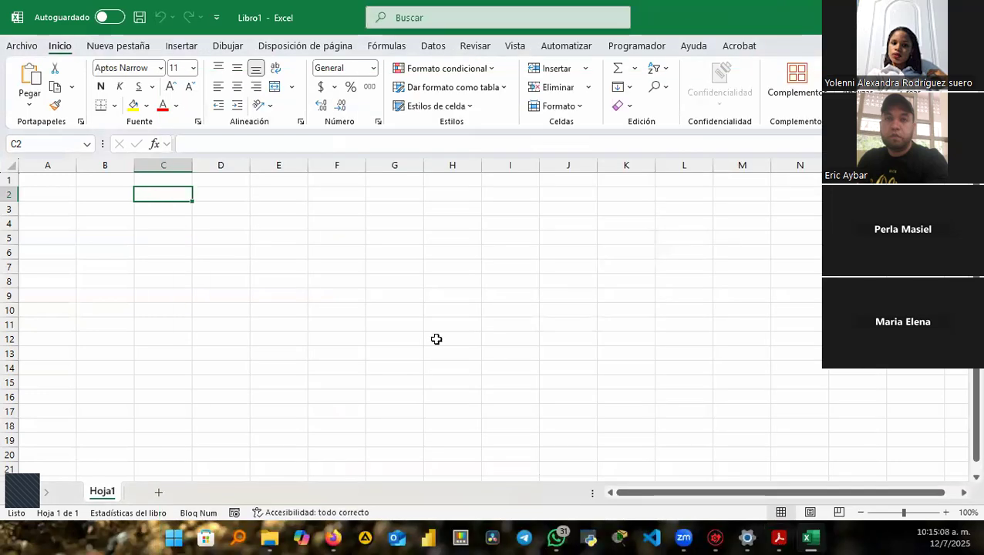
View the Nueva pestaña commands, then go to the File backstage.
click(132, 46)
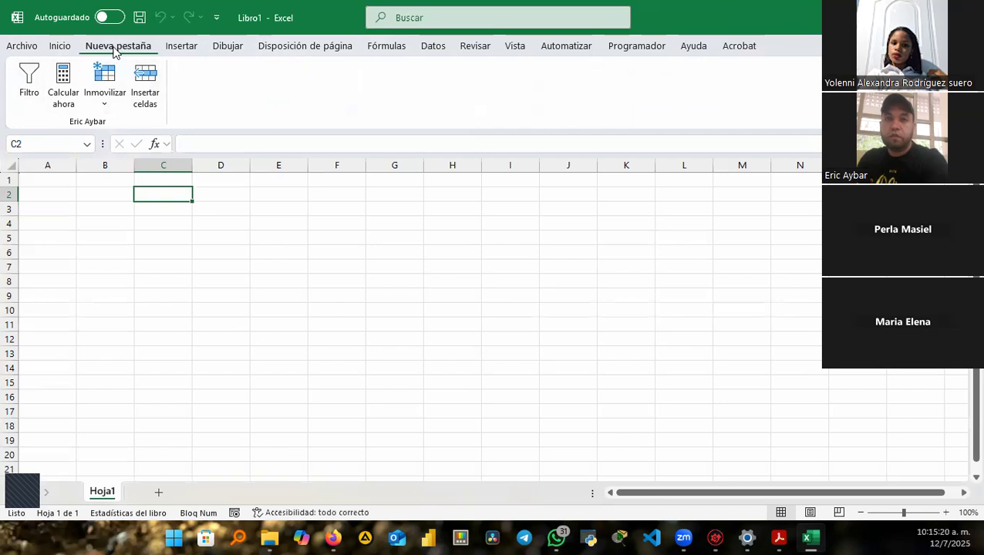
click(29, 51)
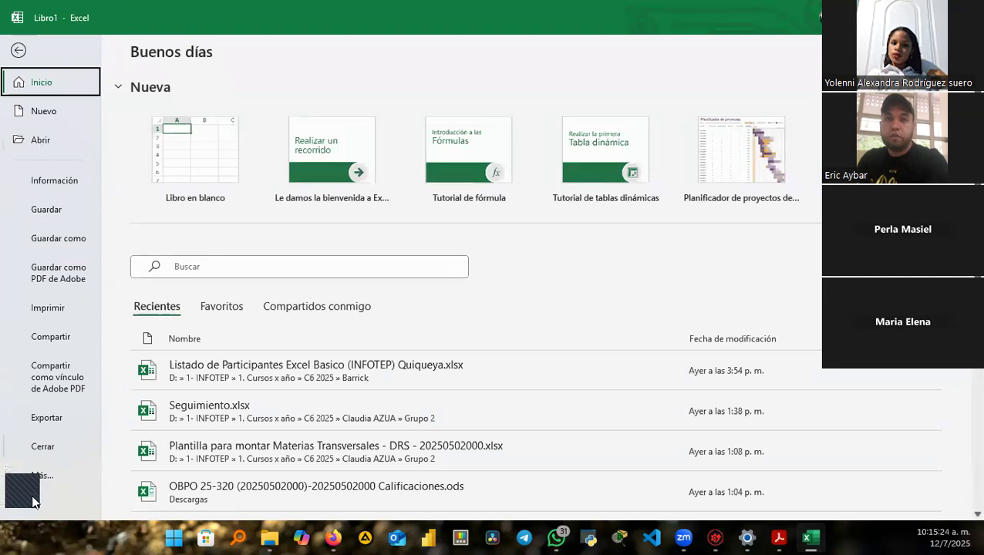
Rename the custom tab to 'Pestaña' plus the user's first name, then return to Inicio.
click(43, 475)
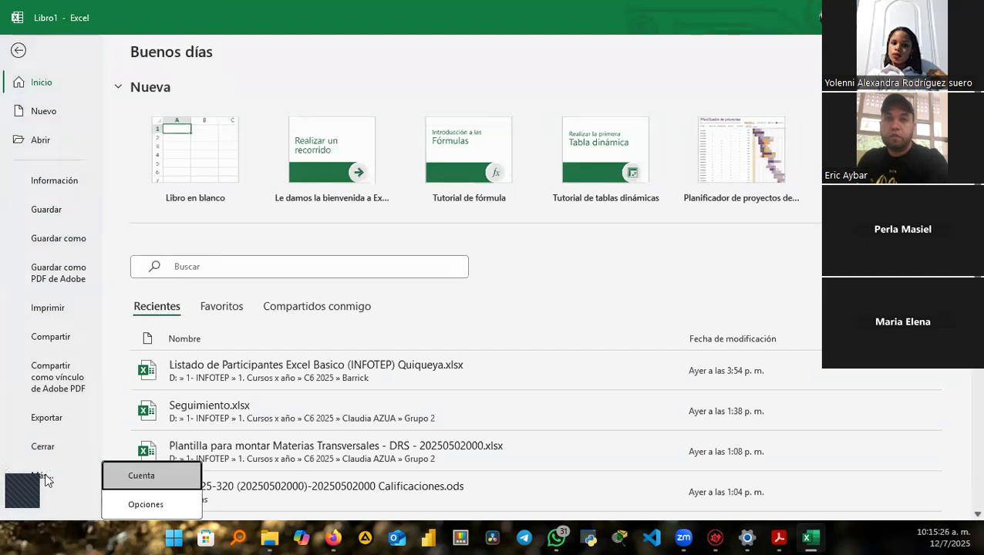
click(138, 506)
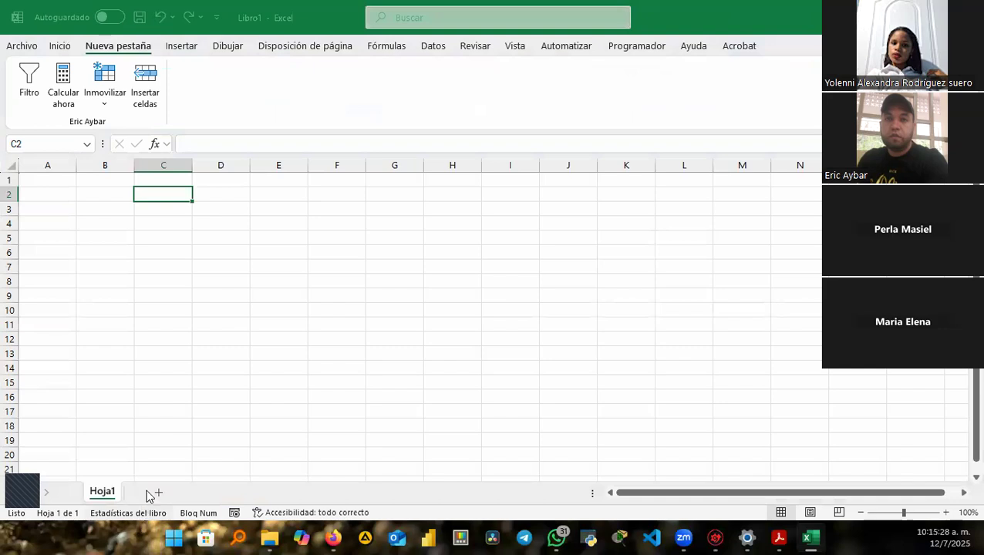
click(280, 214)
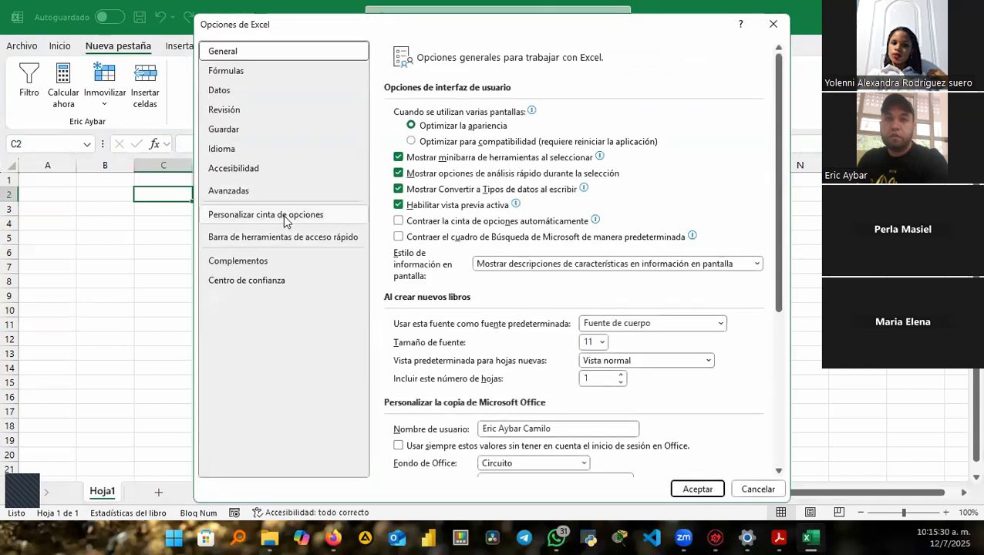
click(689, 174)
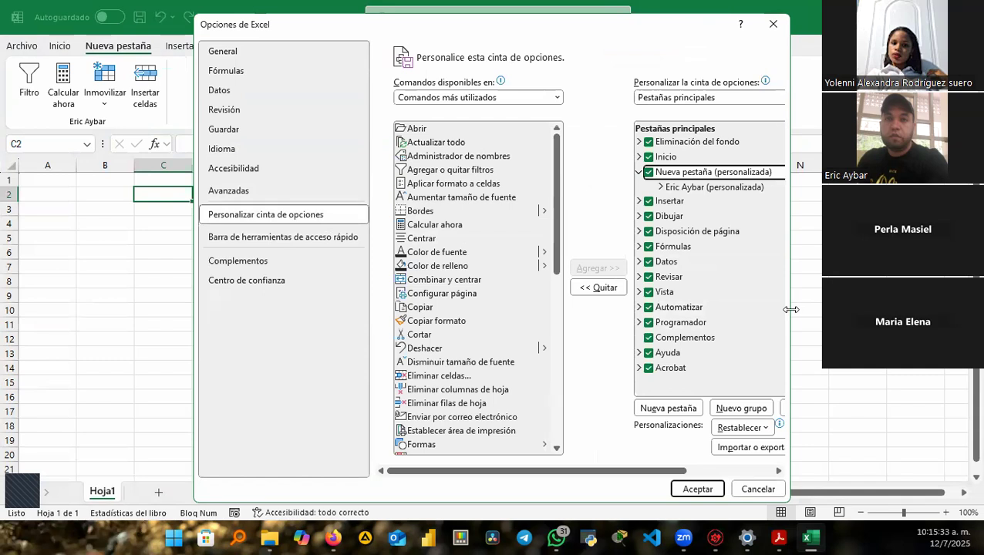
drag(790, 310, 916, 309)
click(829, 420)
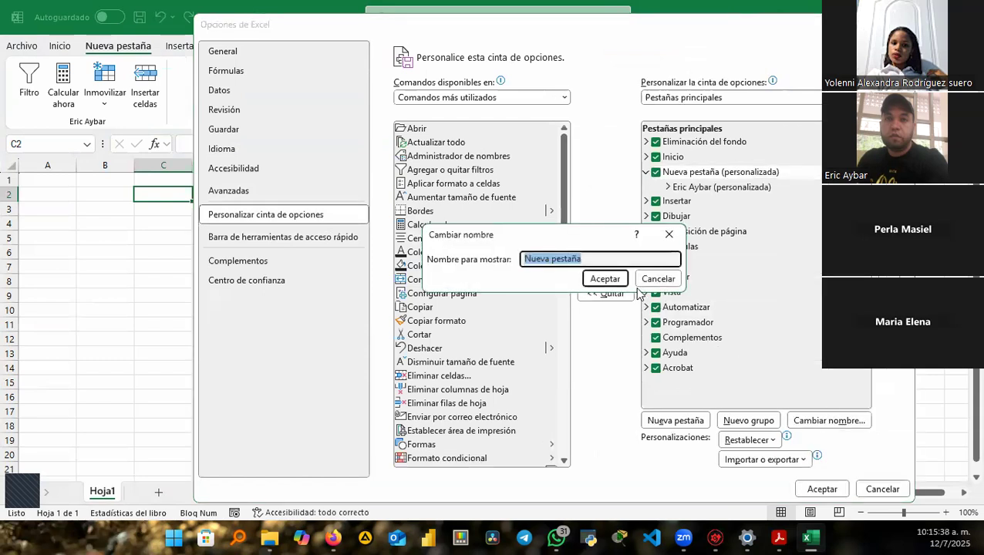
text(Pestaña Eric)
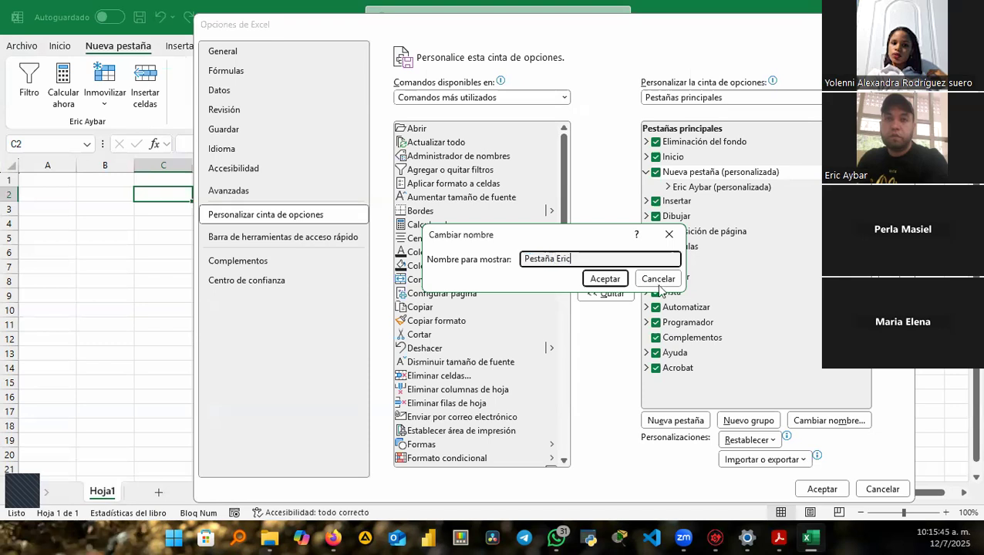
click(602, 281)
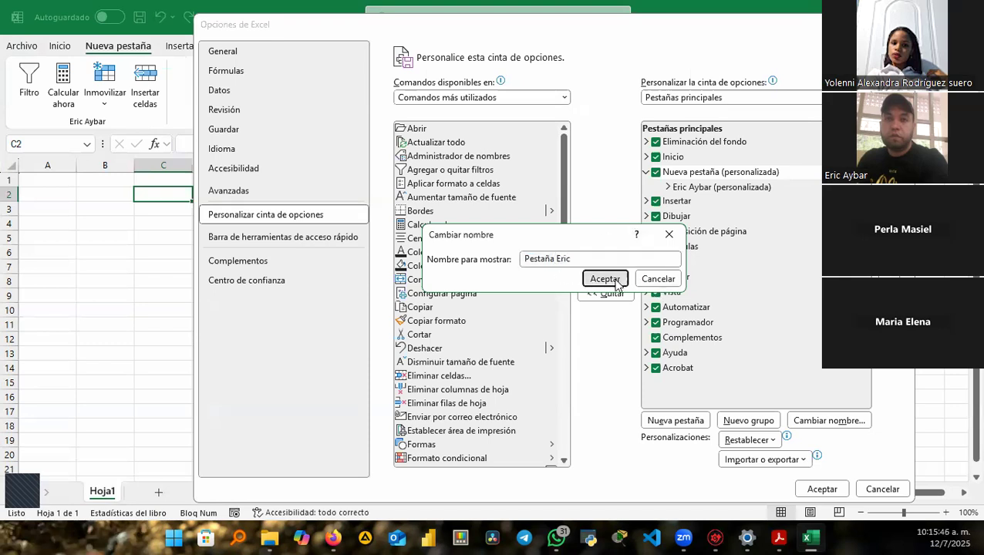
click(821, 488)
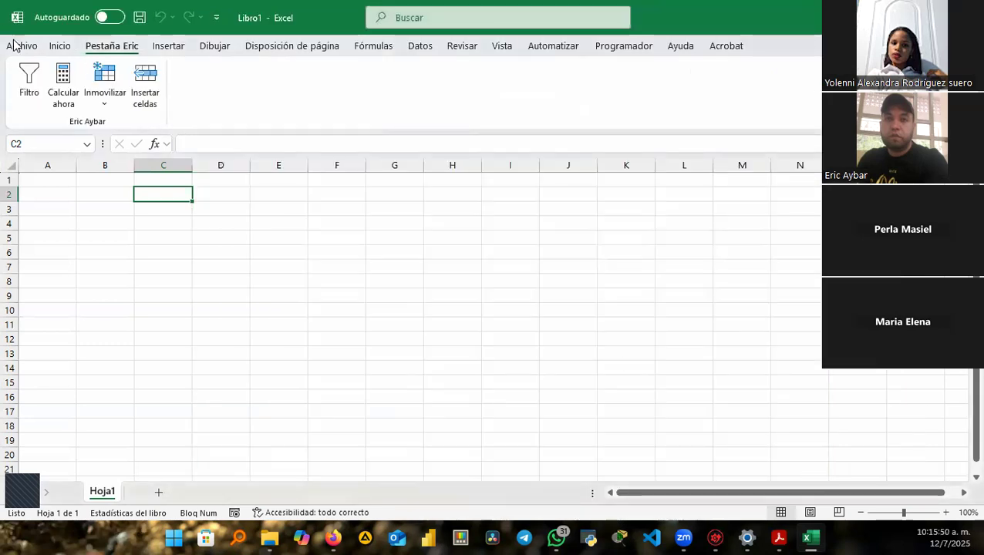
click(60, 46)
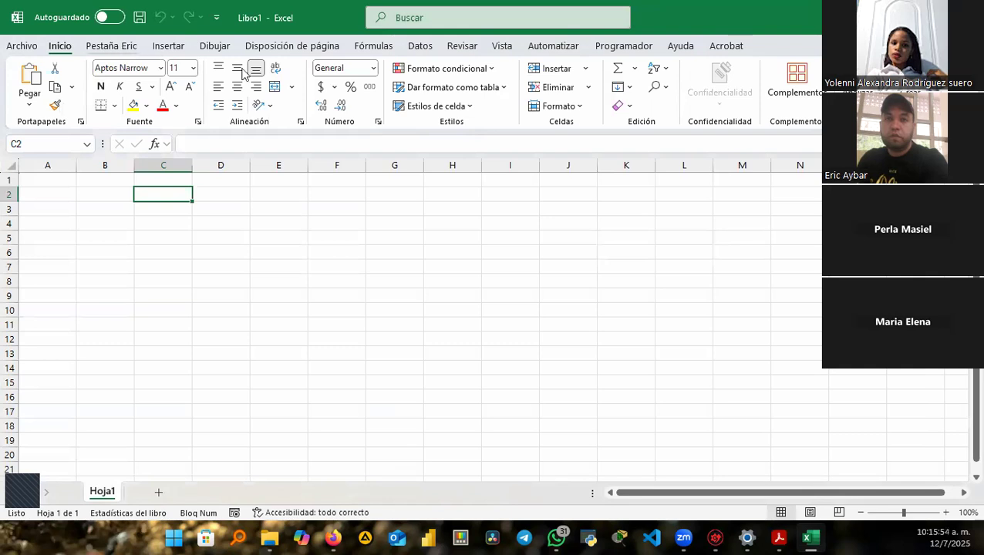
Check the renamed tab's four commands, then go to the File backstage.
click(125, 51)
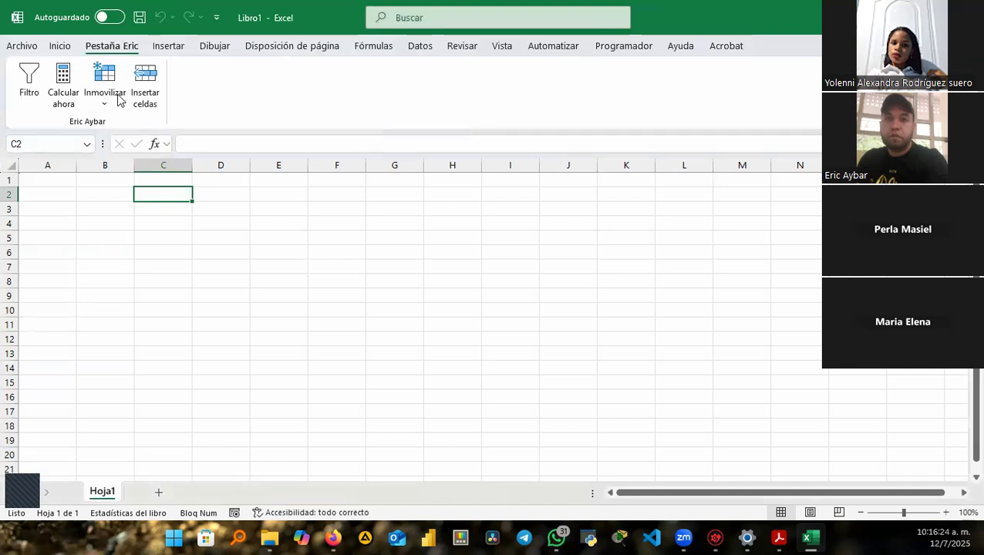
click(26, 50)
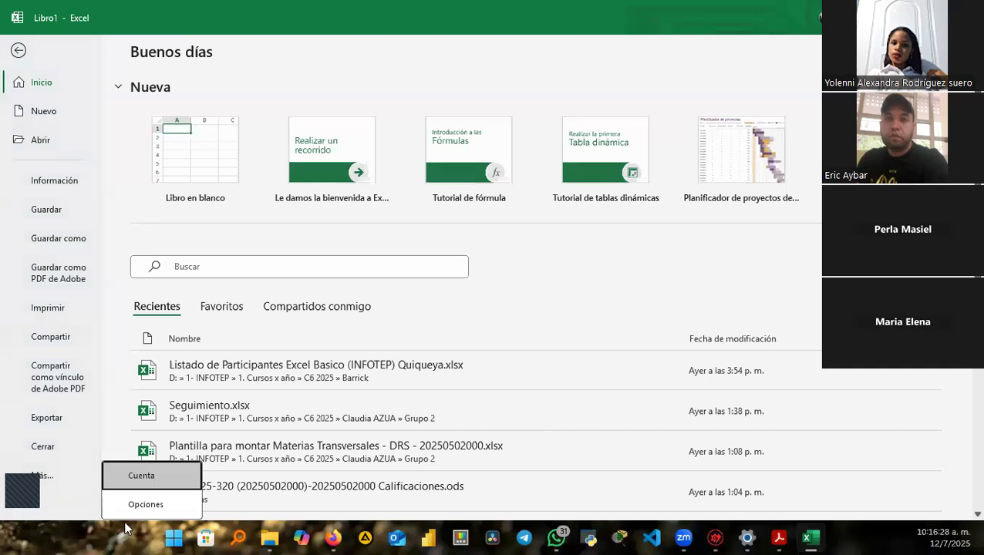
Remove the renamed custom tab from the ribbon via Excel Options and apply.
click(174, 503)
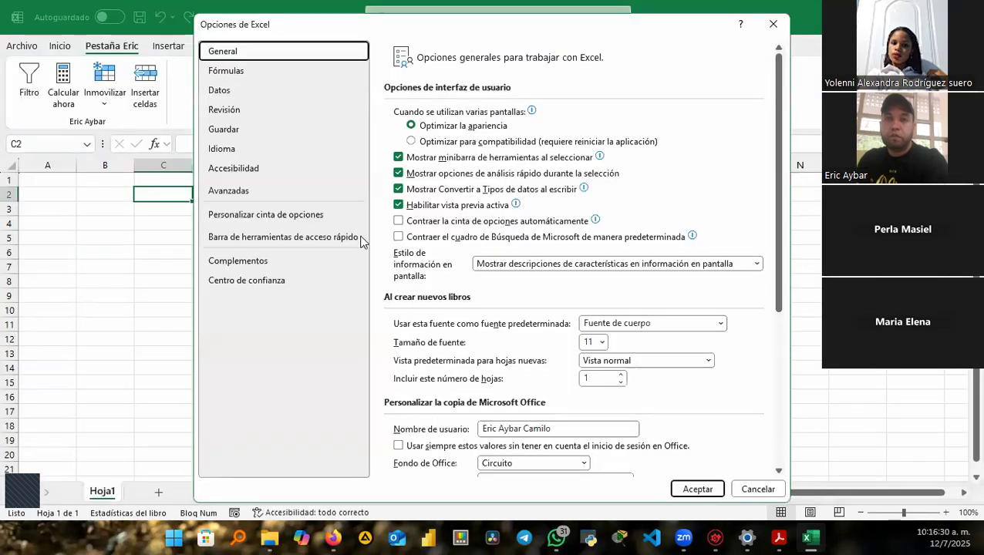
click(301, 216)
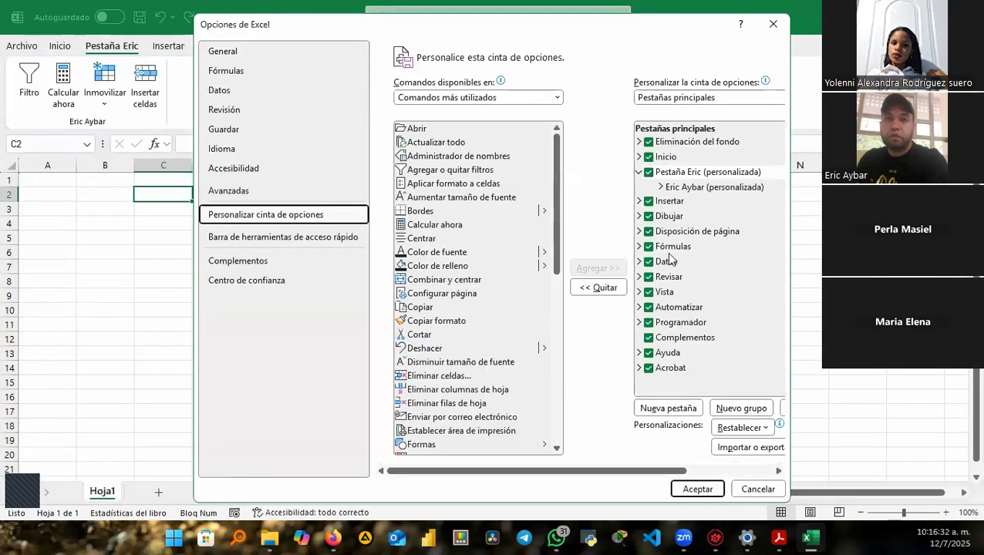
click(709, 173)
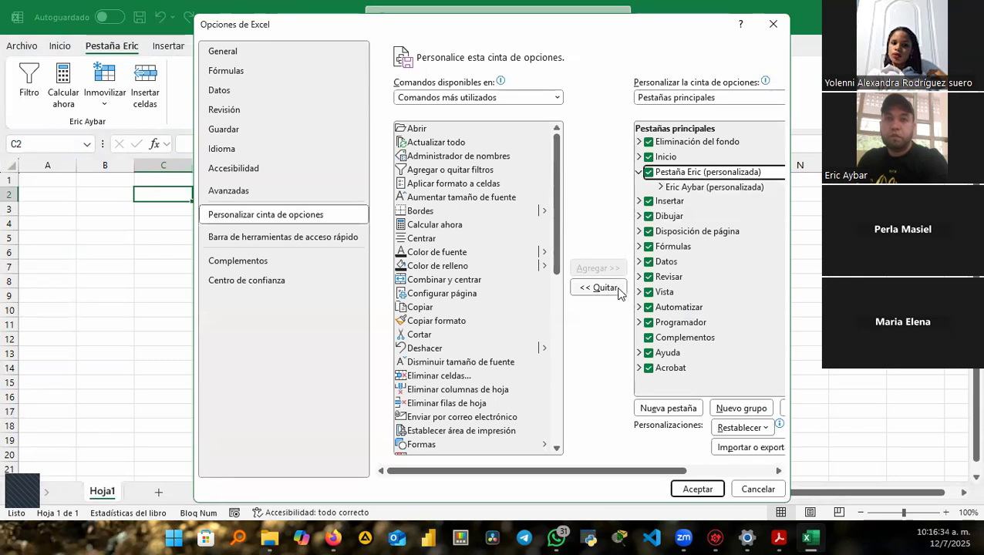
click(617, 290)
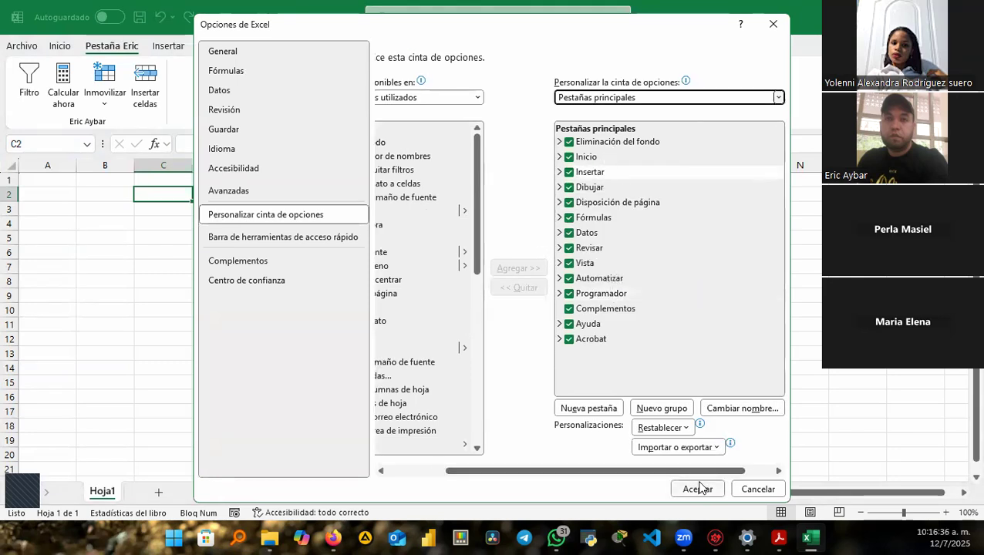
click(704, 489)
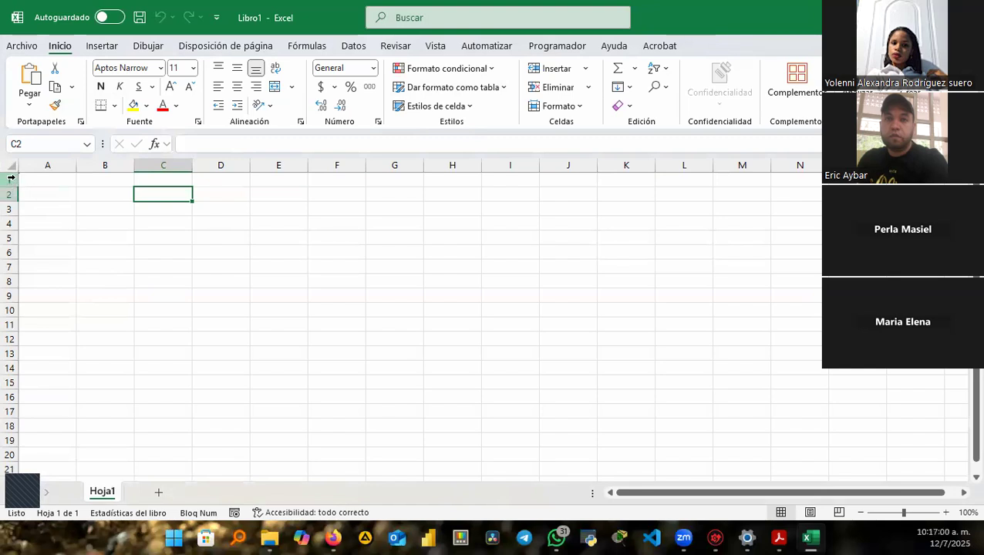
click(10, 178)
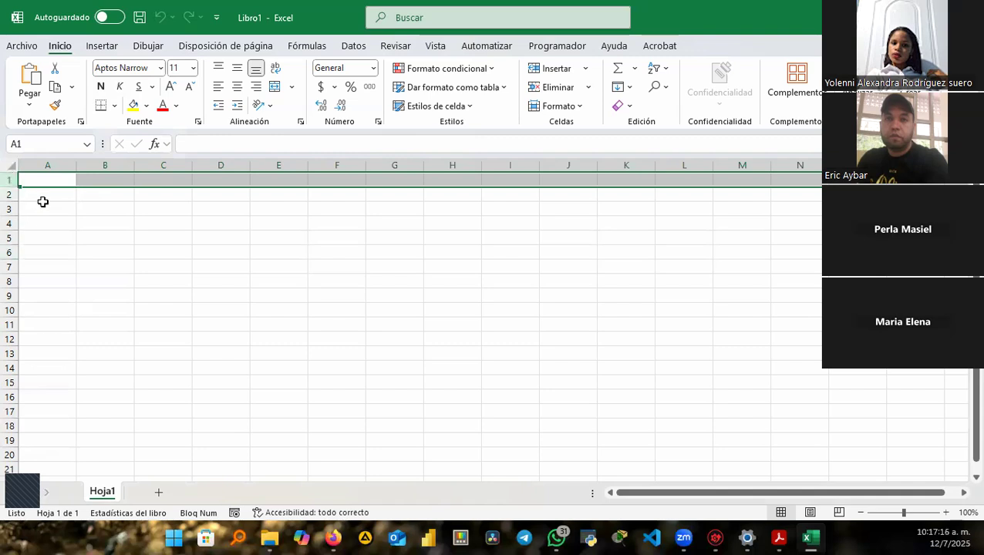
click(64, 158)
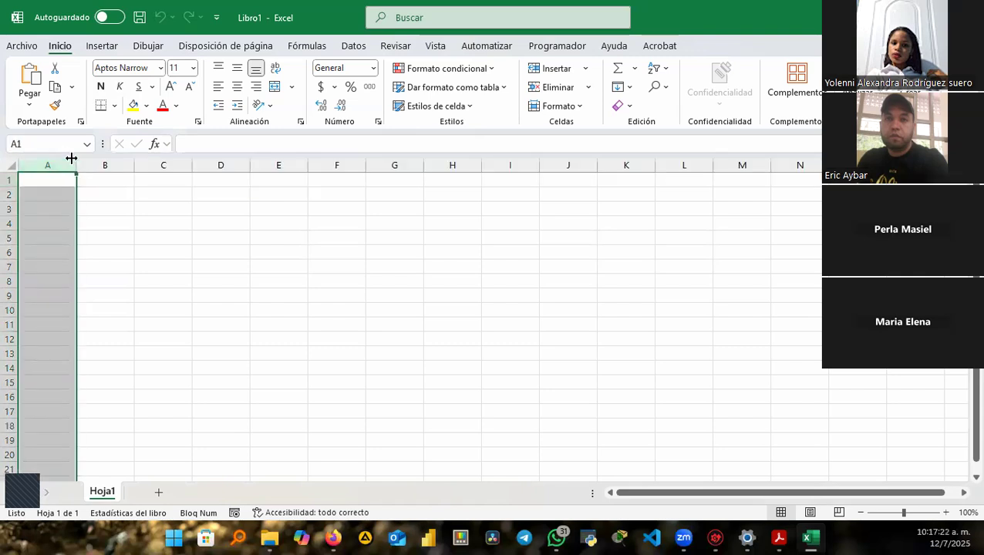
click(109, 165)
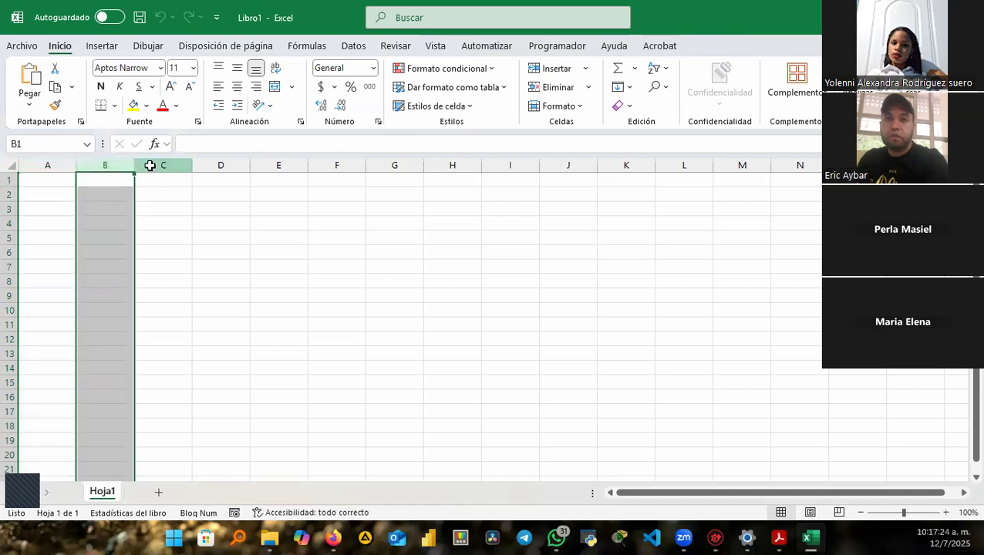
click(152, 165)
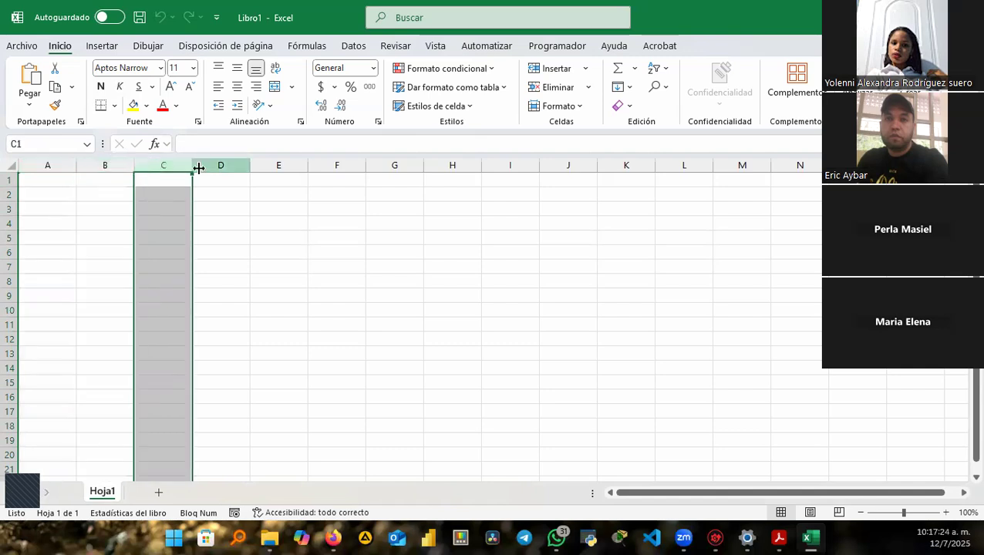
click(11, 178)
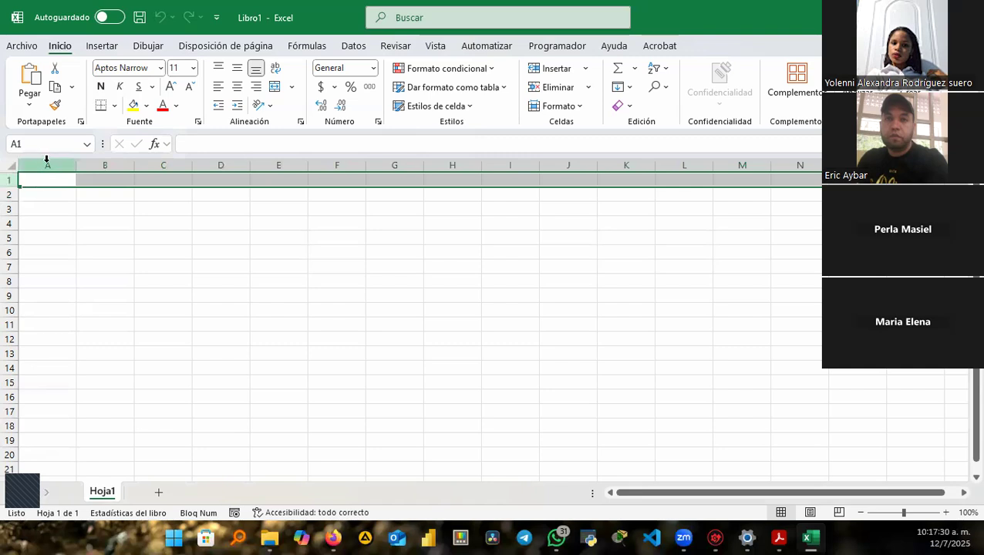
click(48, 163)
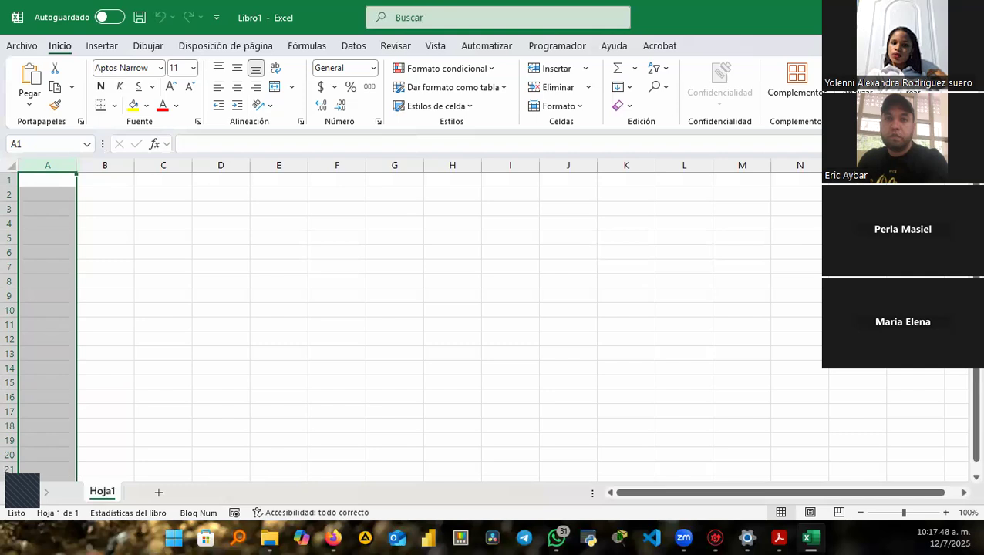
click(99, 194)
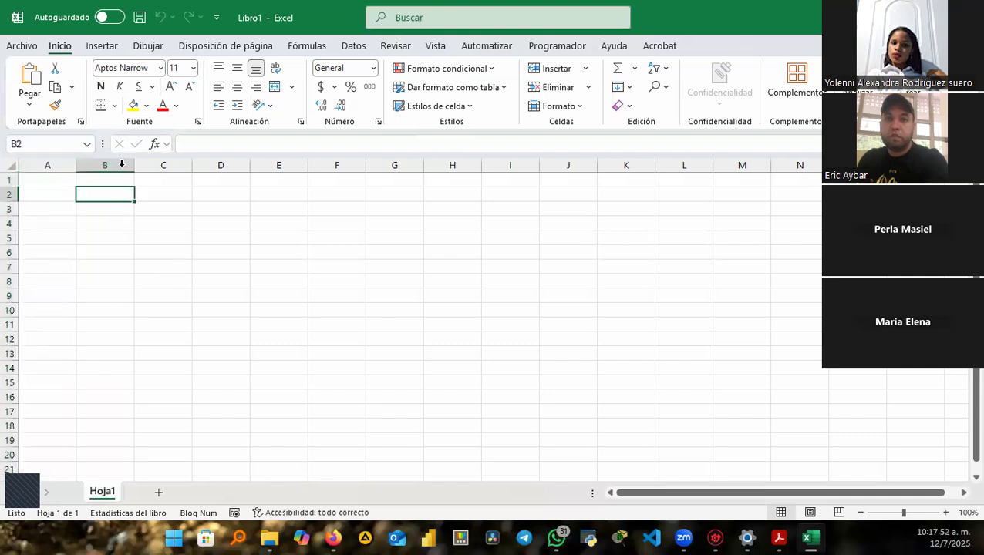
click(123, 164)
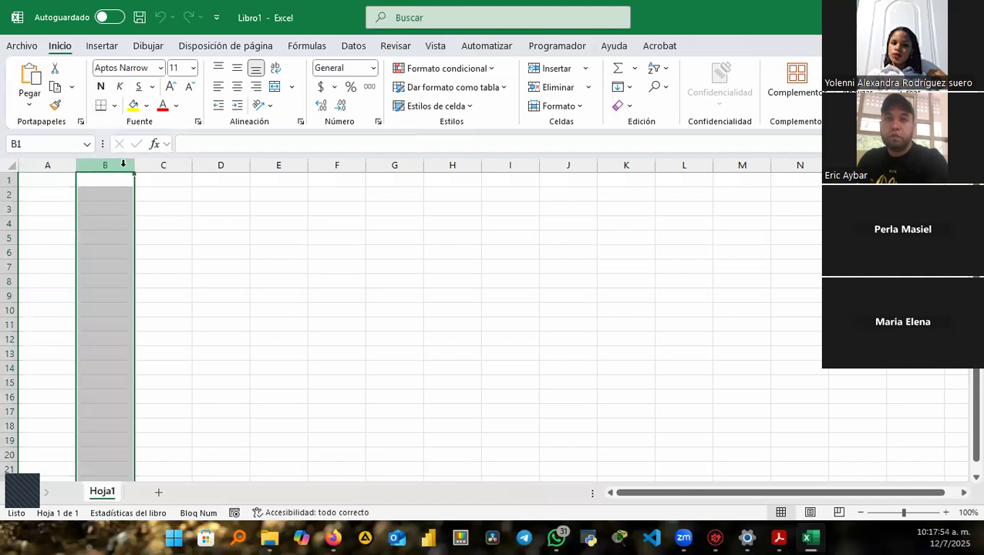
click(8, 194)
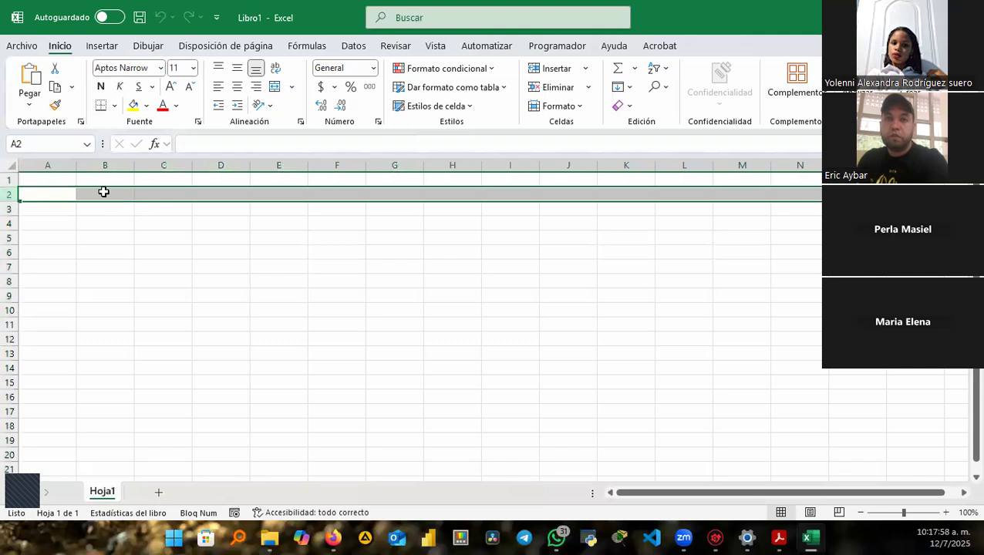
click(103, 192)
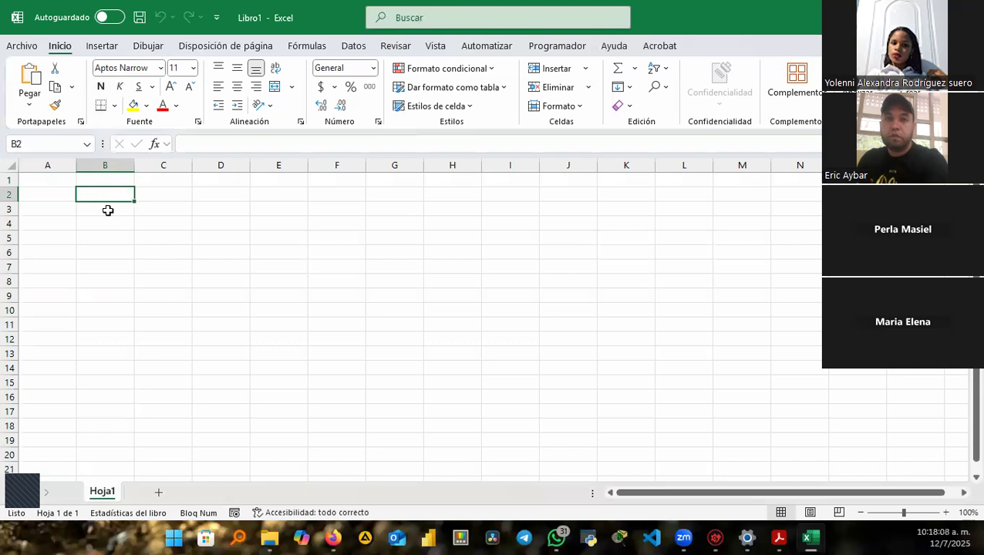
Enter the letters A and B in B2 and B3.
text(A)
key(Return)
text(B)
key(Return)
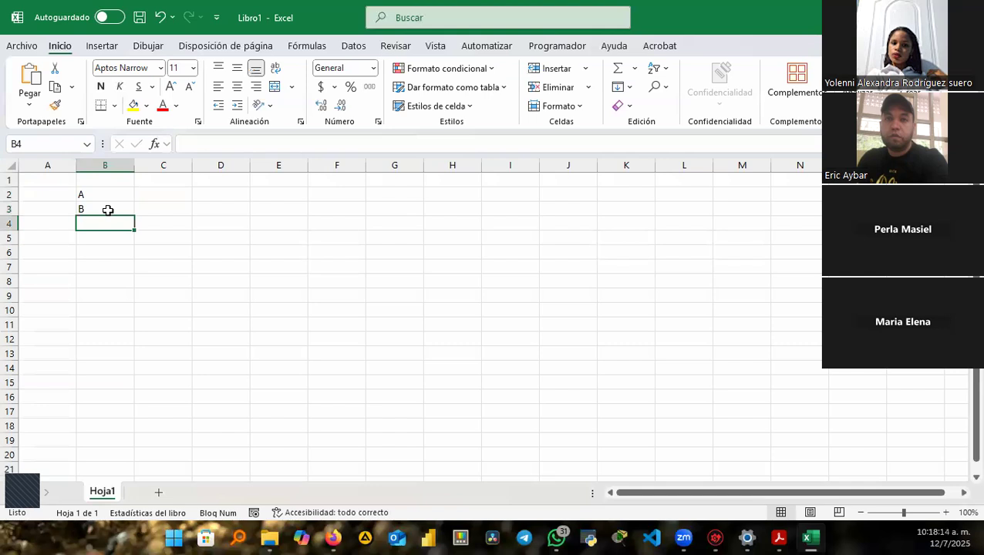
Enter 1 in C2, replacing a stray A, and 2 in C3.
key(Up)
key(Right)
key(Up)
text(A)
key(Return)
key(Up)
text(1)
key(Return)
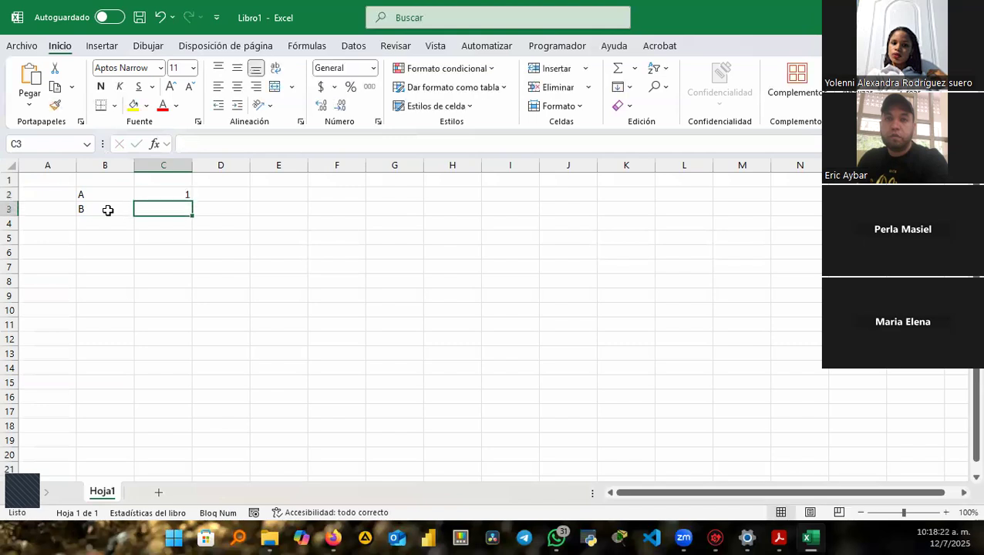
text(2)
key(Return)
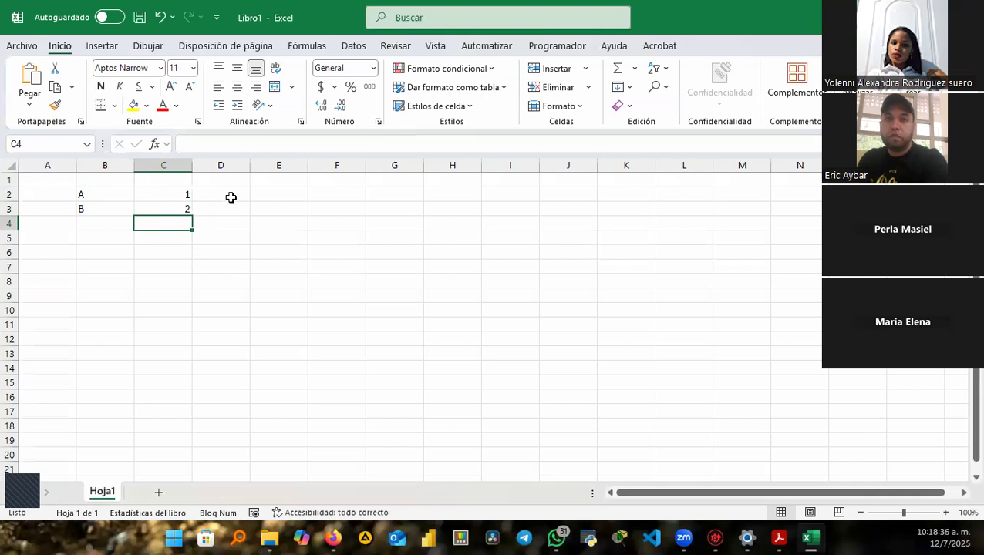
Review the entries in B2 and C2, then select D2.
click(88, 194)
click(158, 196)
click(237, 195)
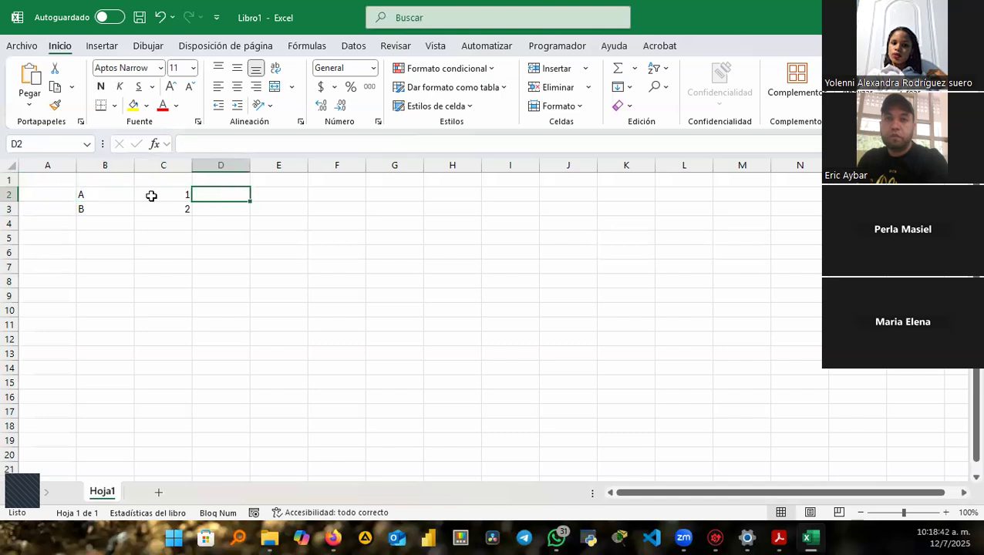
Enter =HOY() in D2 and fill it down to D3.
text(=h)
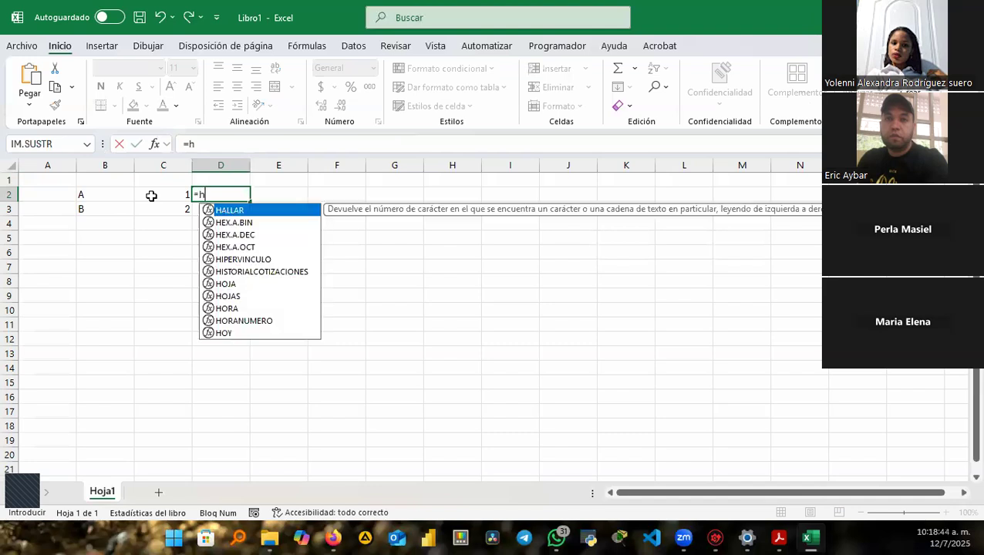
text(oy)
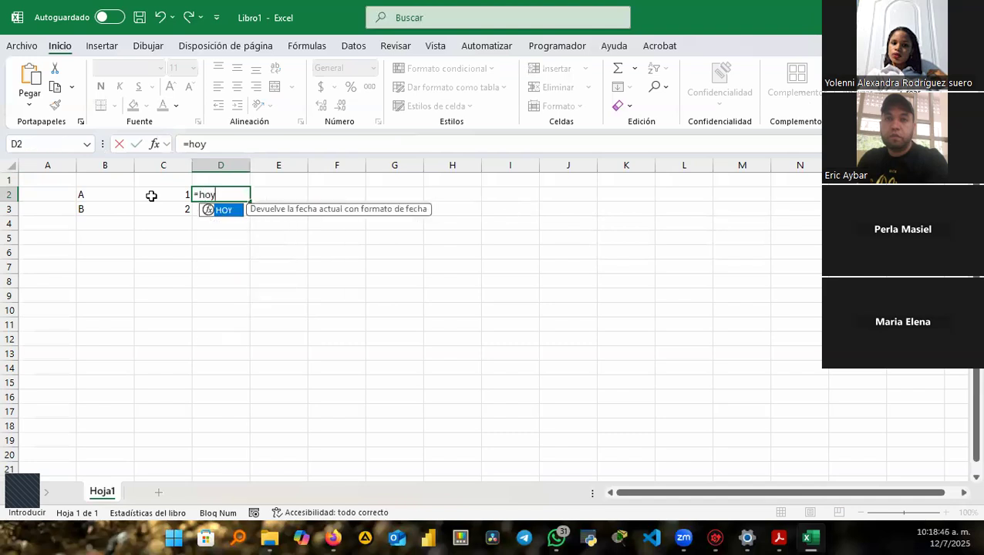
key(Tab)
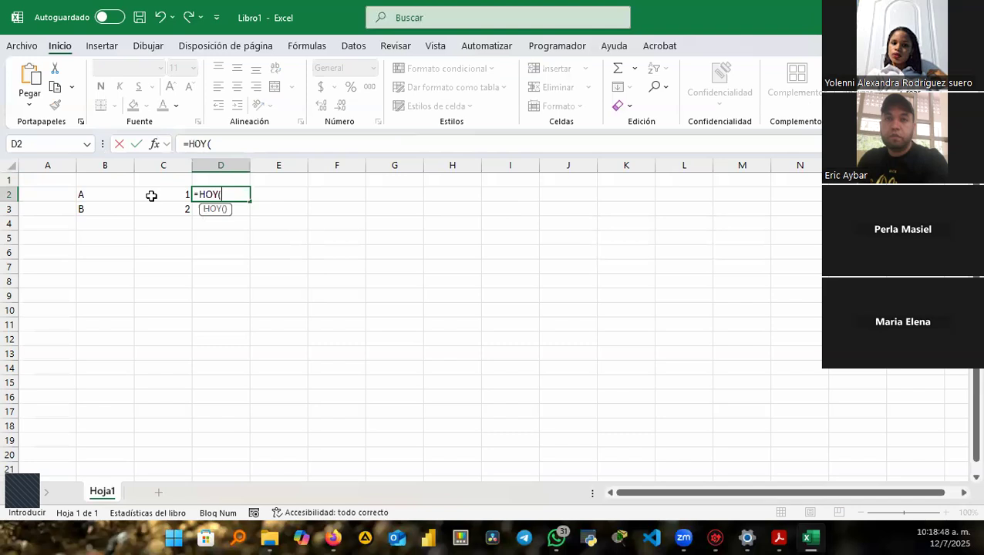
text())
key(Return)
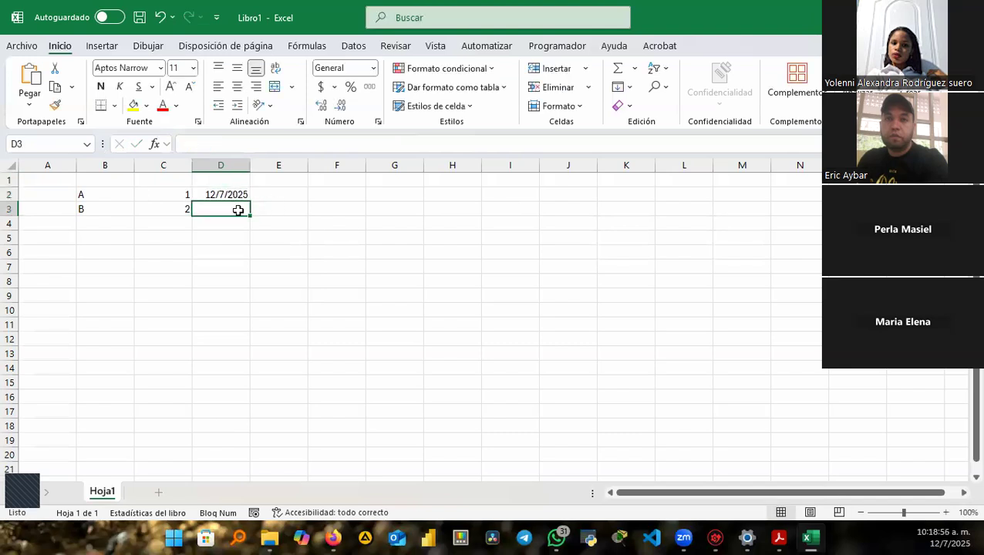
click(232, 196)
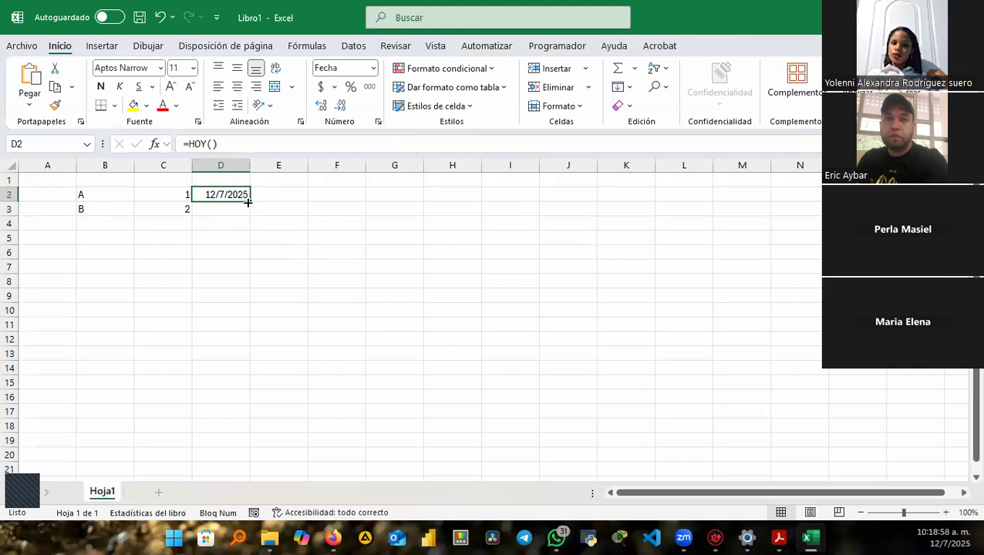
drag(252, 214, 254, 220)
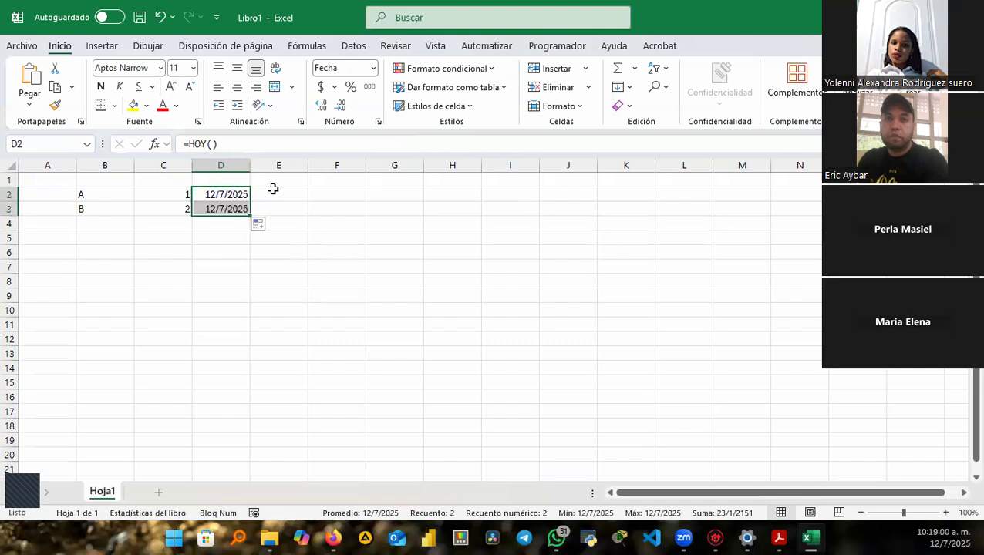
Enter the time 10:20:00 in E2, then review B2, C2 and the D2 formula.
click(273, 190)
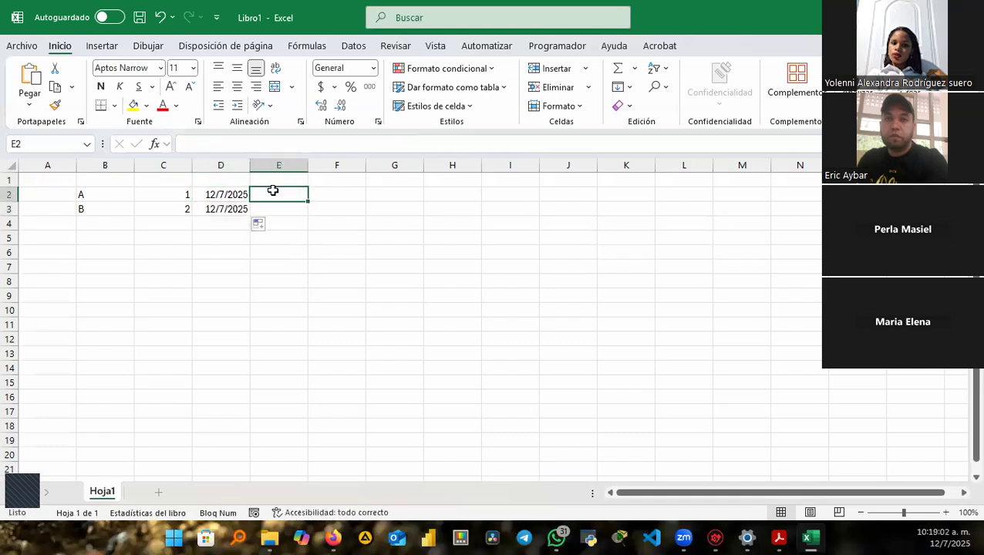
text(1)
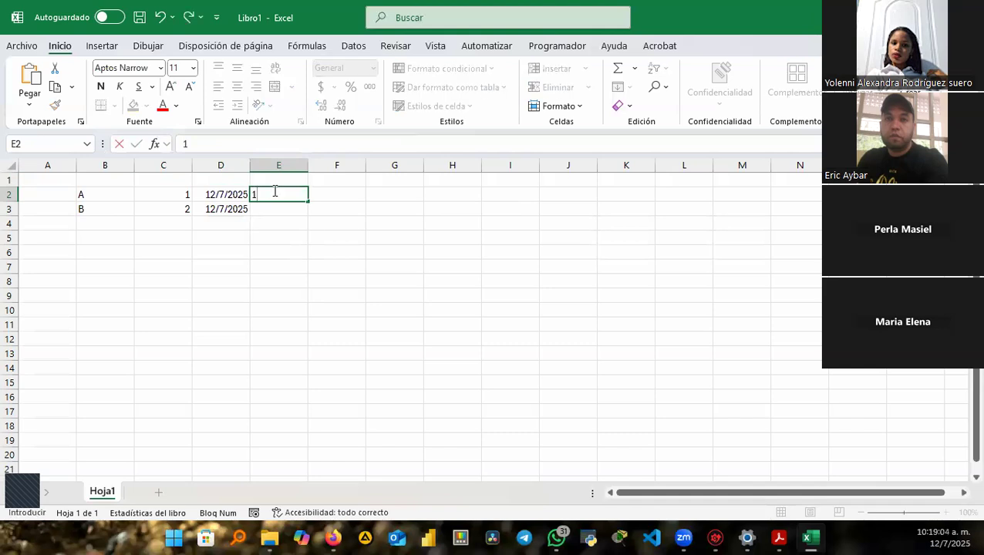
text(0:20:00)
key(Return)
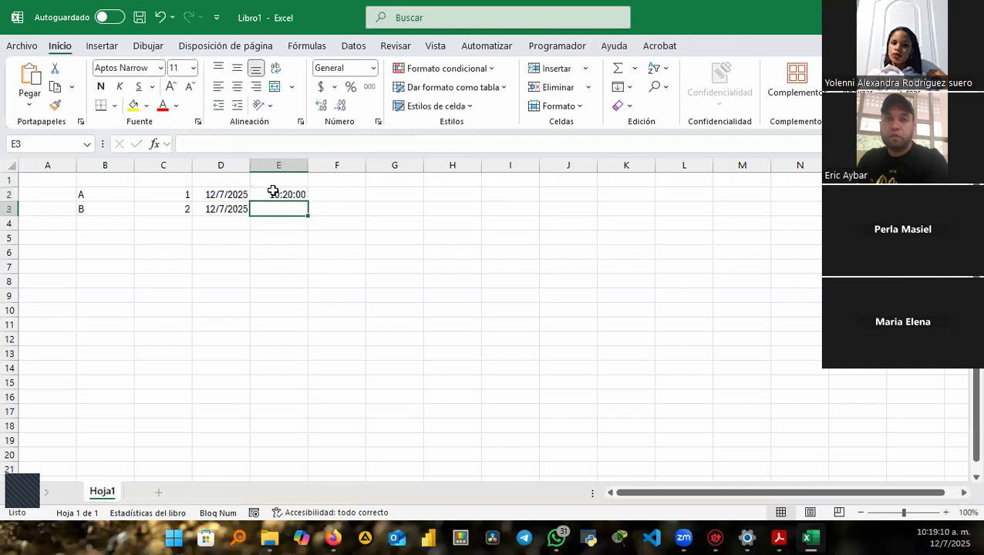
click(87, 197)
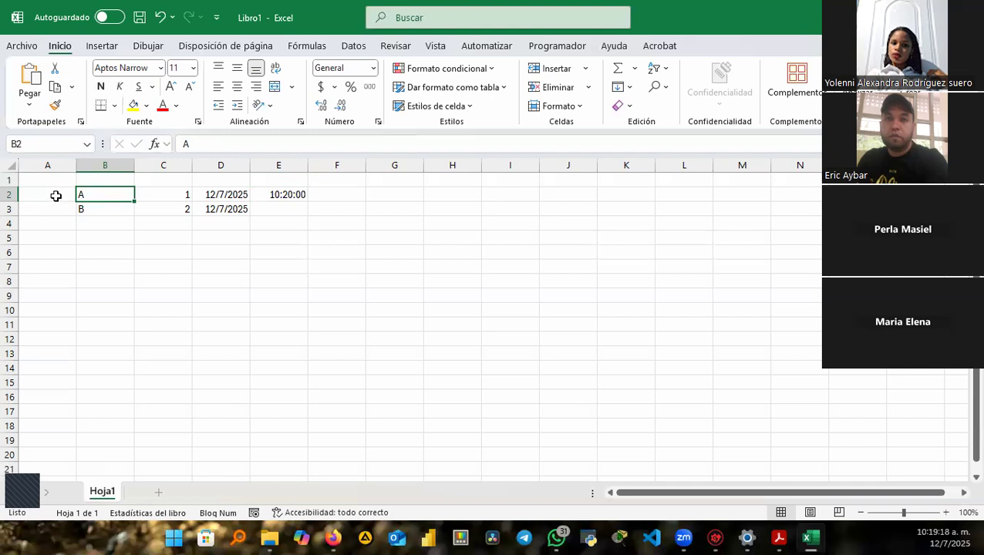
click(175, 193)
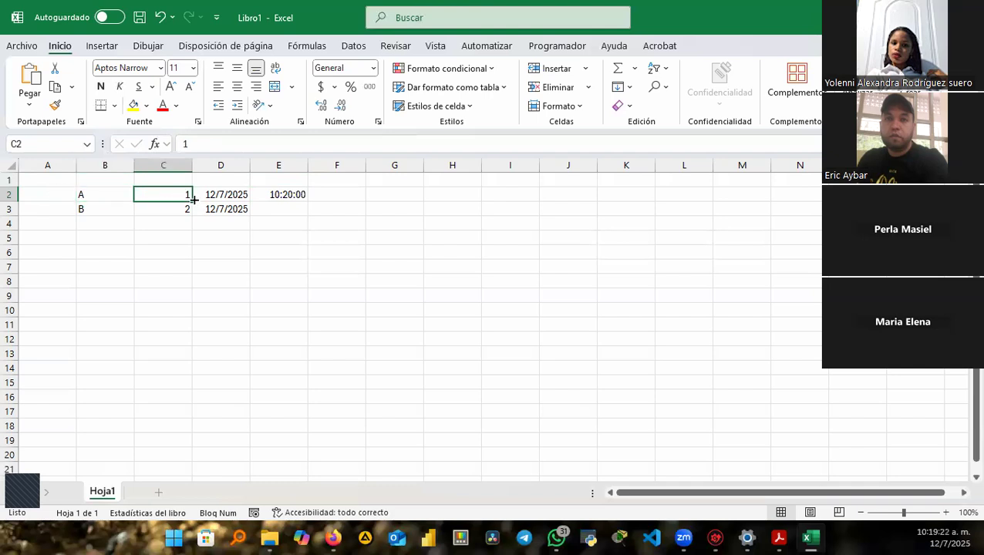
click(226, 194)
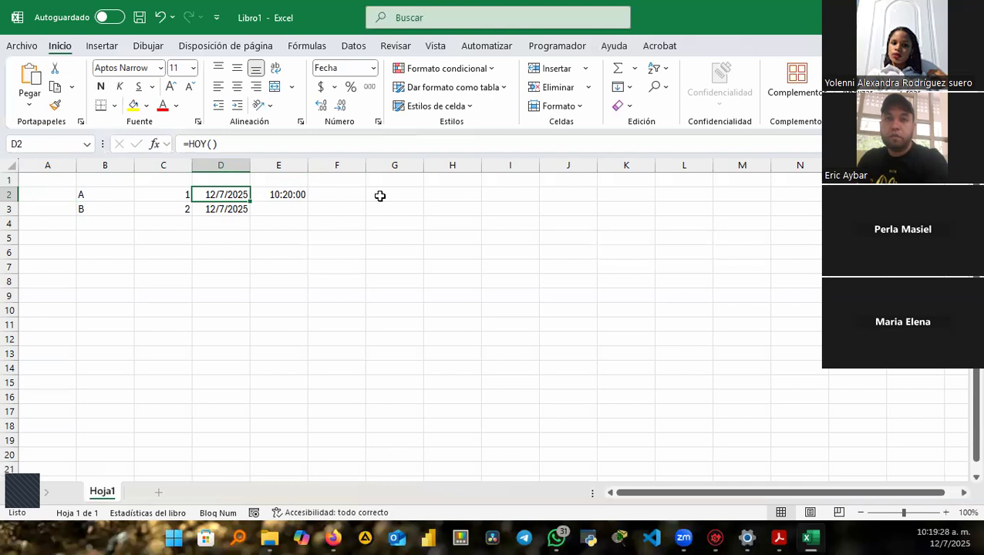
click(219, 235)
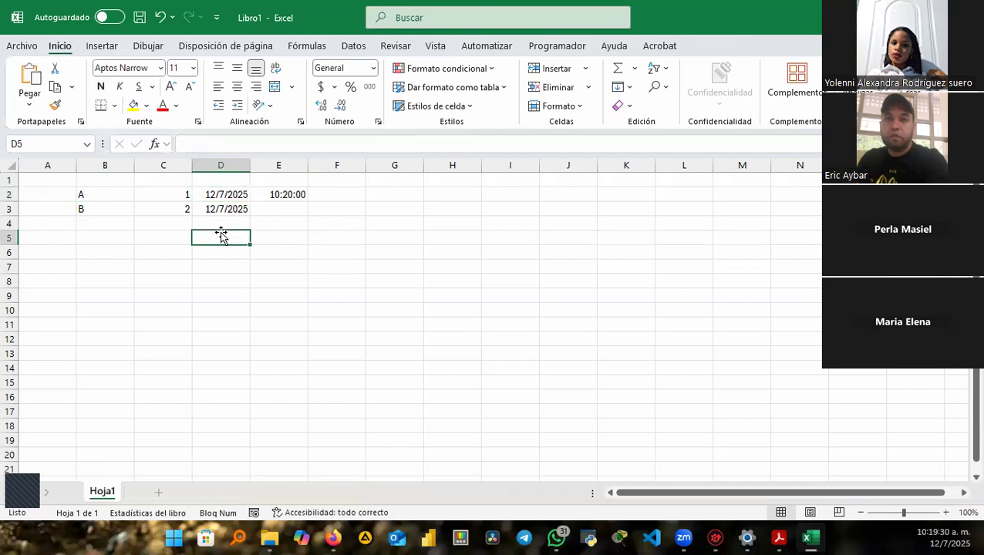
Type 16384 into D5, correcting a mistyped digit, and commit it.
text(1)
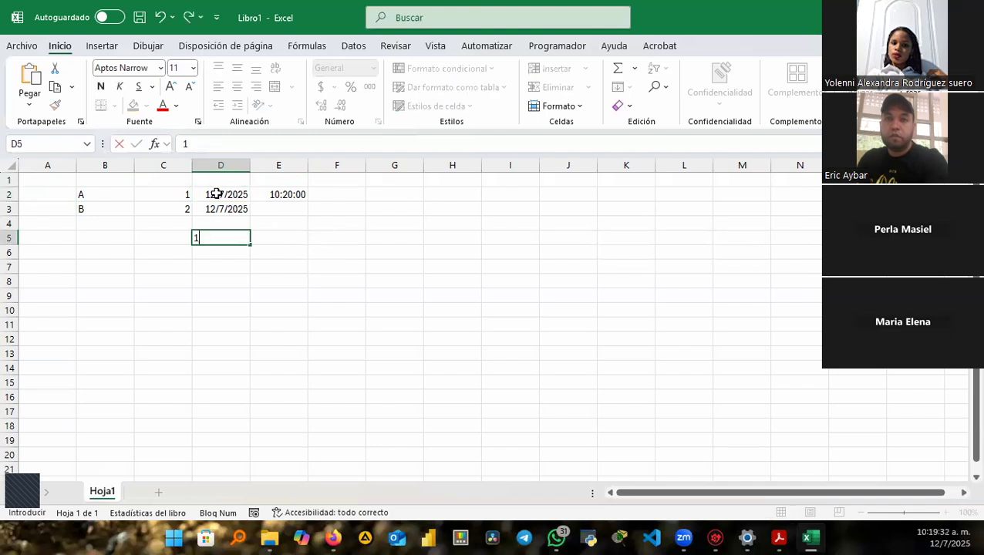
text(6584)
key(BackSpace)
key(BackSpace)
text(384)
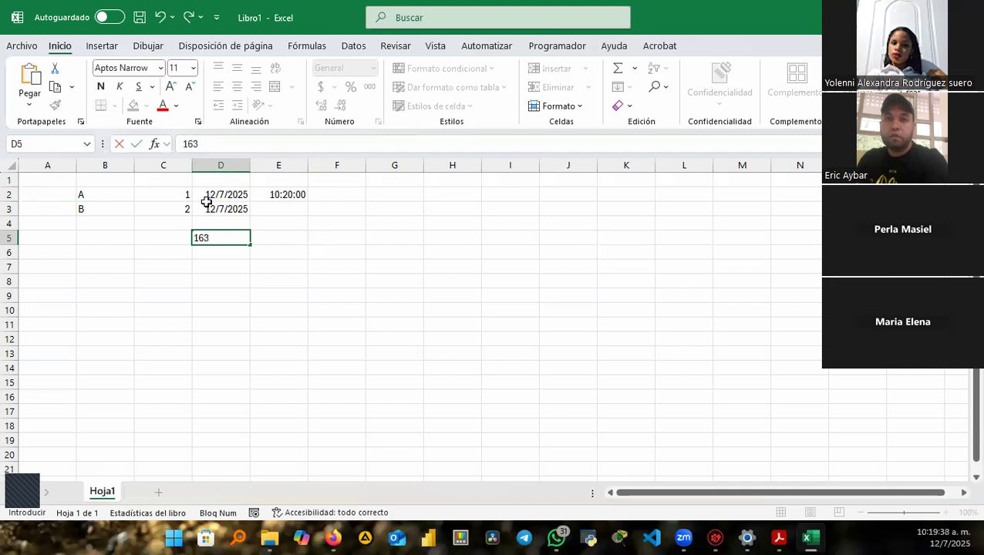
click(267, 239)
click(208, 242)
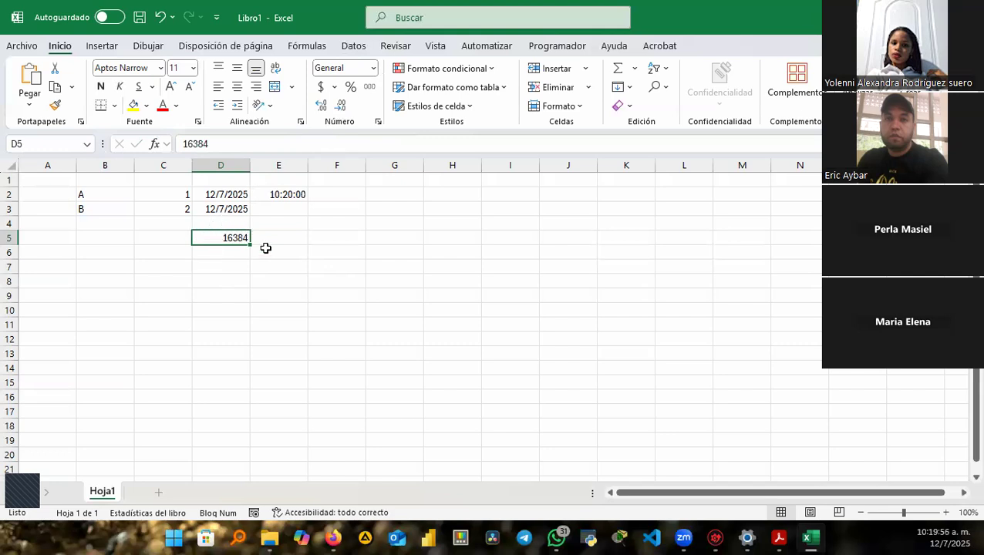
Apply the Fecha corta number format to D5 so it shows 8/11/1944.
click(374, 69)
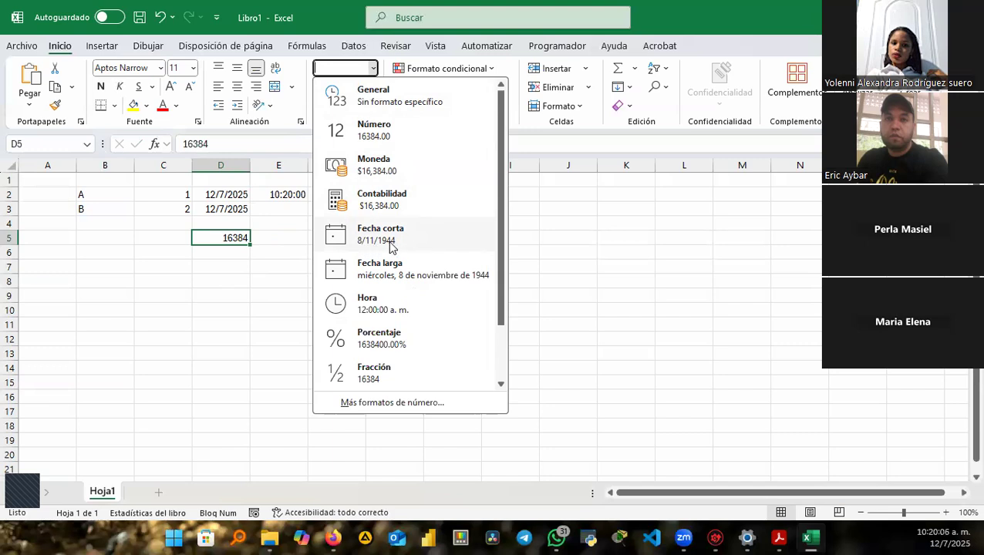
click(387, 242)
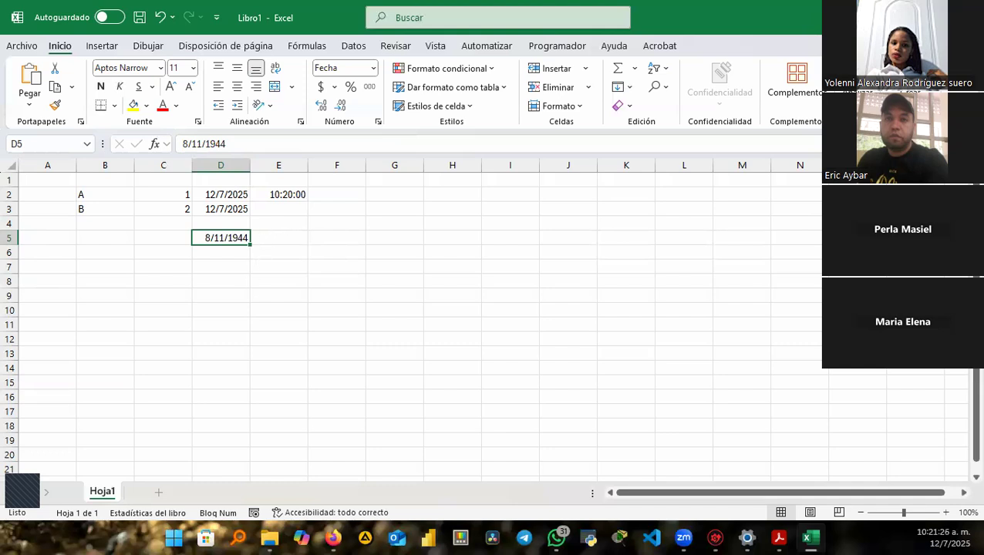
Select the empty range G3:J8, retrying after an initial off-target drag.
click(380, 276)
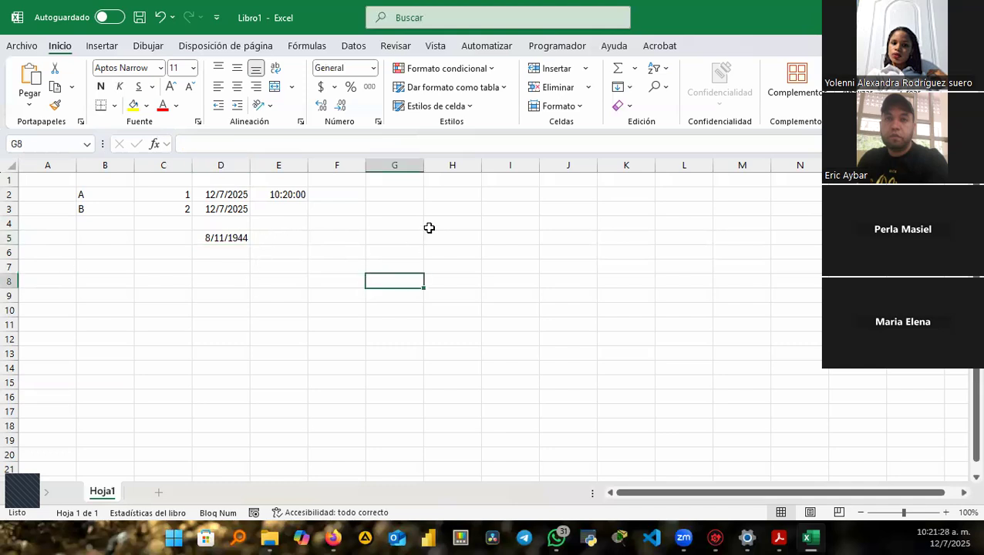
drag(381, 202, 575, 250)
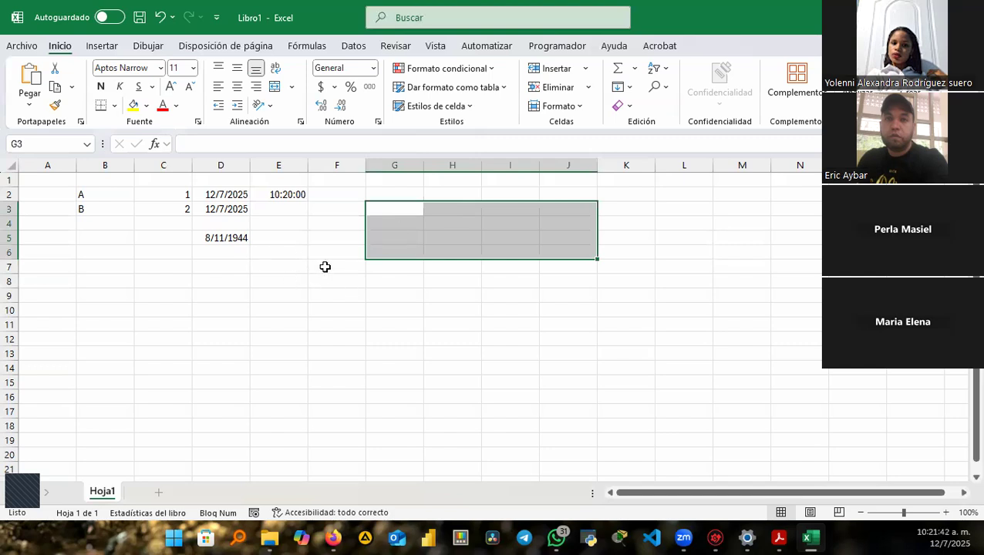
click(325, 267)
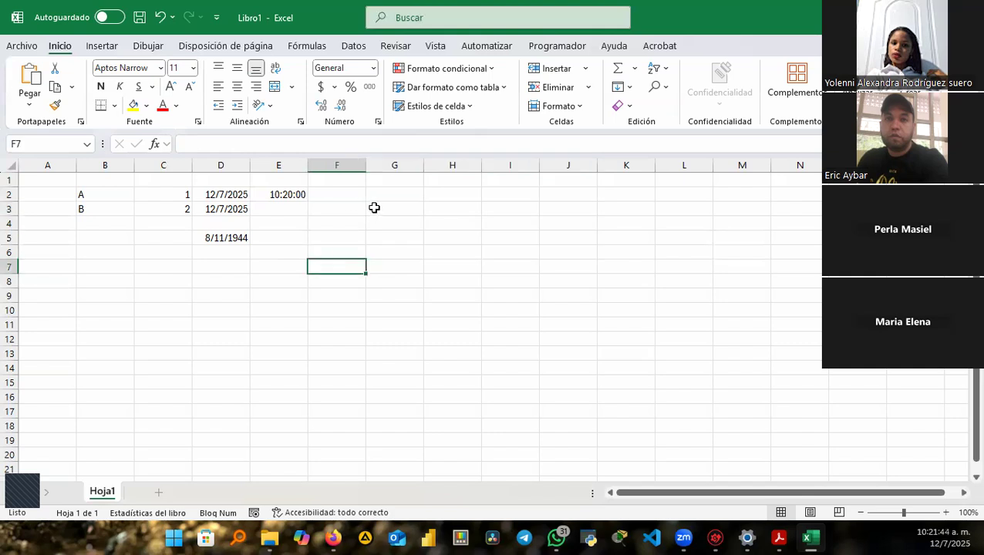
click(376, 208)
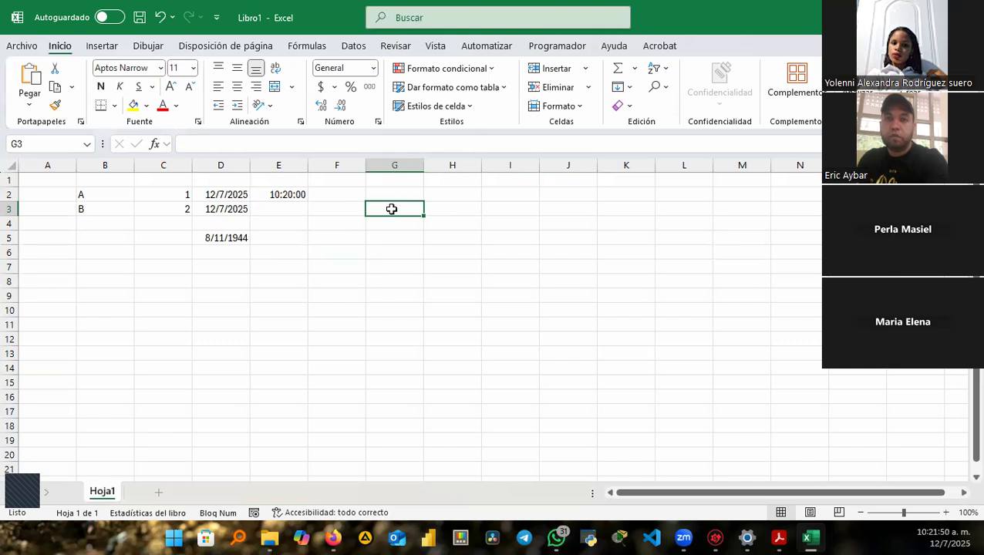
drag(392, 209, 569, 286)
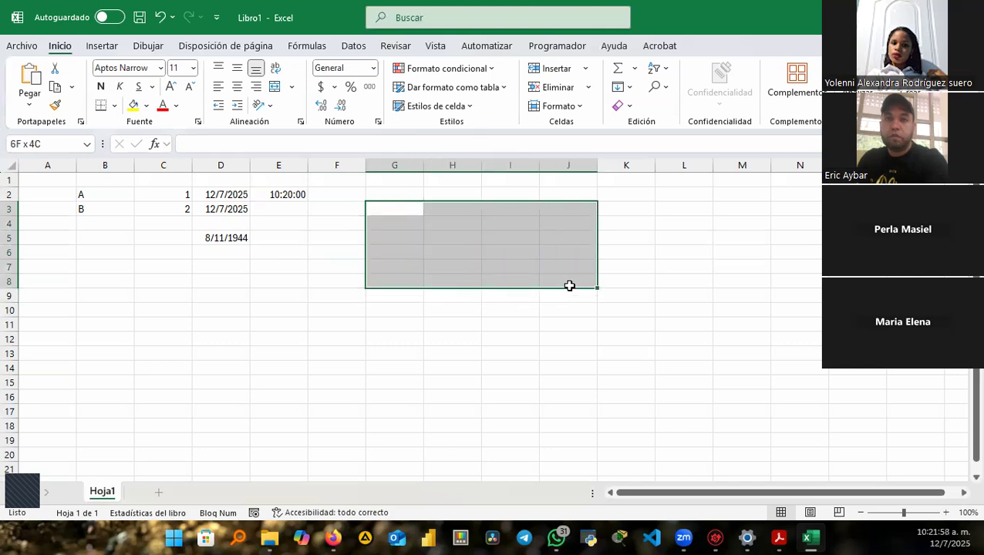
Narrow the selection down to the single row of cells G3:K3.
drag(569, 286, 567, 287)
key(ctrl)
key(ctrl)
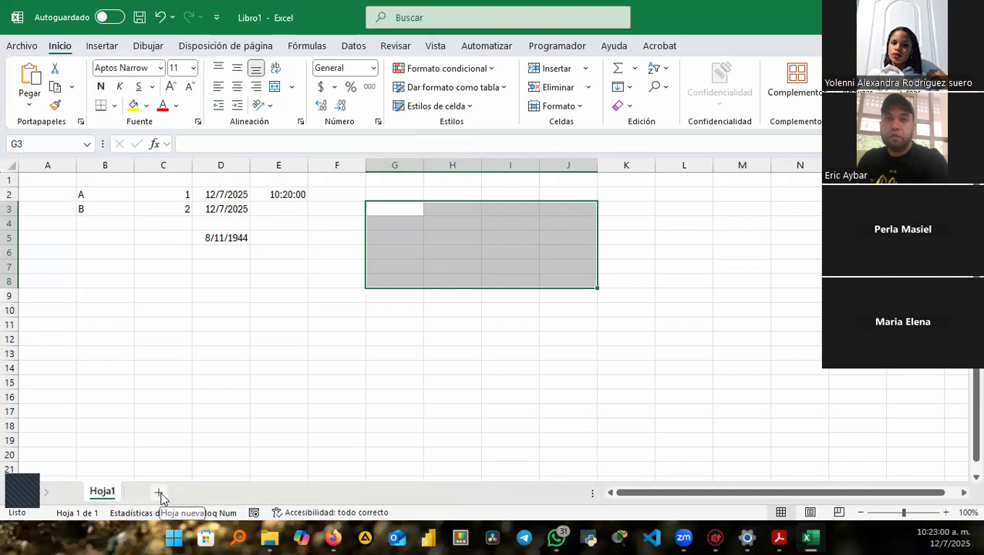
key(ctrl)
key(ctrl)
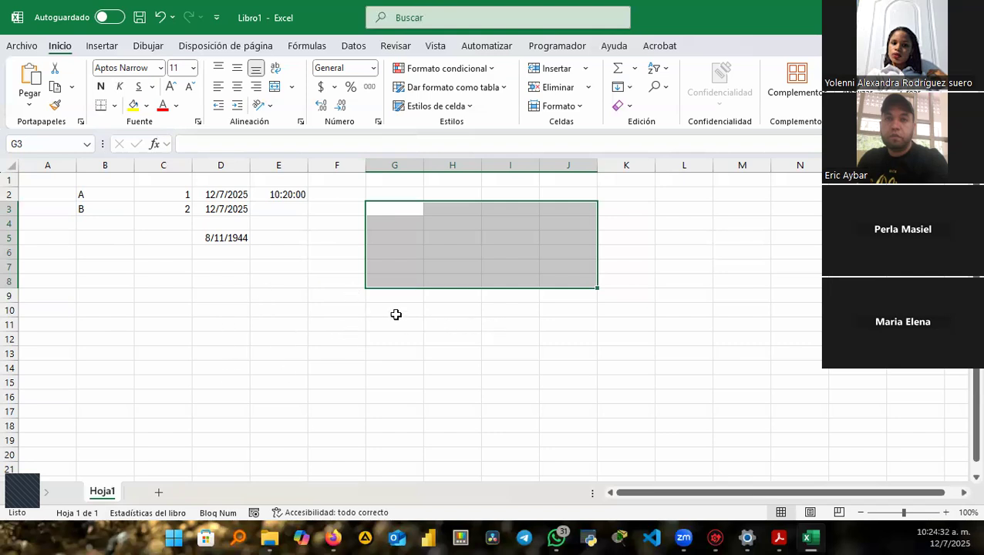
drag(397, 209, 621, 206)
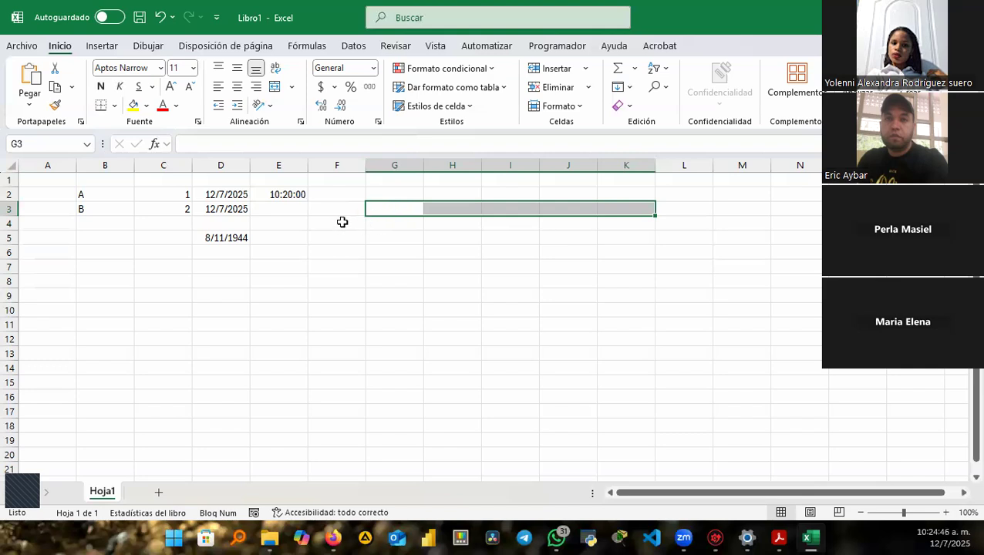
Step through cells F3 to K3 and G4 to I4 in the header and first rows.
drag(336, 222, 582, 253)
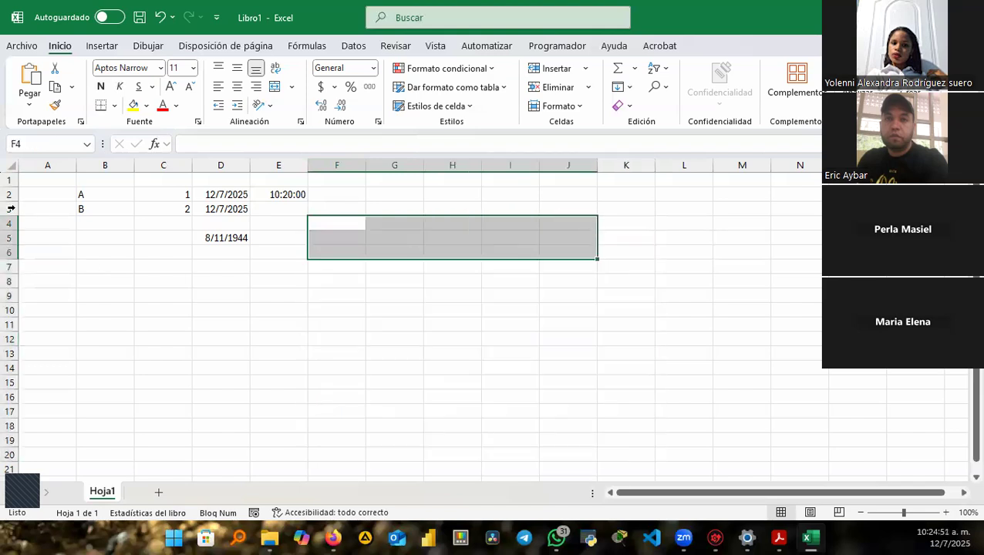
click(327, 205)
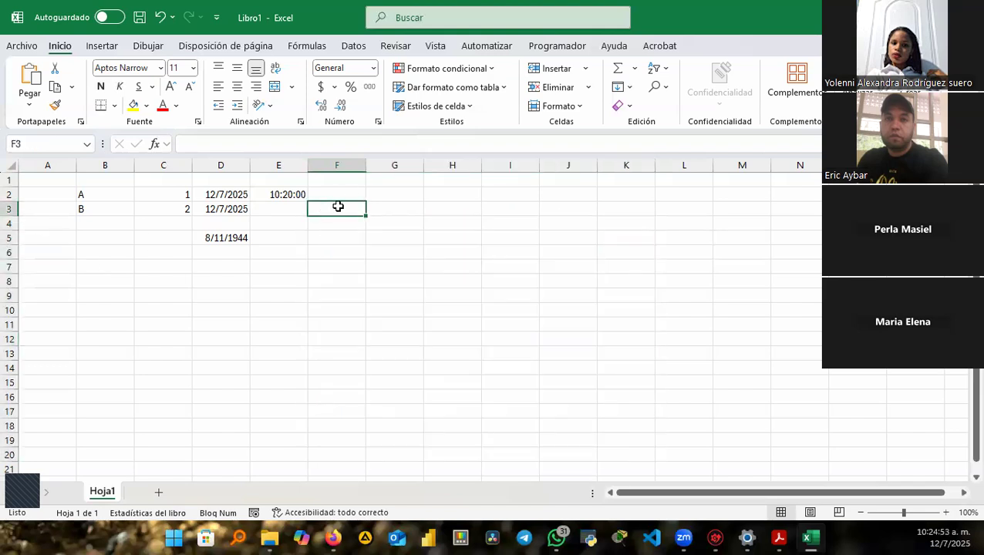
click(395, 210)
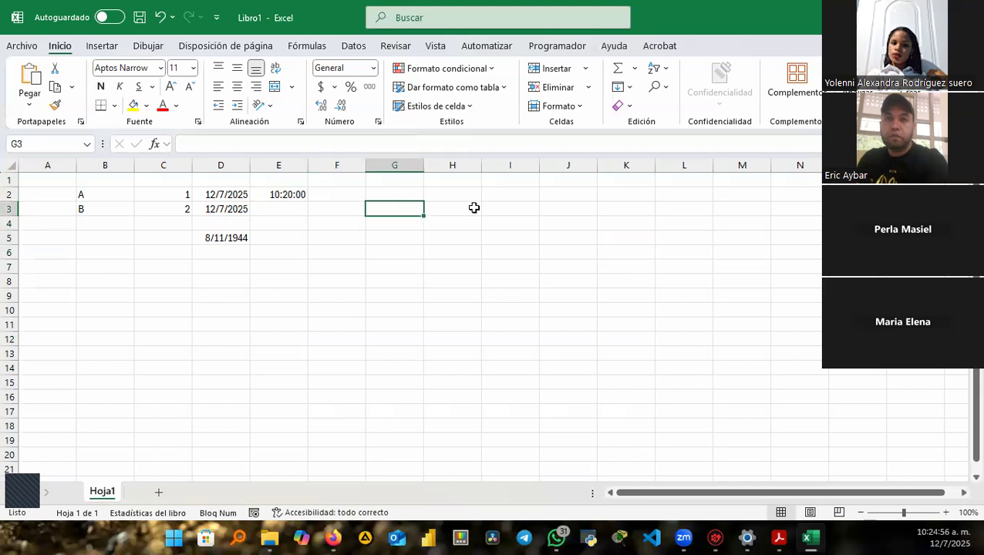
click(449, 210)
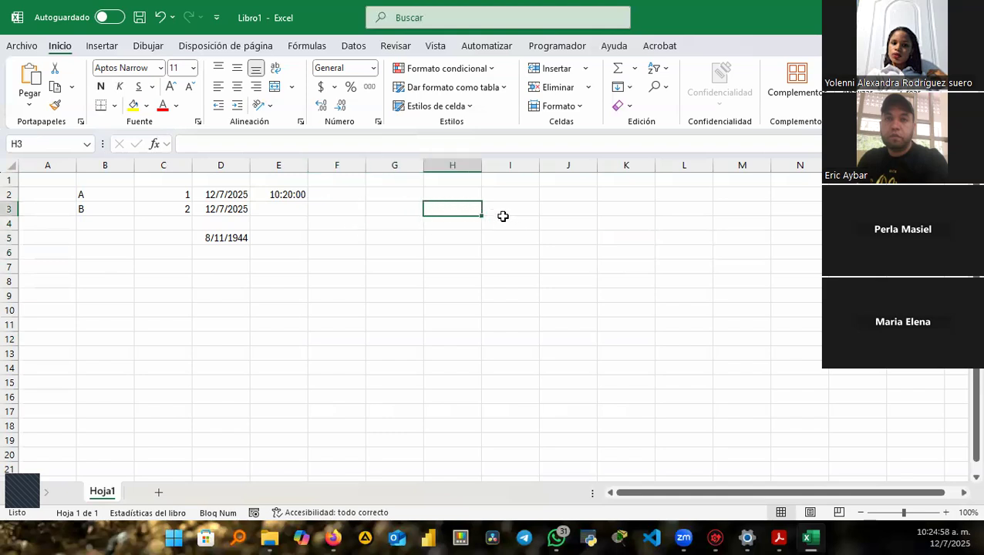
click(503, 216)
click(553, 210)
click(626, 209)
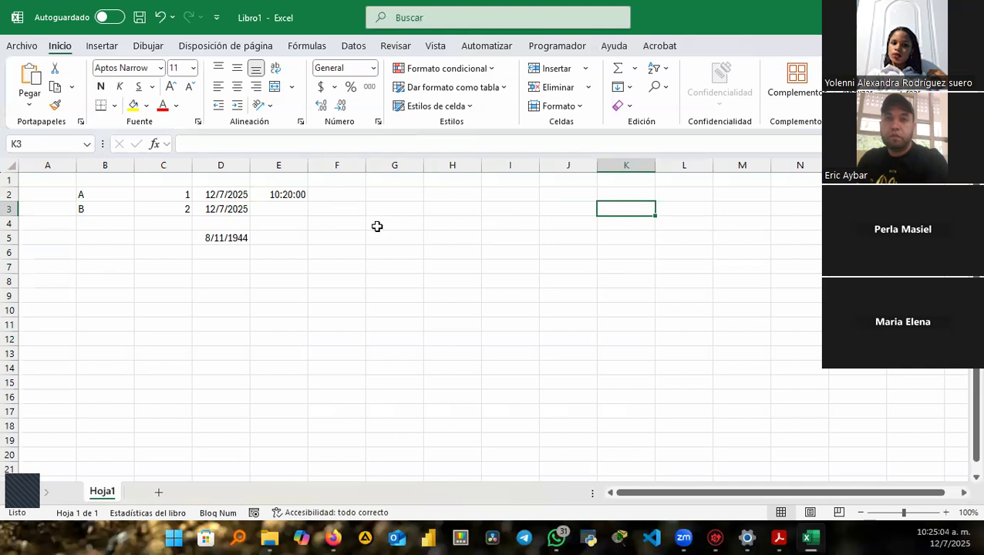
click(377, 224)
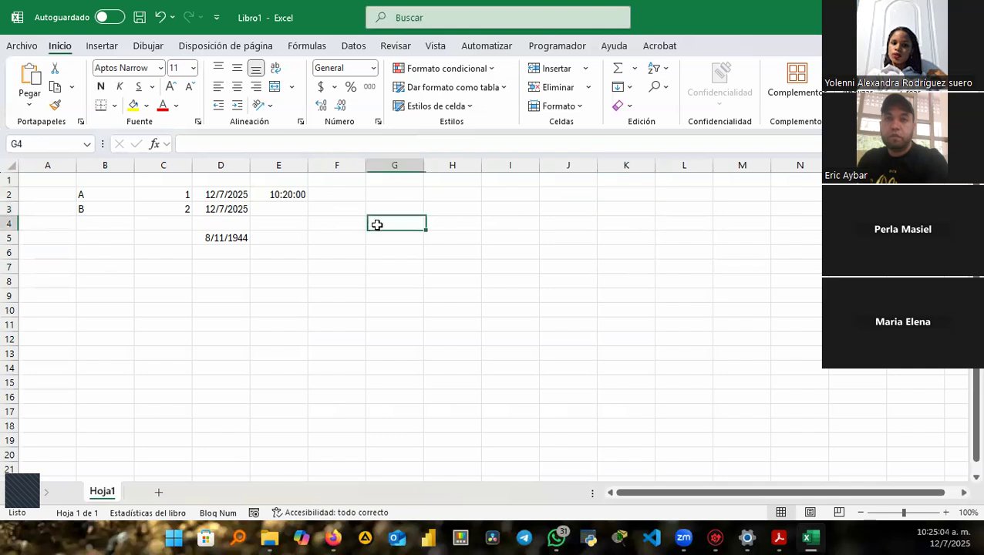
click(446, 223)
click(524, 225)
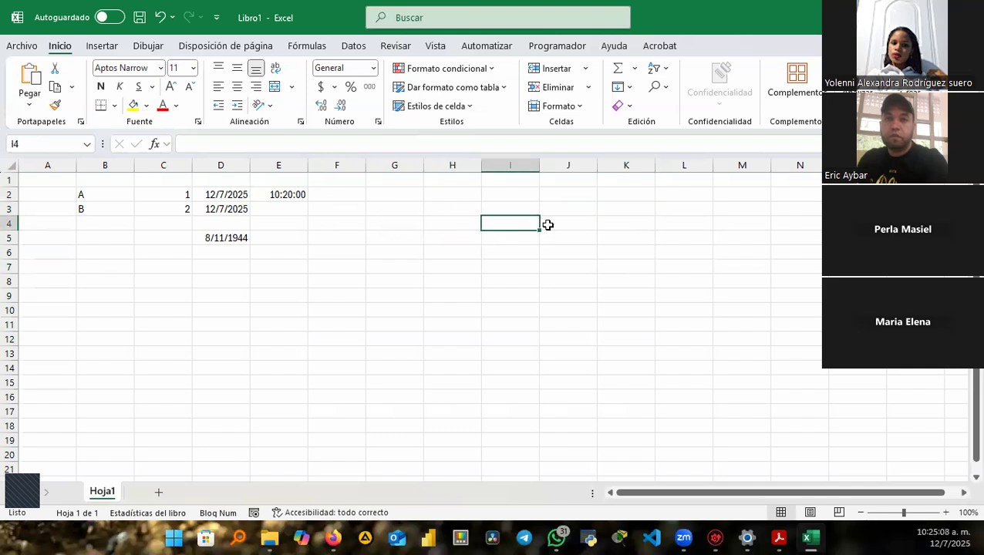
After trial drags across rows 3 to 5, select the block F4:K13.
drag(407, 206, 665, 242)
drag(380, 222, 701, 225)
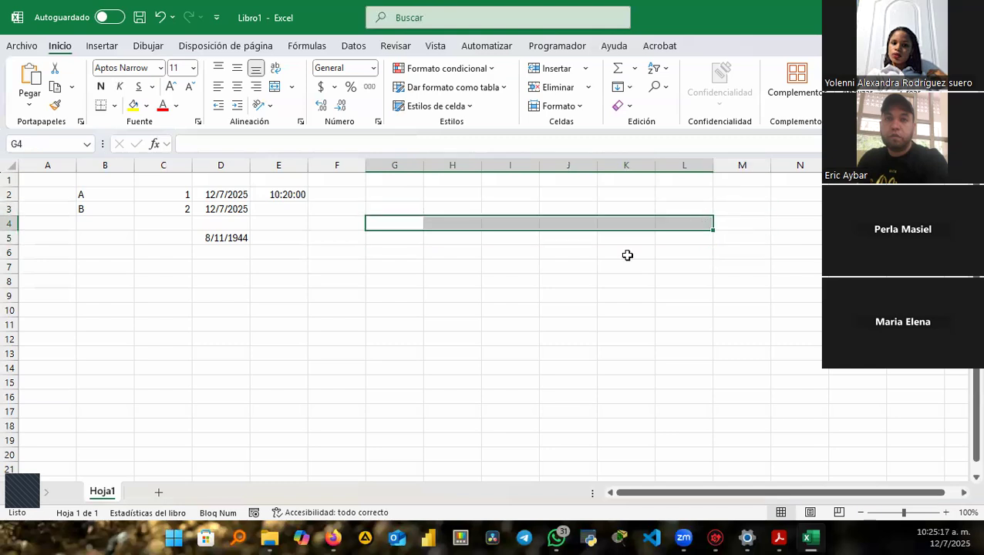
click(452, 235)
drag(439, 234, 480, 447)
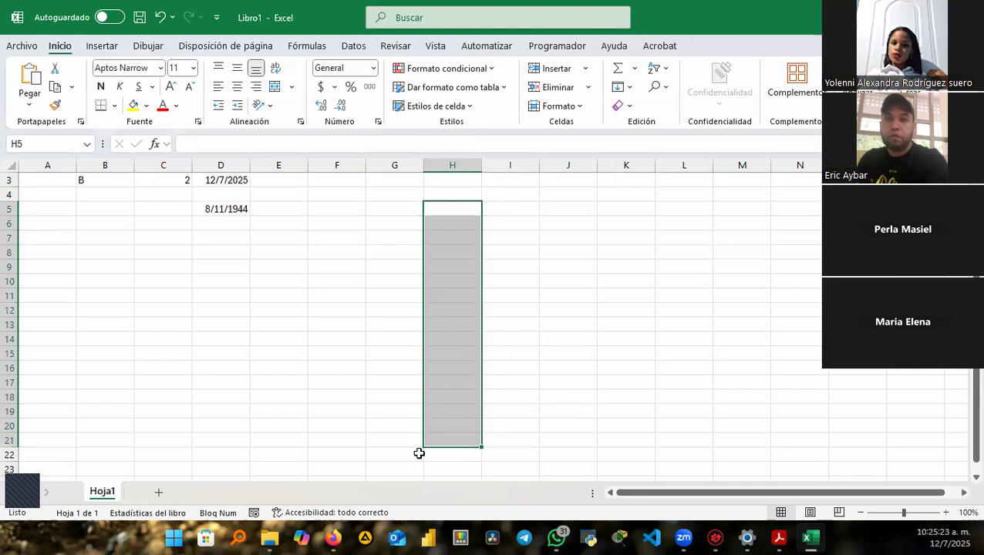
click(347, 200)
drag(336, 191, 643, 333)
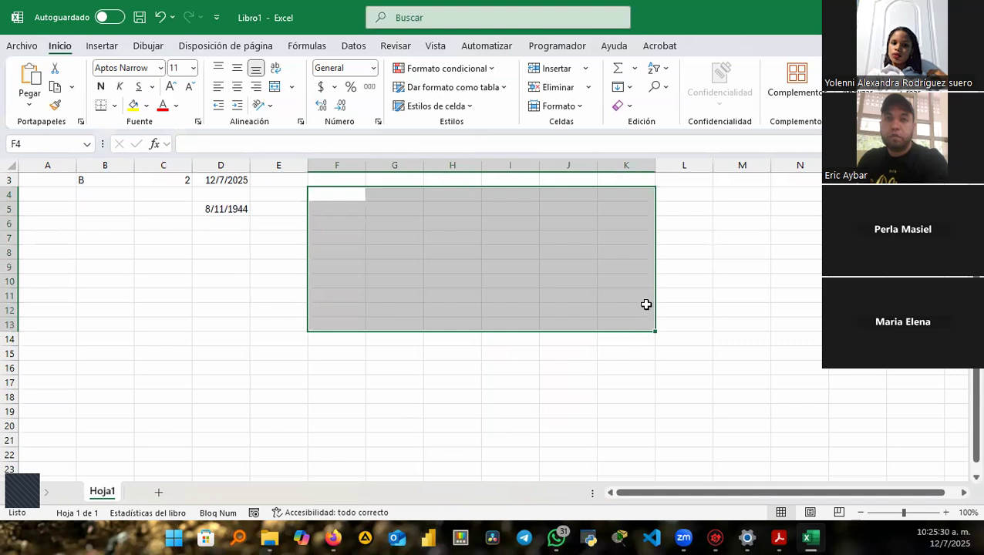
Fill F4:K13 with 43 at once, then enter headers Nombre and Apellido in F3:G3.
text(43)
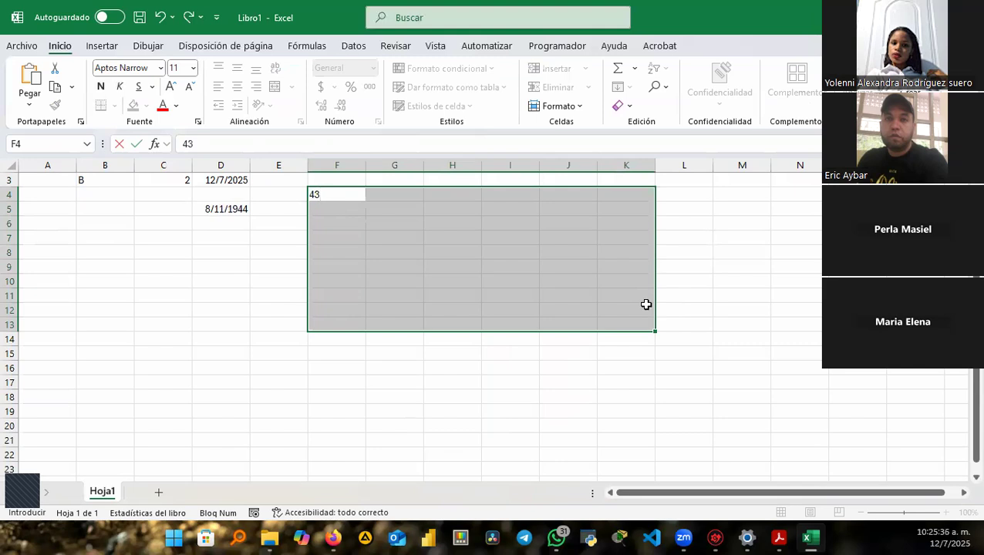
key(ctrl+Return)
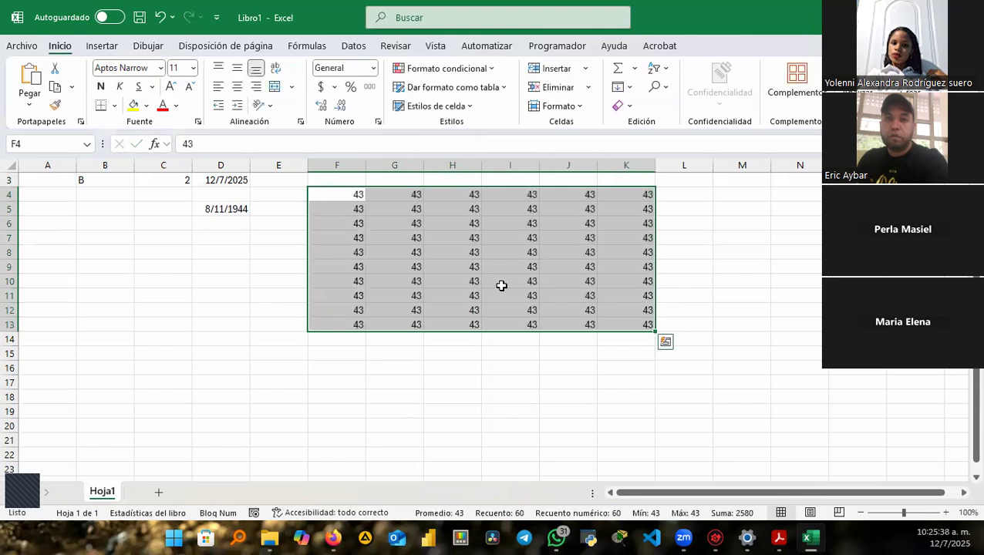
click(344, 183)
text(N)
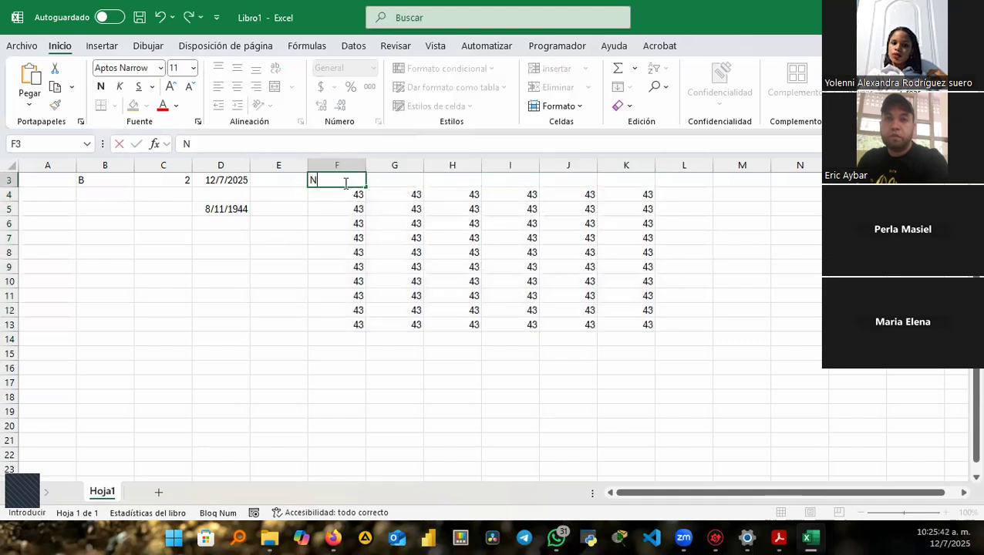
text(ombre)
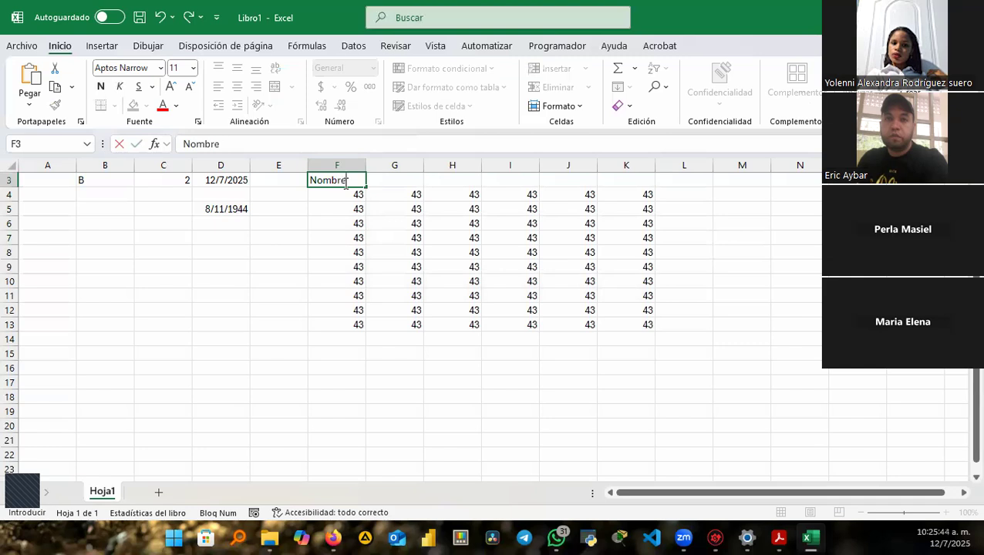
key(Tab)
text(Ape)
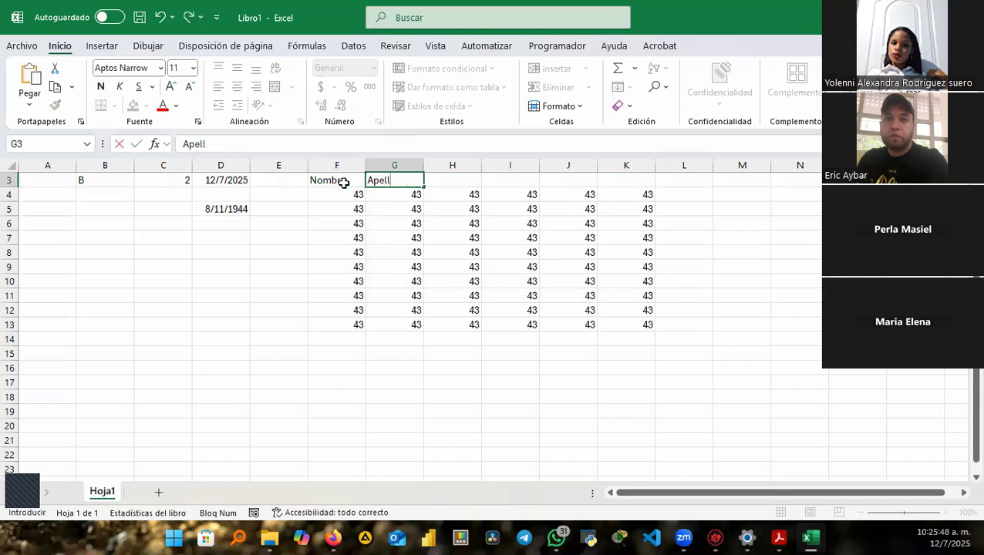
text(llido)
key(Tab)
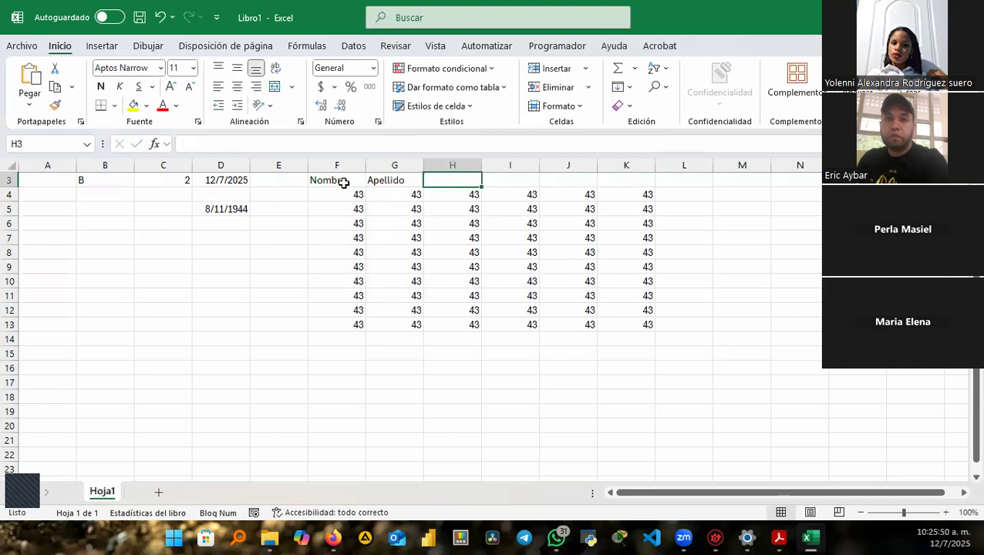
Add the headers Edad, Dirección, Teléfono and Sexo across H3:K3.
text(Edad)
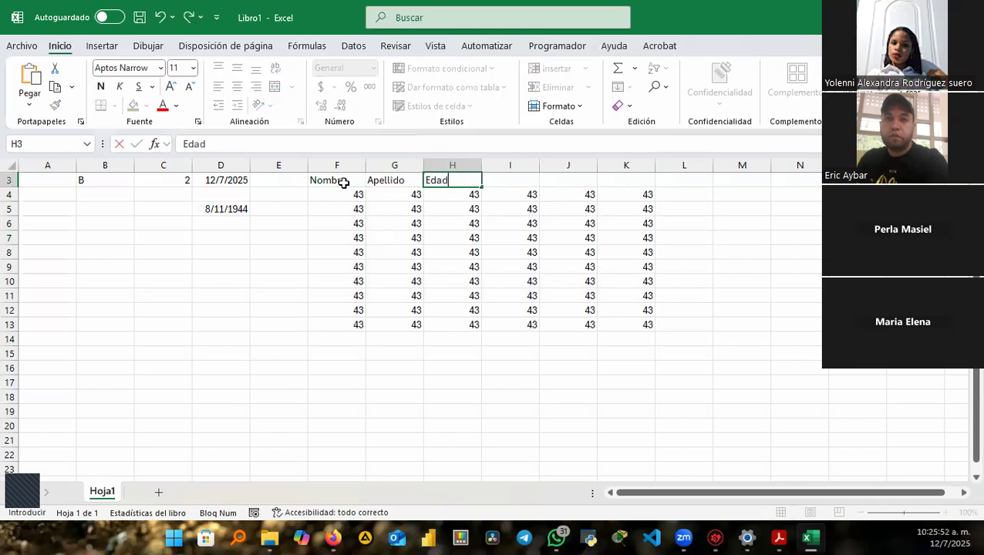
key(Tab)
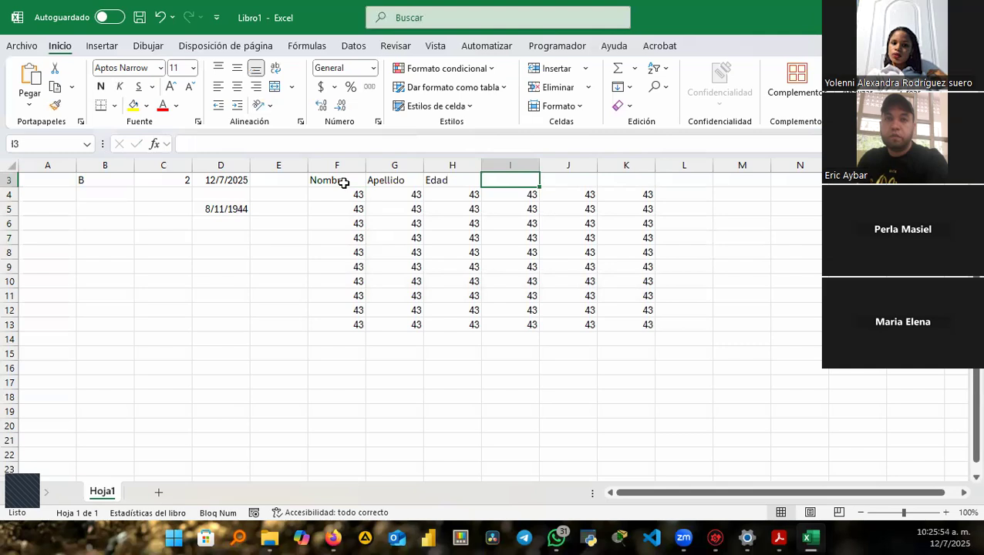
text(Direcc)
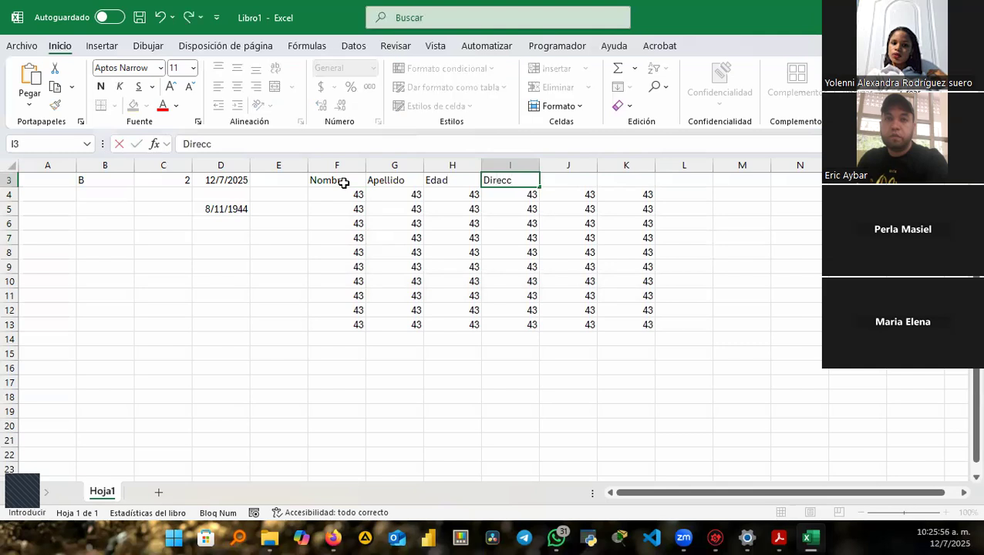
text(n)
key(Tab)
text(T)
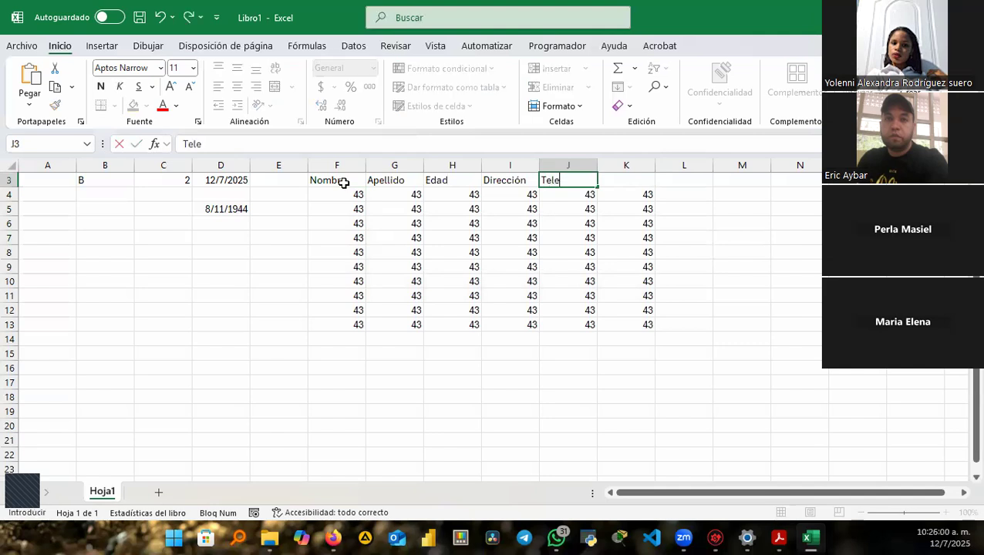
text(eléfono)
key(Tab)
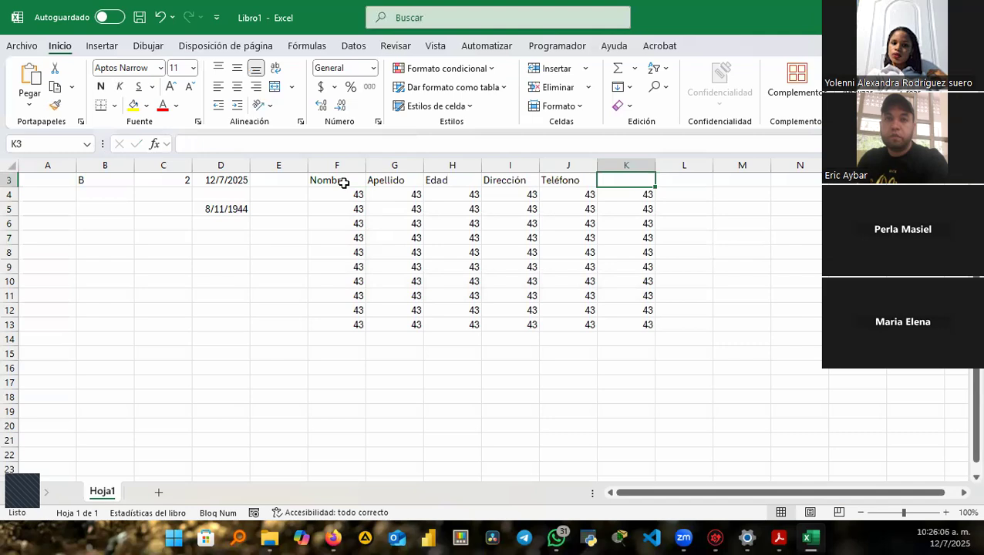
text(Sexo)
key(Return)
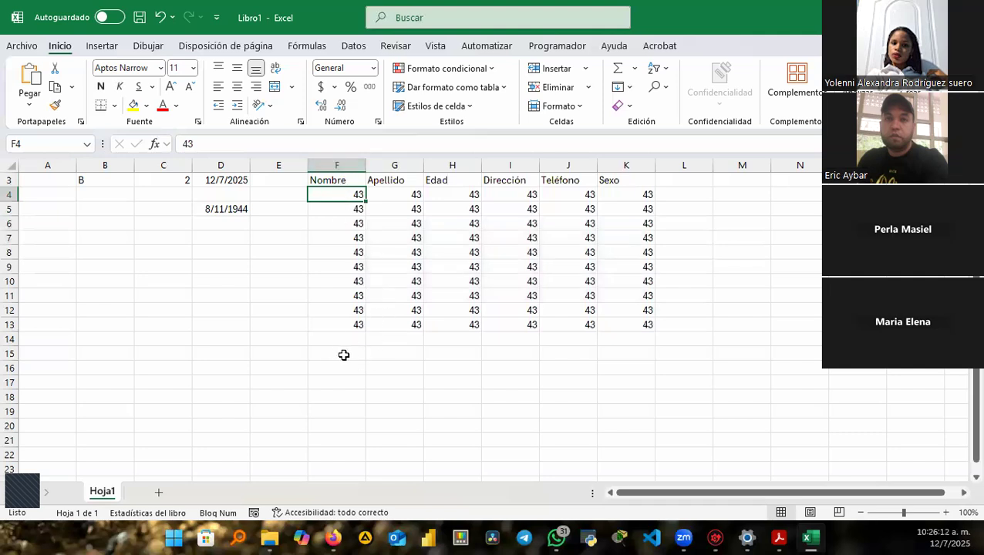
Fill every cell of F15:K21 with the value 2 using Ctrl+Enter.
click(343, 353)
click(327, 336)
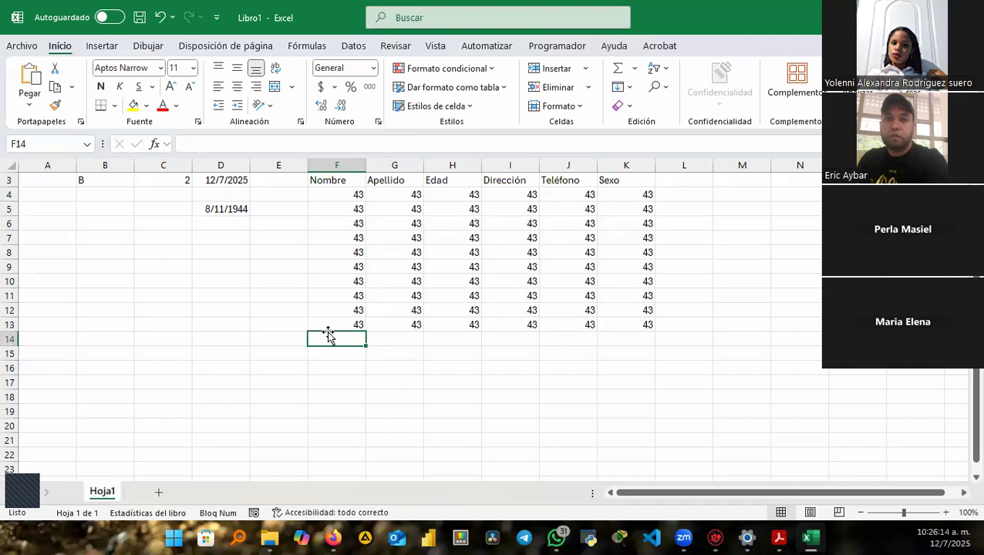
click(339, 354)
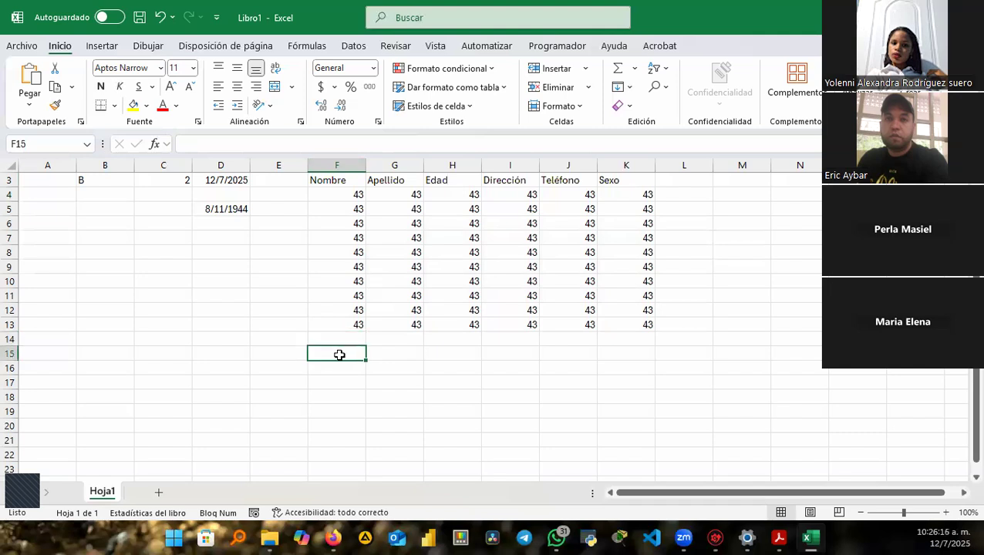
drag(342, 355, 620, 433)
text(2)
key(ctrl+Return)
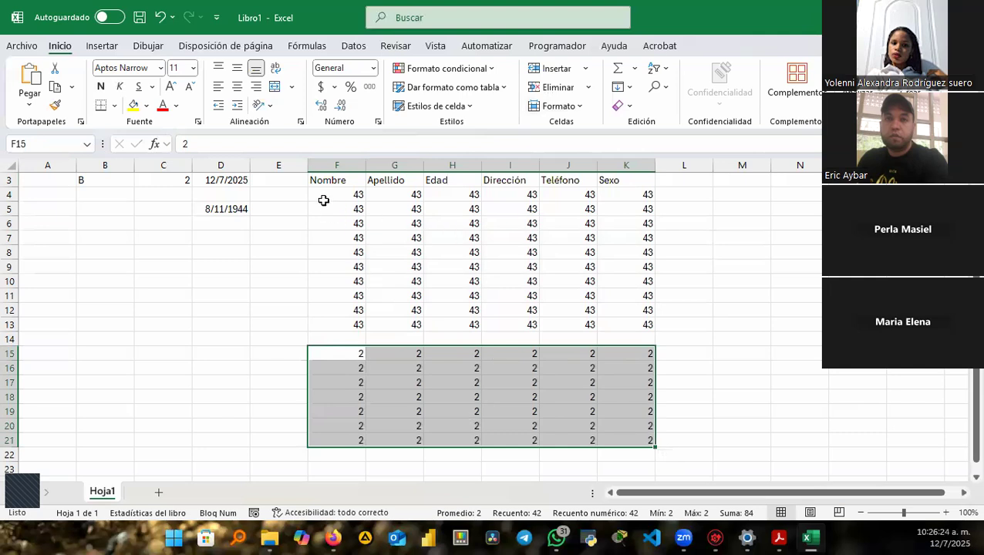
click(337, 158)
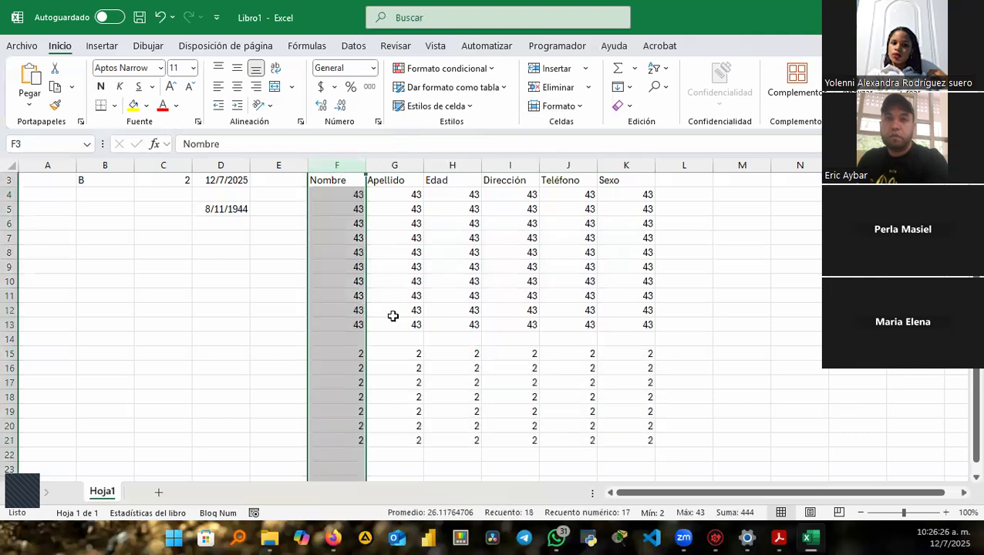
click(326, 333)
click(341, 182)
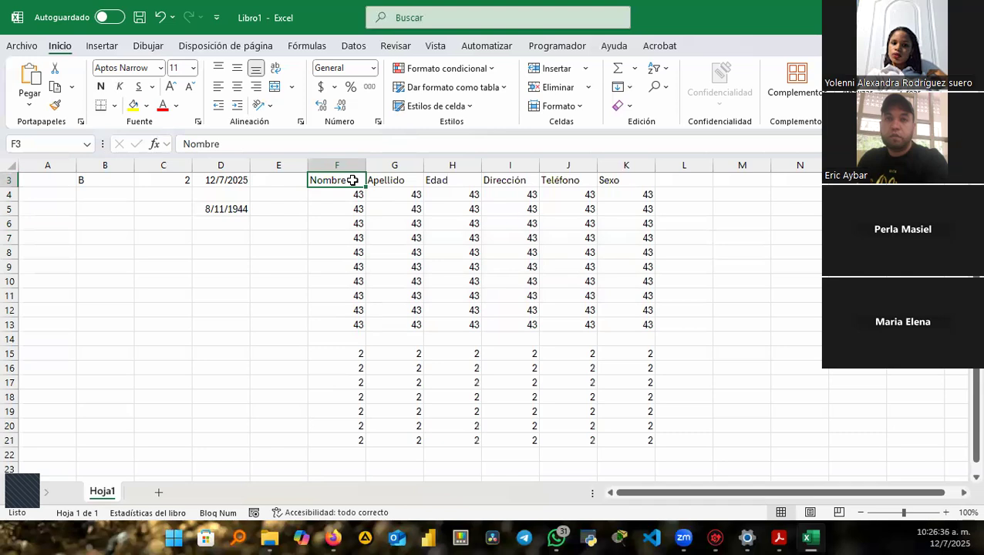
key(ctrl+a)
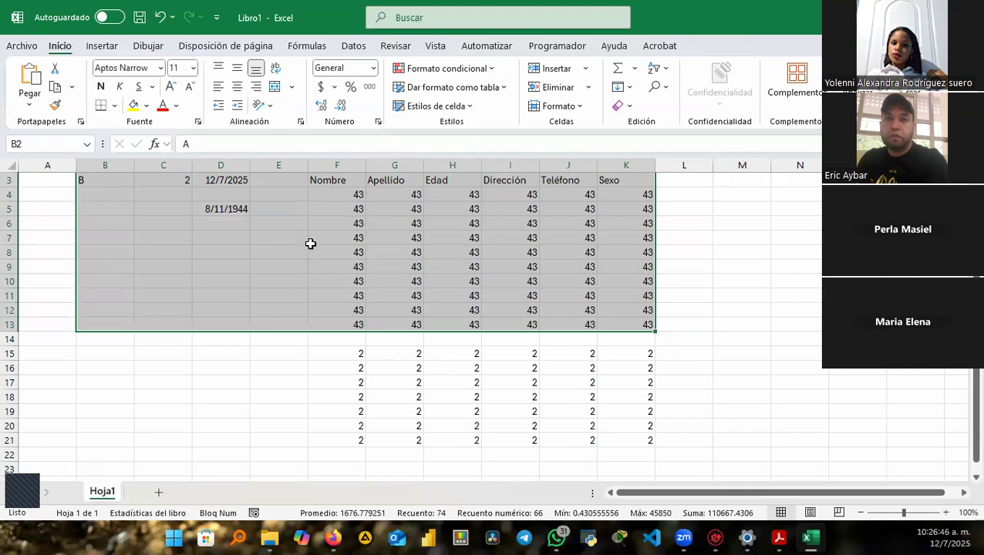
click(334, 220)
drag(336, 181, 611, 450)
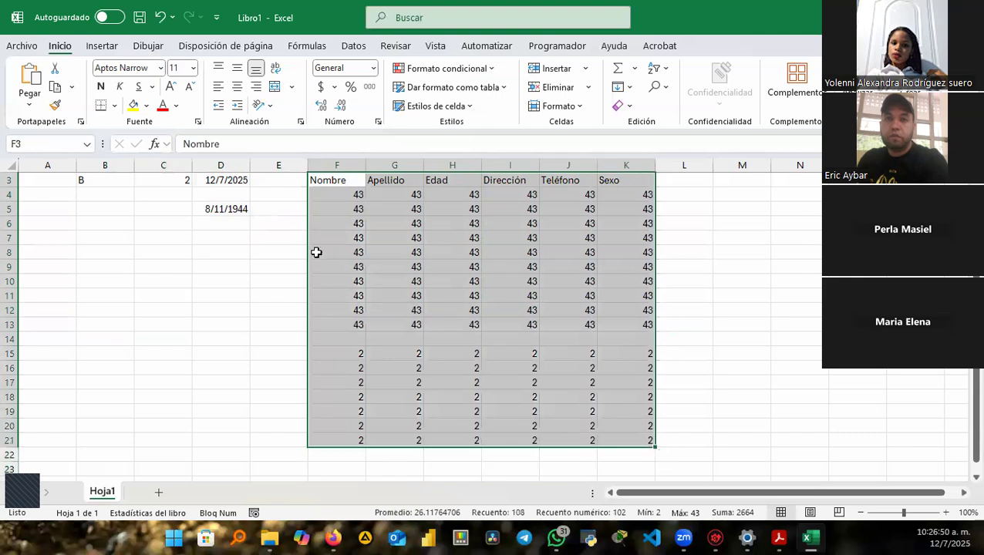
click(260, 395)
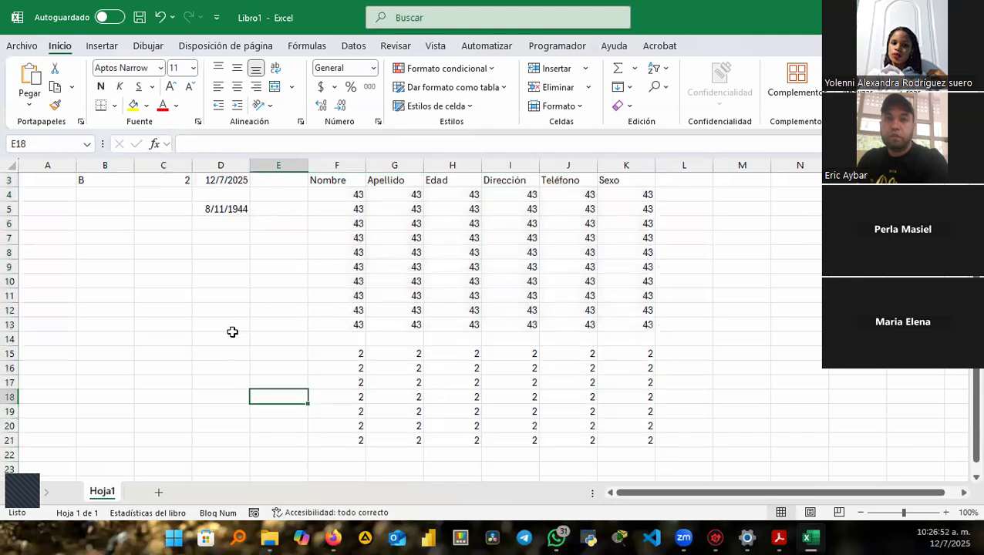
scroll(274, 303, down, 2)
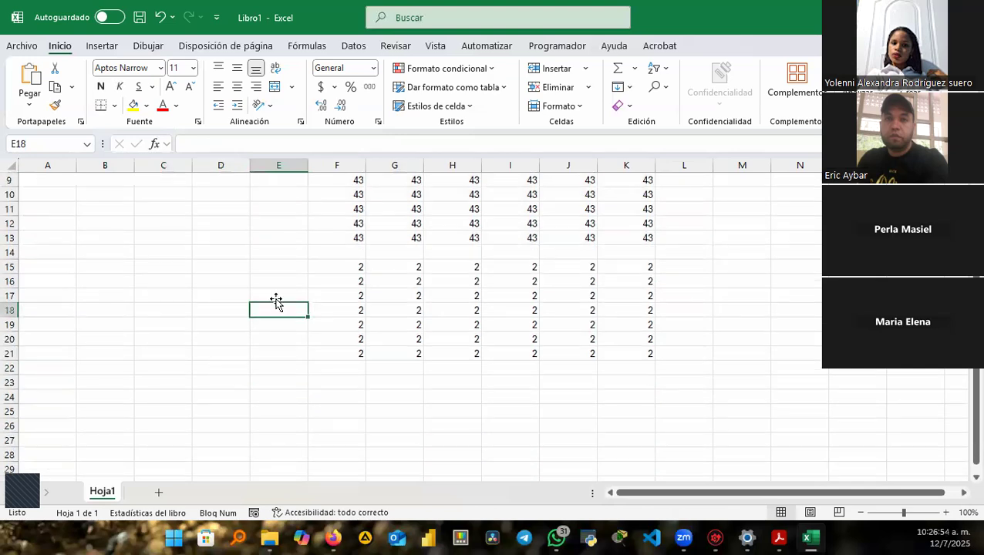
scroll(233, 244, up, 2)
drag(330, 208, 655, 462)
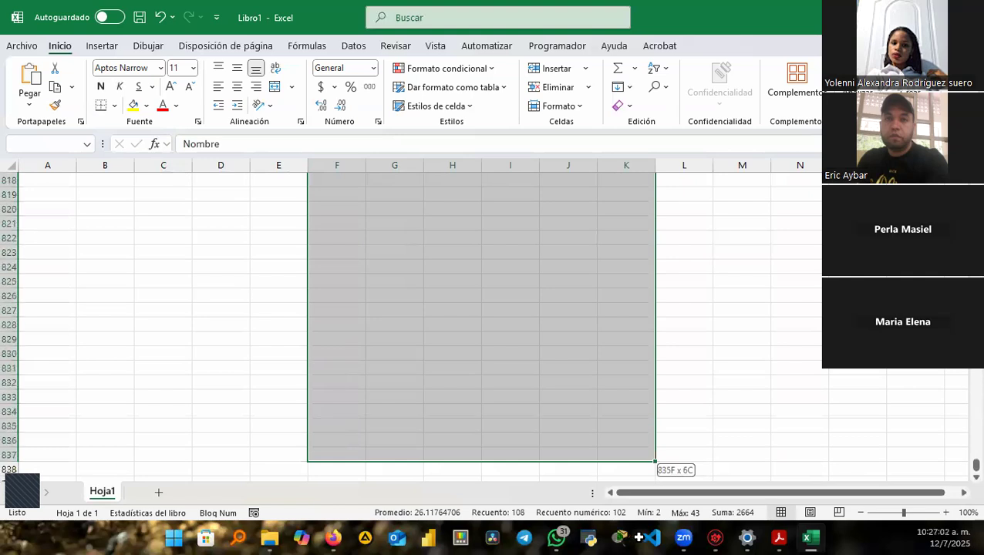
drag(656, 463, 656, 462)
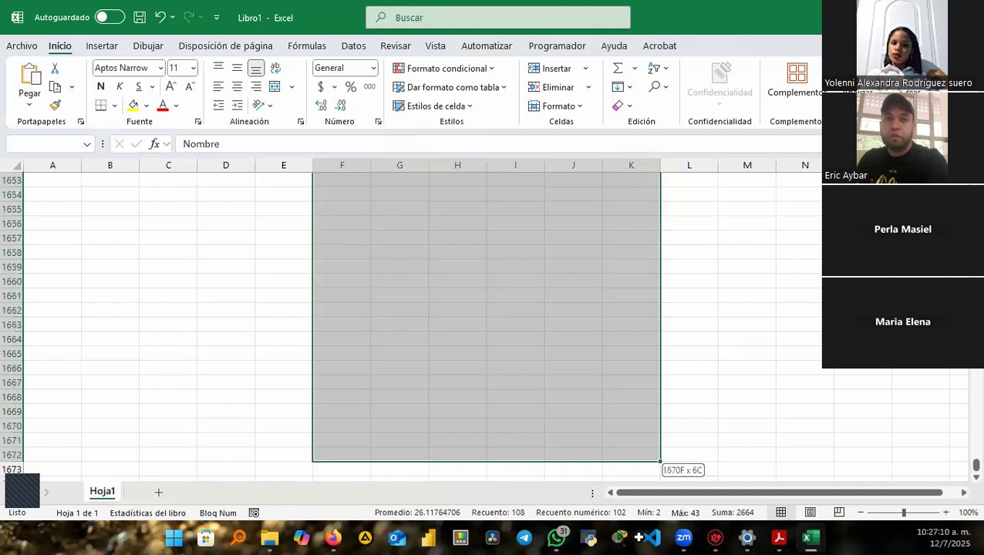
drag(660, 462, 660, 462)
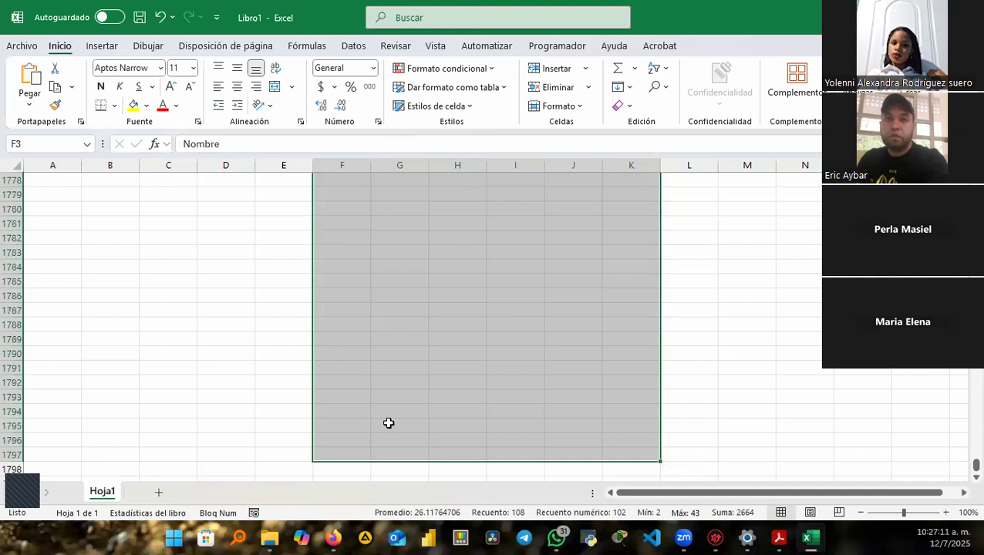
click(345, 449)
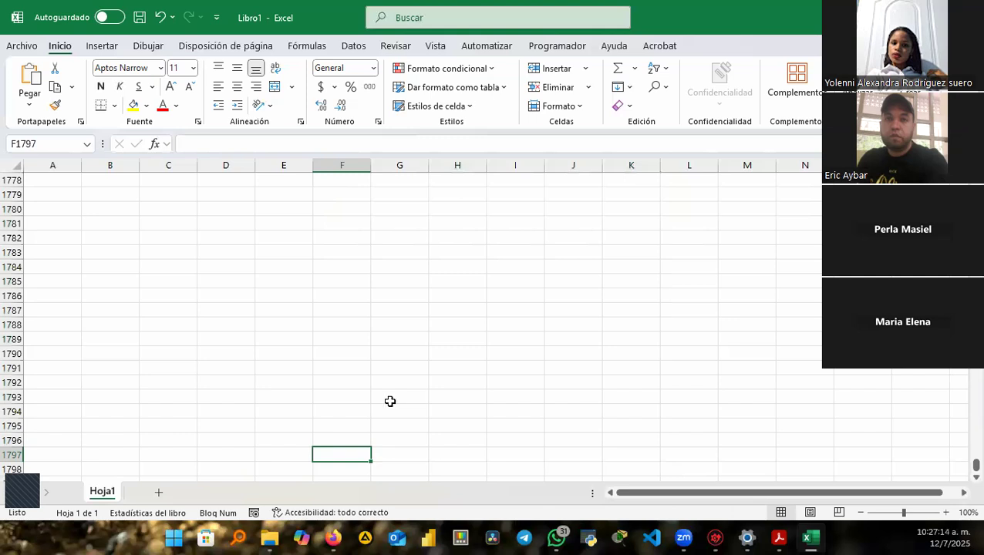
key(ctrl+Up)
key(Up)
key(Up)
key(Up)
key(Up)
key(Up)
key(Up)
key(Up)
key(Up)
key(Up)
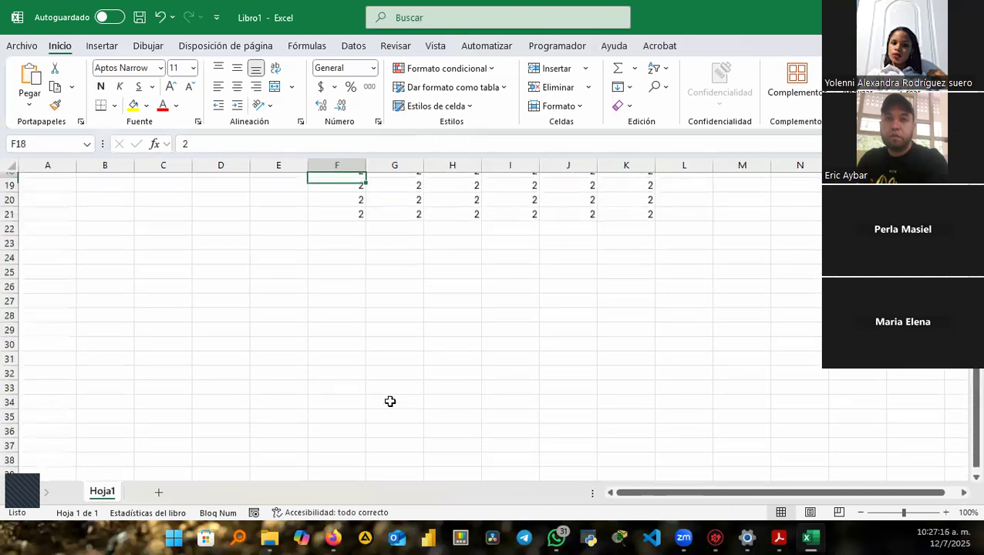
key(Up)
key(Up)
key(Up)
key(Up)
key(Up)
key(Up)
key(Up)
key(Up)
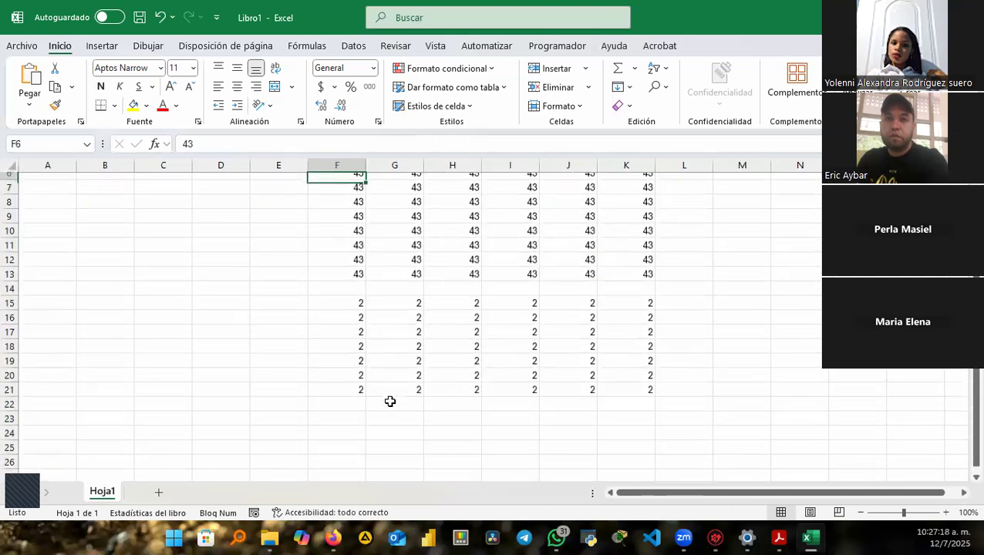
key(Up)
key(Down)
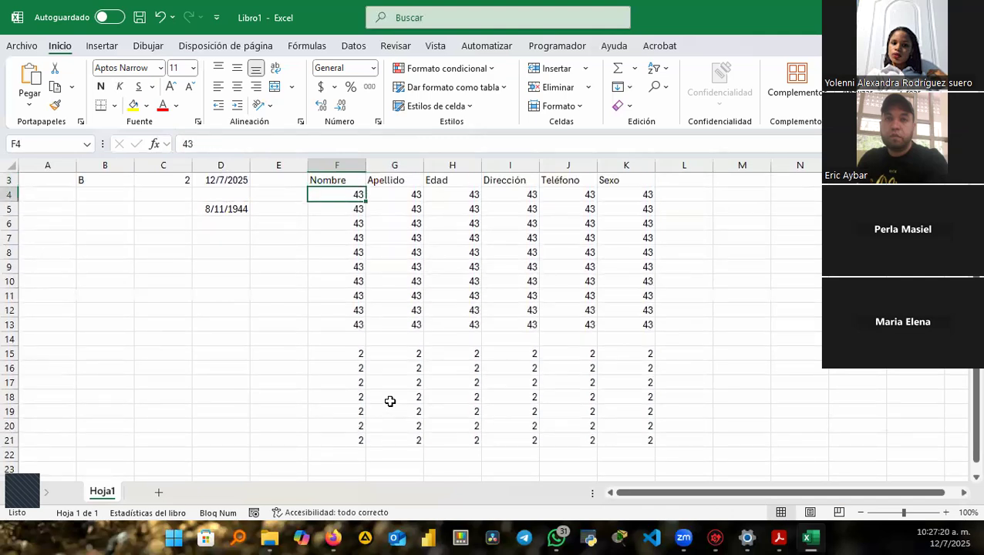
Delete all values in F4:K21, removing both the 43s and the 2s.
drag(340, 195, 639, 442)
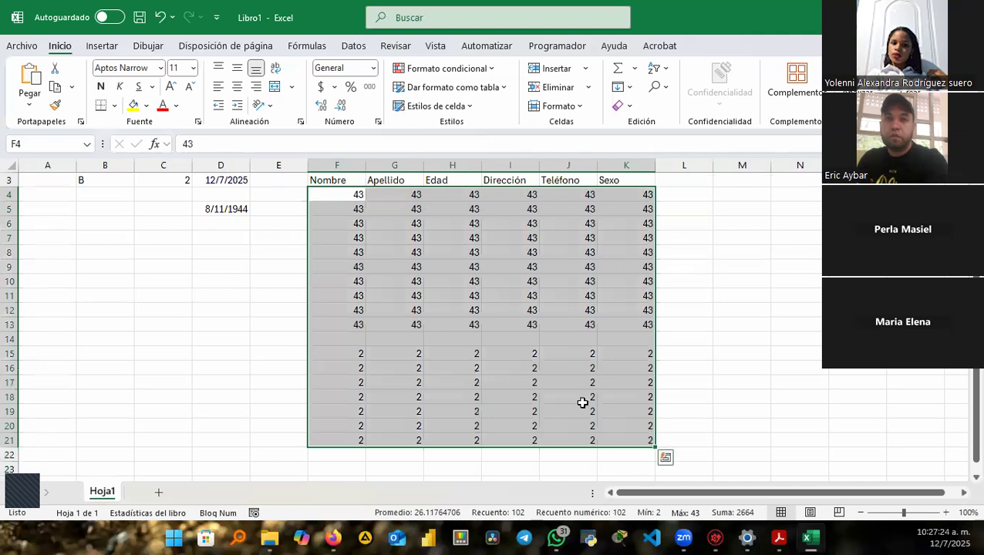
key(BackSpace)
key(Escape)
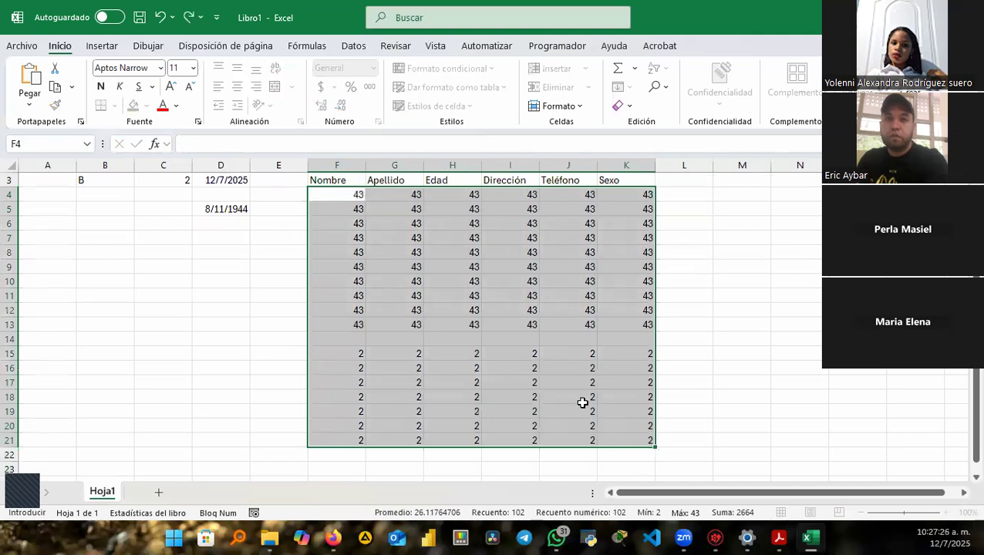
key(Delete)
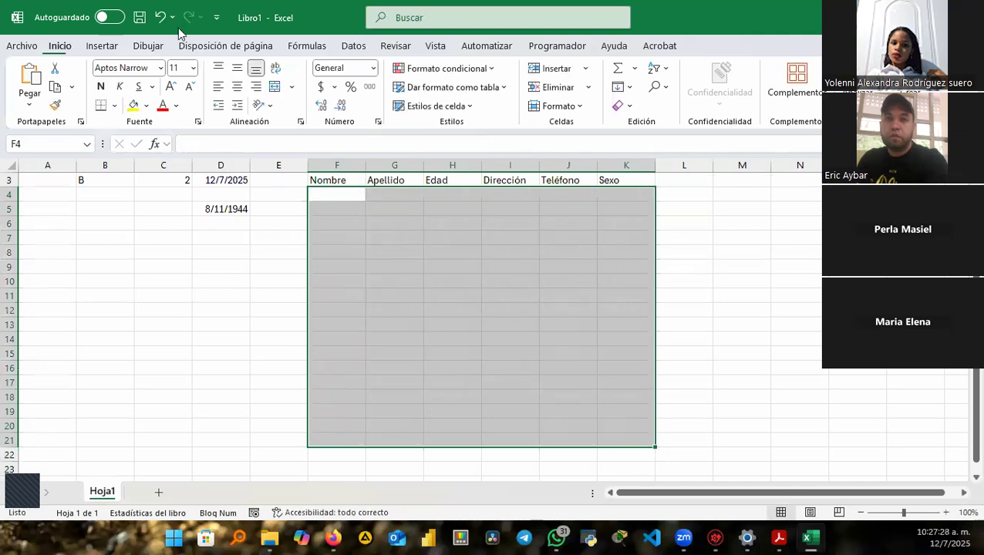
Refill only F4:K12 with 43 using Ctrl+Enter.
click(359, 197)
drag(358, 198, 609, 308)
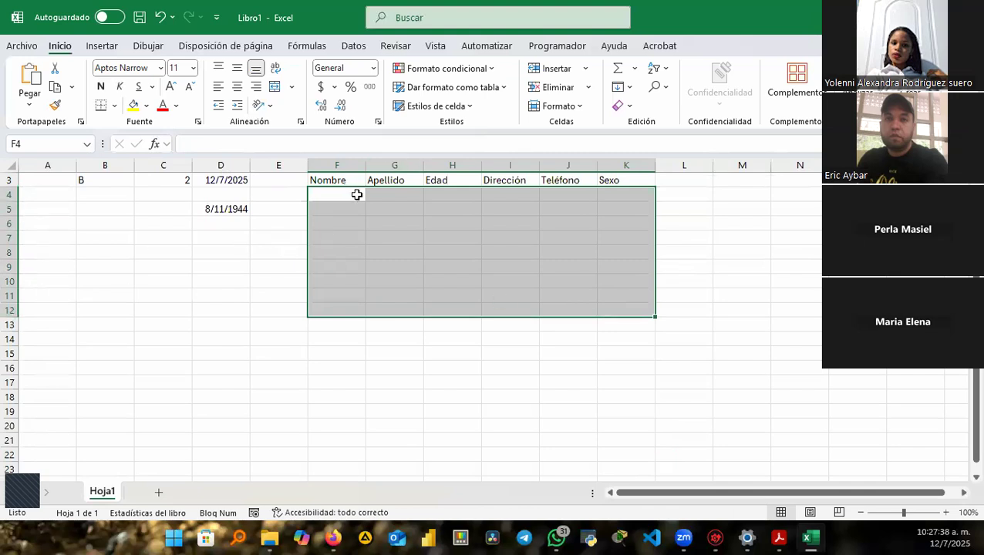
text(43)
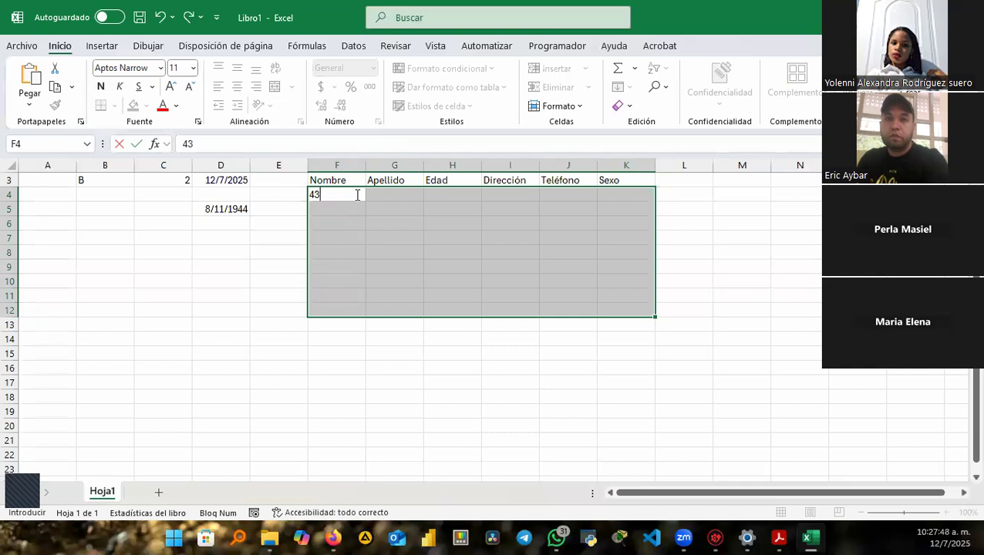
key(ctrl+Return)
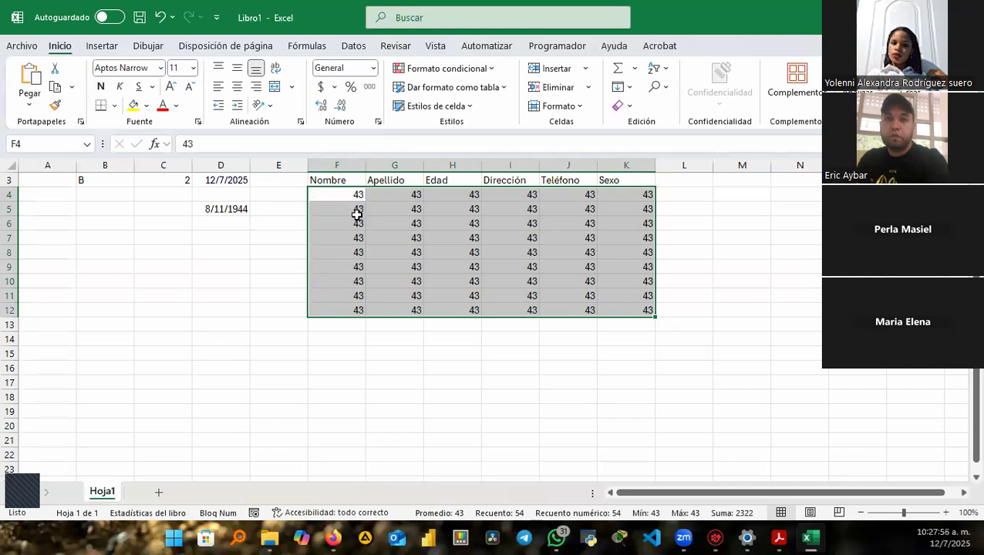
drag(333, 340, 623, 395)
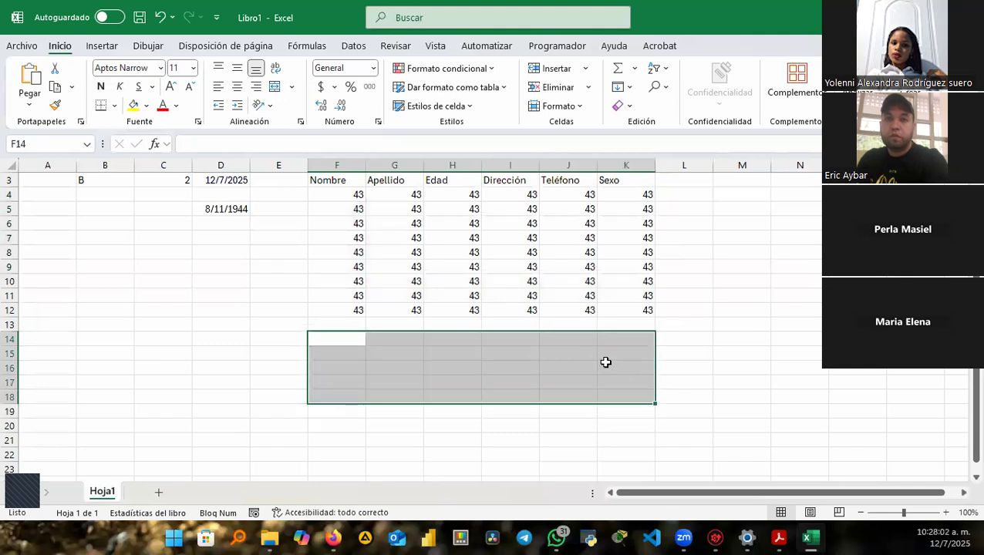
text(A)
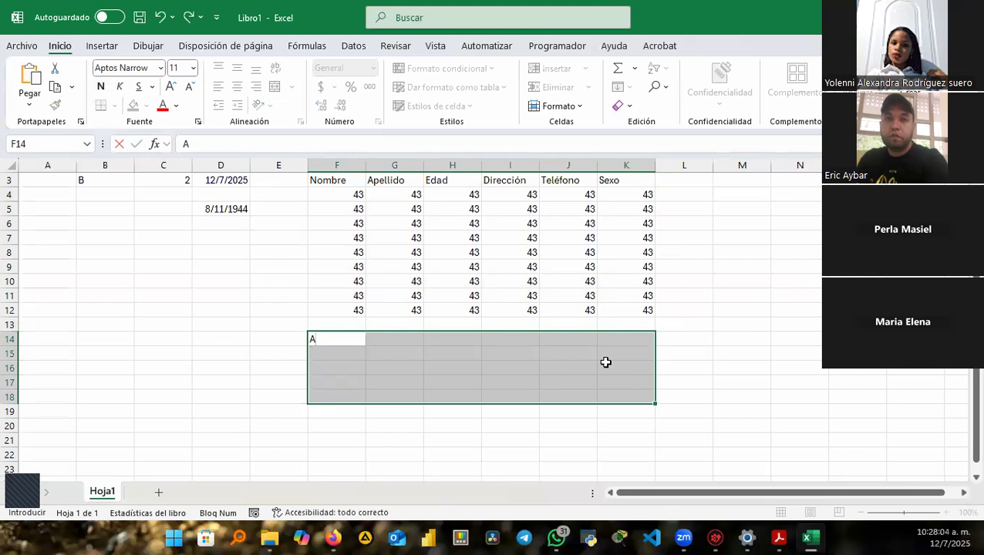
key(ctrl+Return)
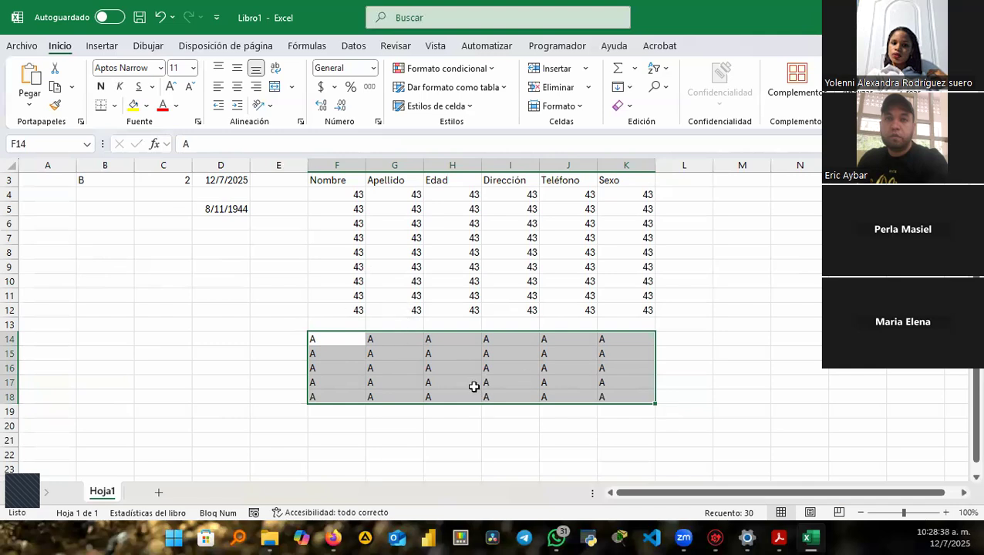
key(Delete)
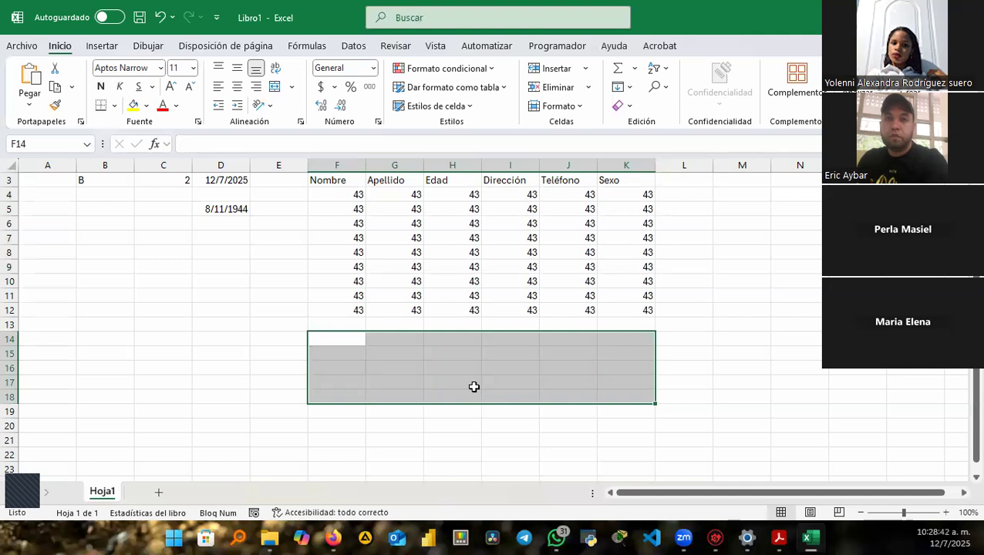
key(ctrl+z)
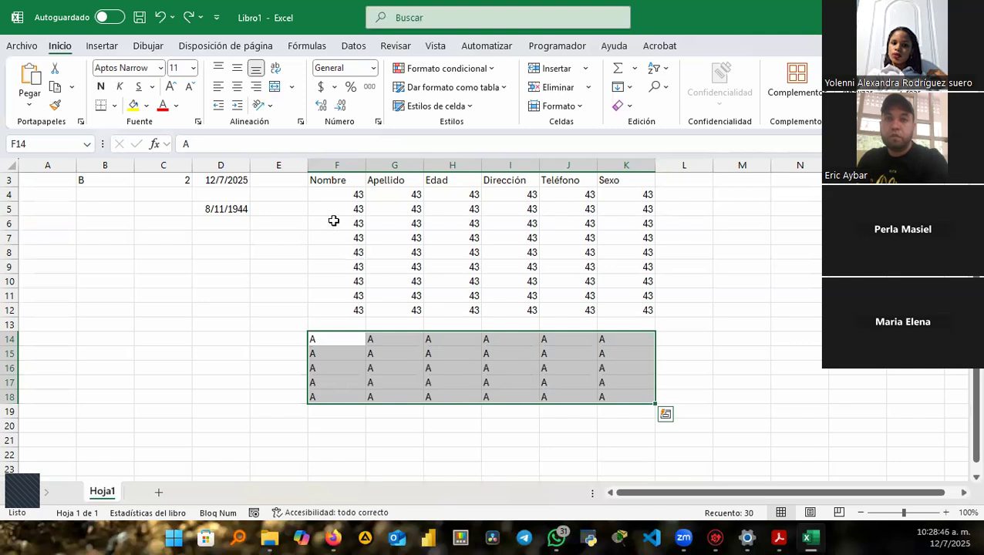
drag(342, 194, 608, 281)
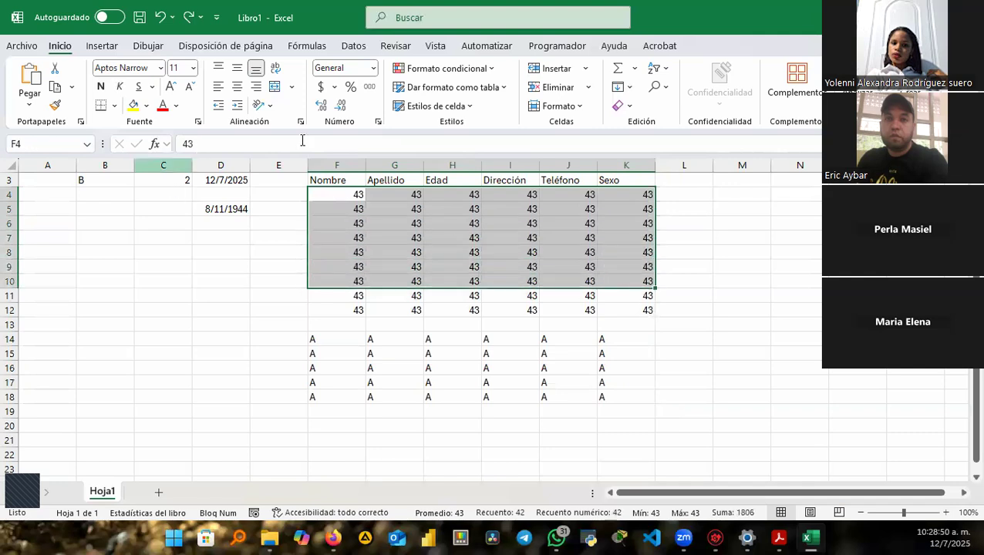
Insert a blank column at E so the table shifts right to column G.
click(272, 164)
key(ctrl+plus)
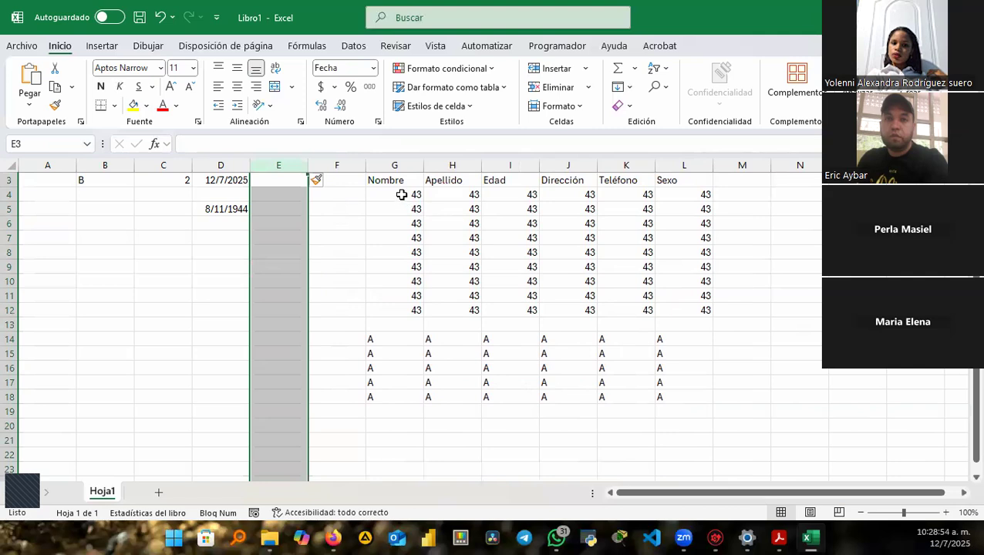
click(401, 195)
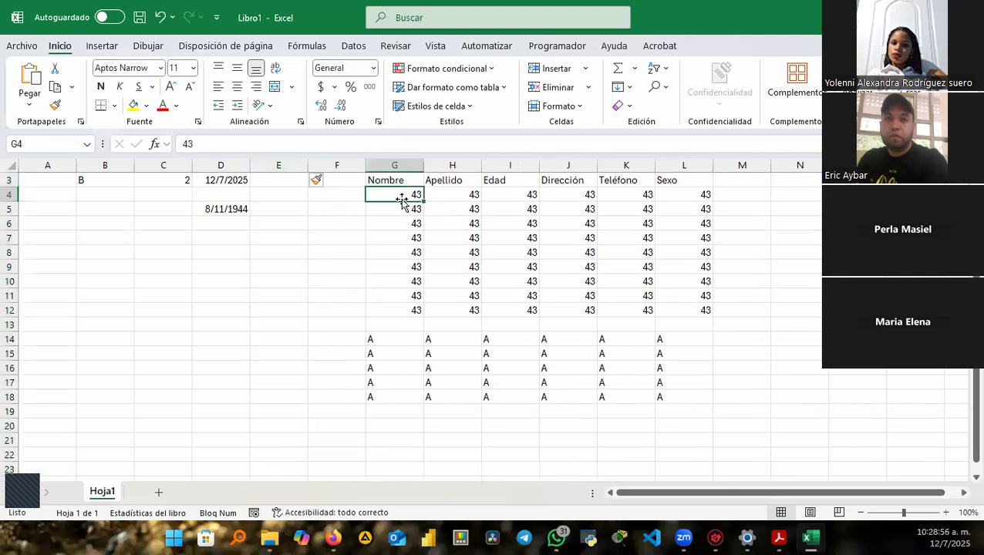
key(ctrl+a)
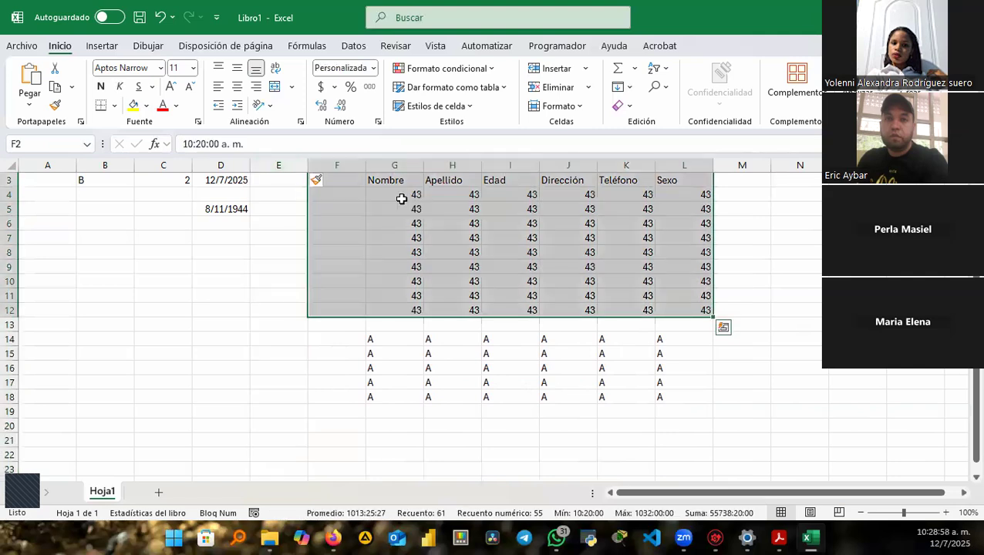
scroll(518, 246, up, 1)
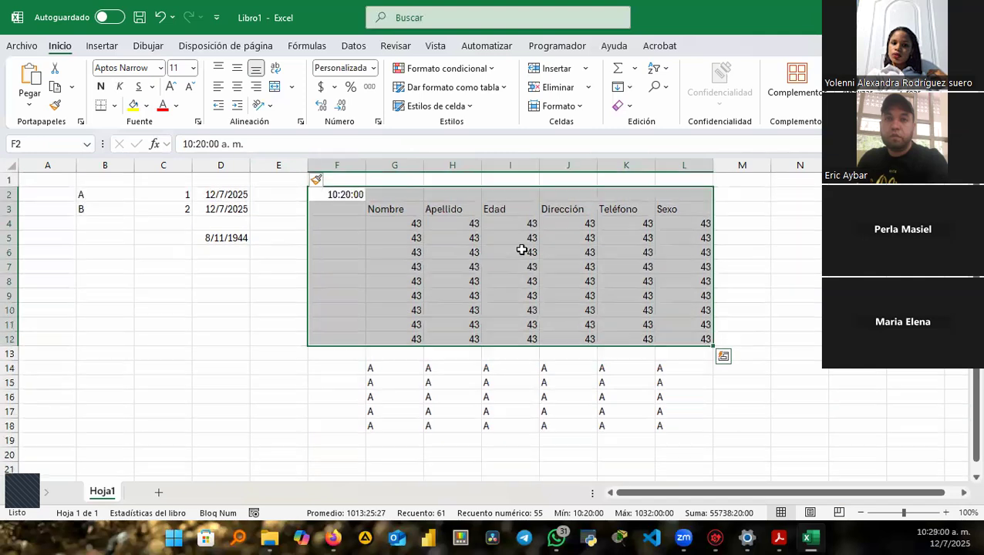
Clear the 10:20:00 time from F2 and select the table starting at Nombre in G3.
click(346, 193)
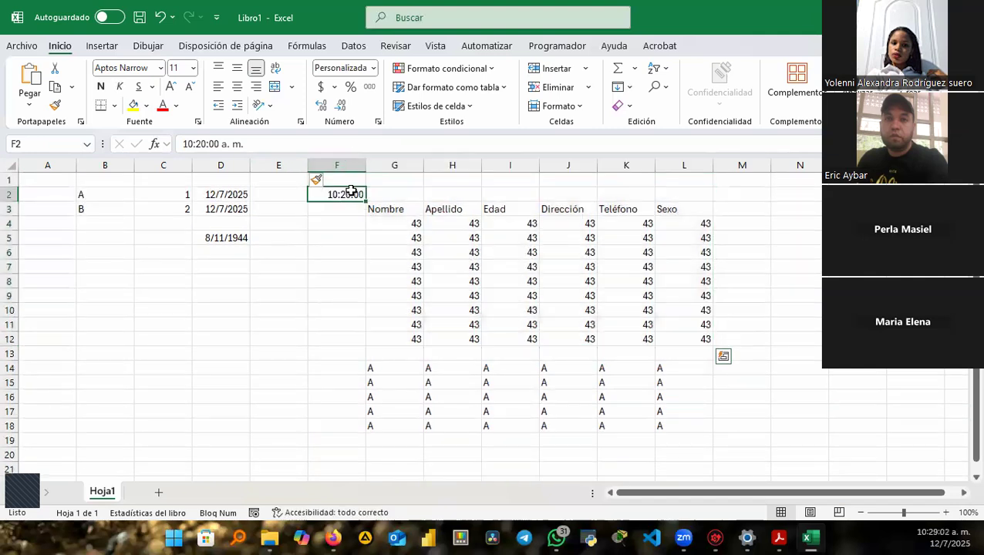
key(Delete)
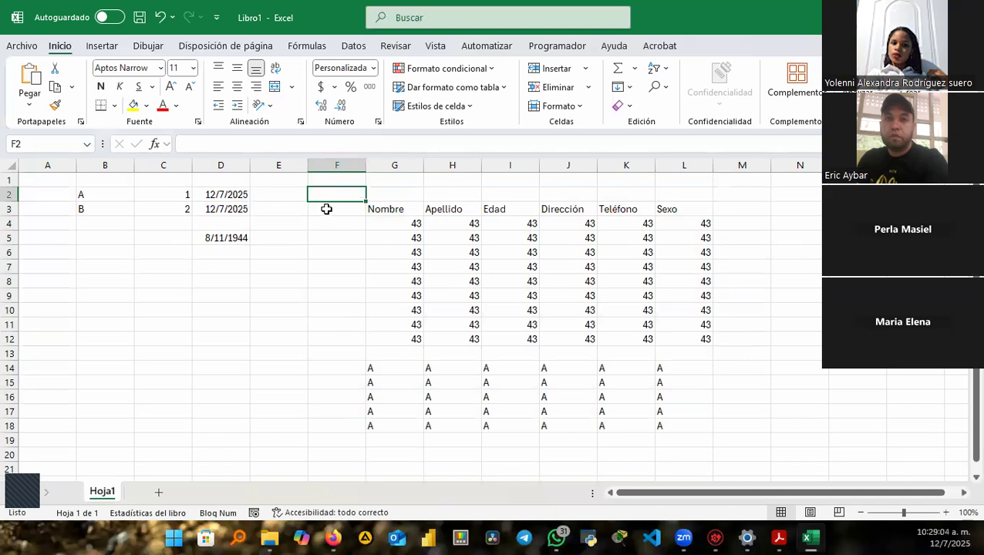
click(325, 209)
click(384, 214)
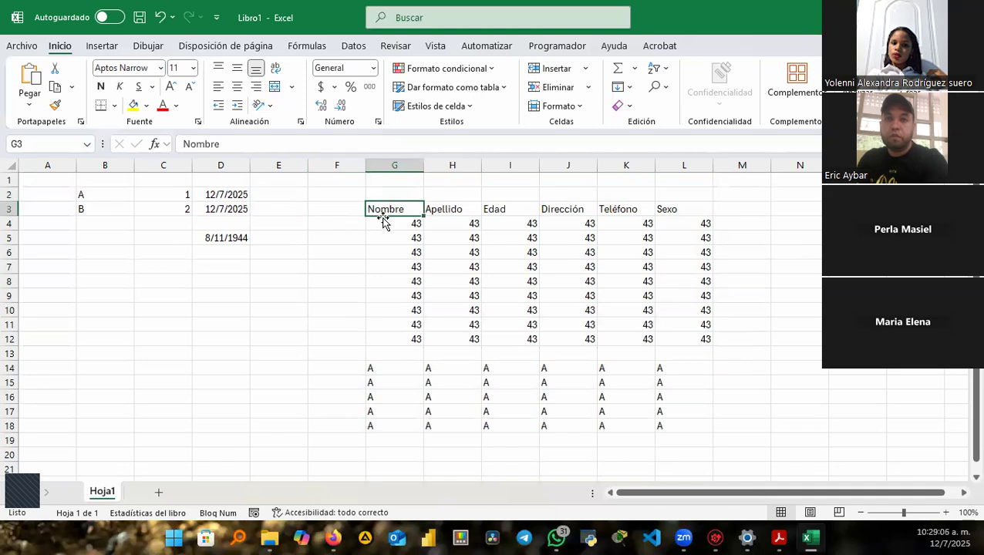
key(ctrl+a)
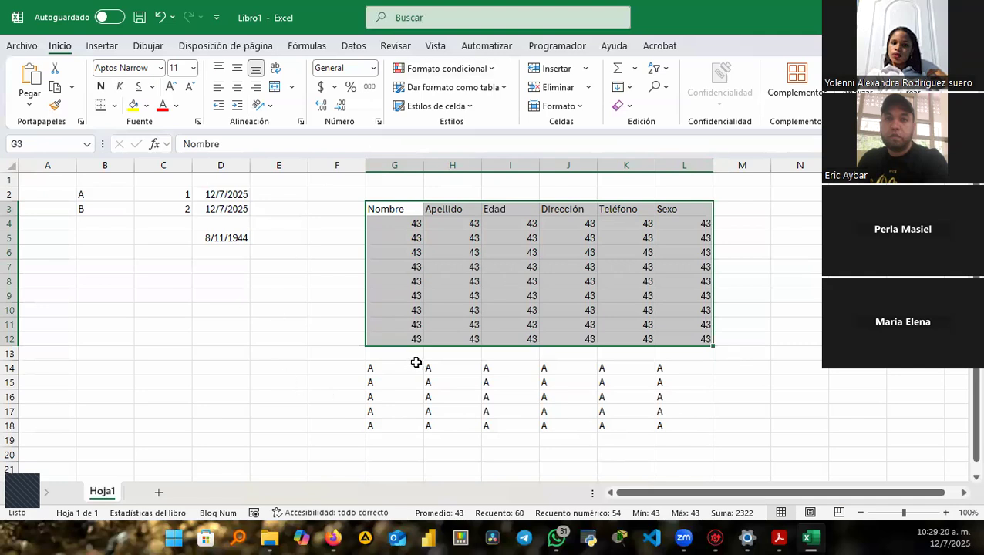
drag(380, 356, 696, 353)
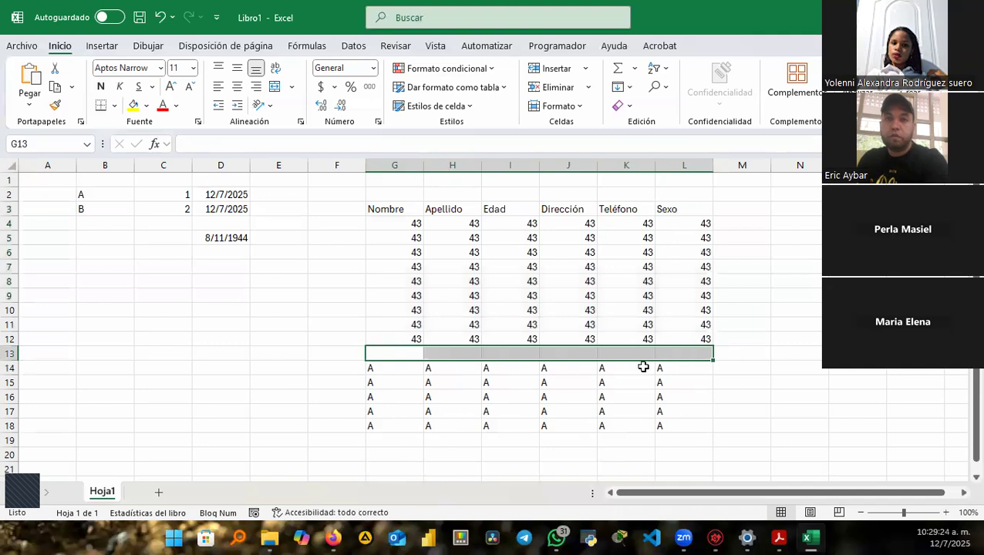
click(385, 212)
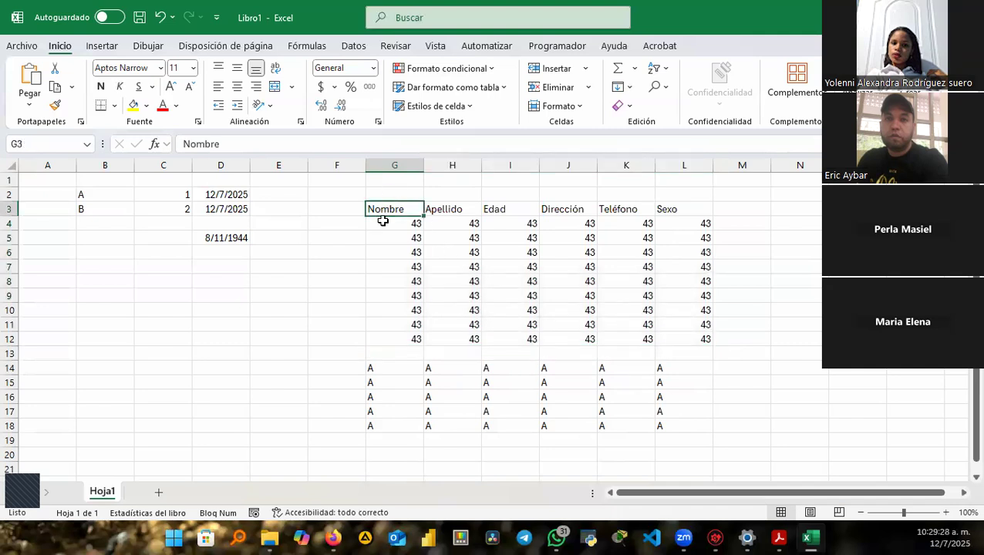
drag(396, 208, 703, 327)
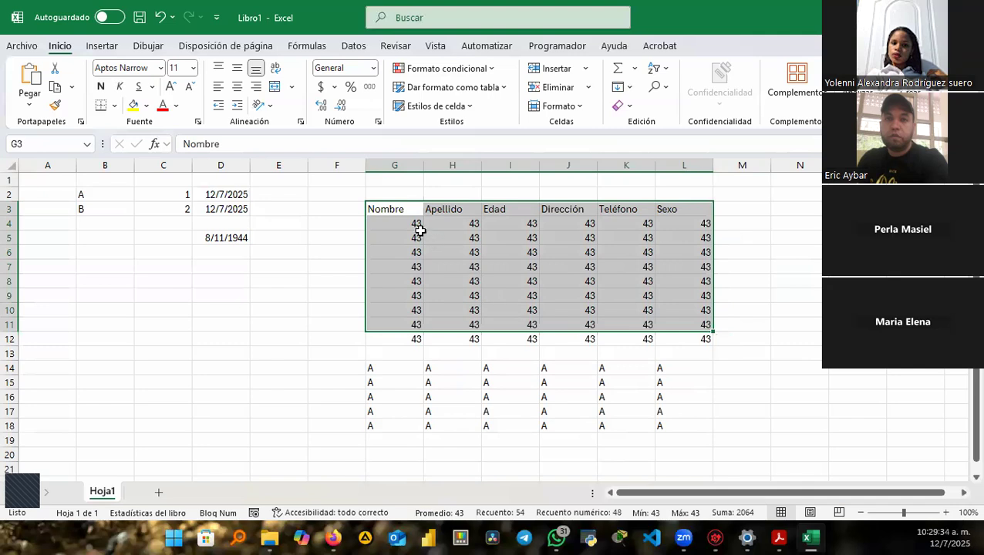
click(385, 206)
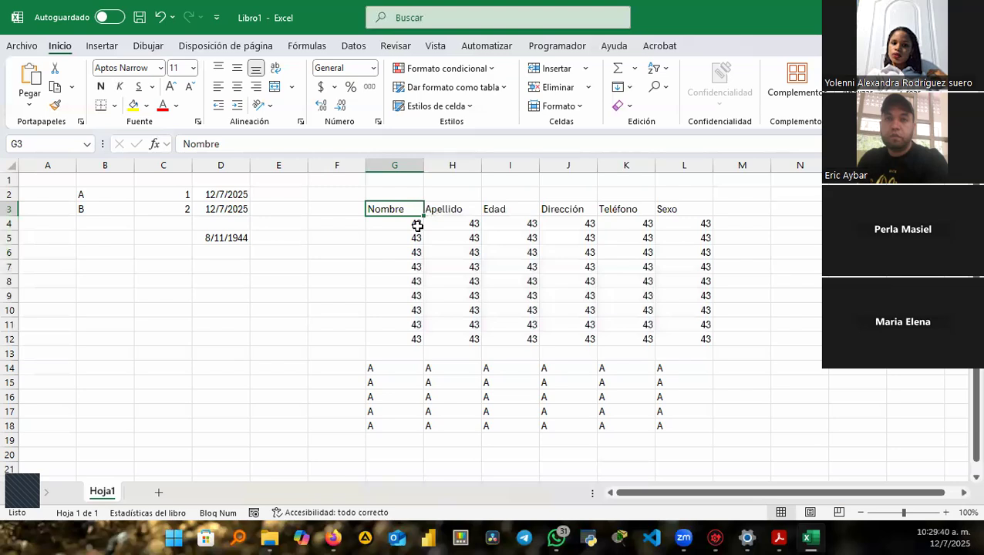
key(ctrl+a)
key(ctrl+q)
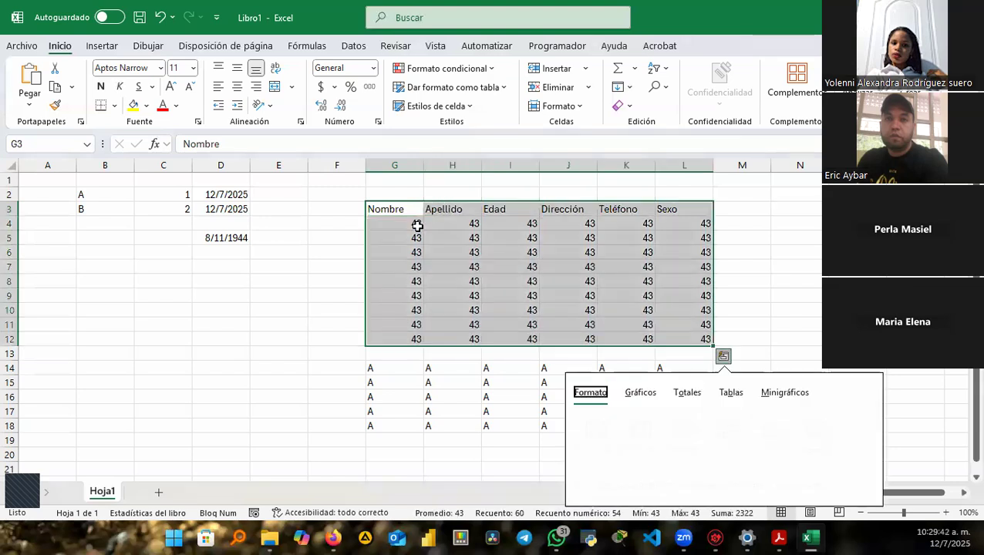
key(Escape)
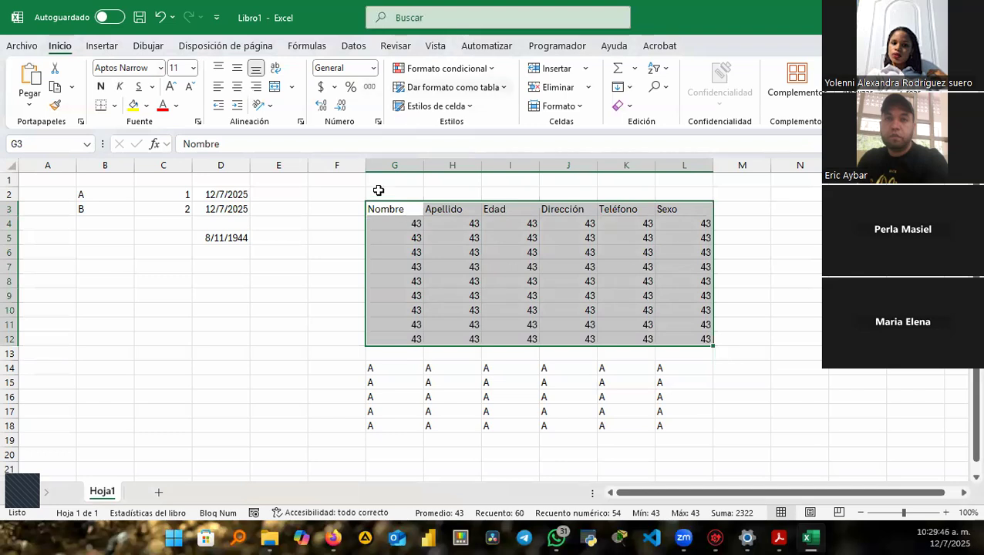
click(390, 213)
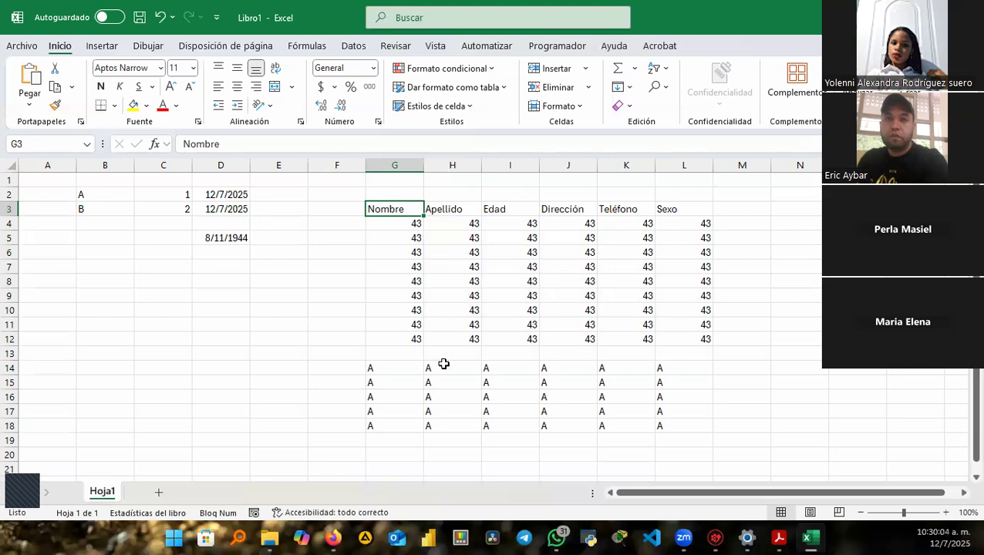
Drag the A block from G14:L18 up one row to G13:L17, then select the whole table.
click(391, 370)
drag(394, 367, 662, 425)
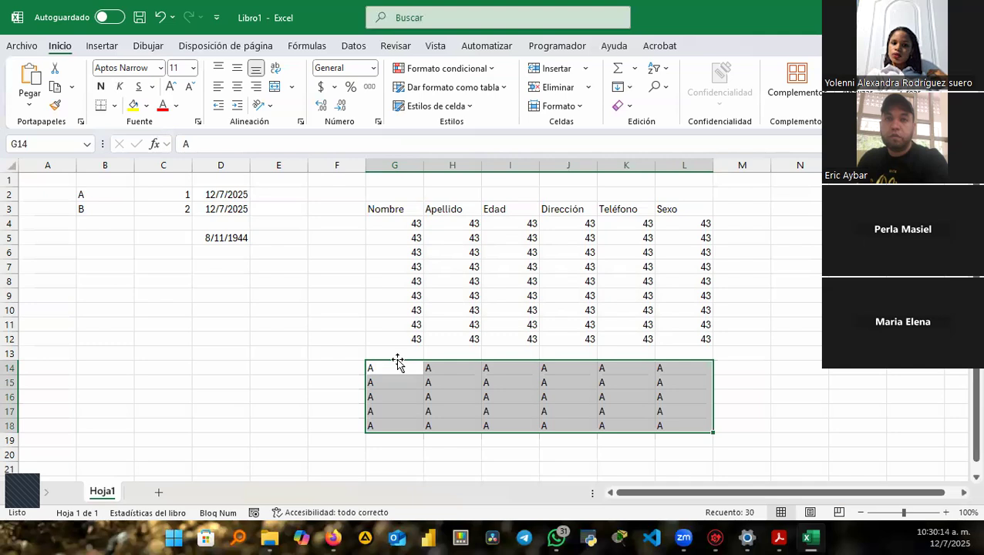
click(395, 352)
click(394, 374)
drag(397, 369, 681, 428)
mouse_move(428, 363)
mouse_down()
mouse_move(415, 367)
mouse_move(436, 357)
mouse_move(417, 359)
mouse_up()
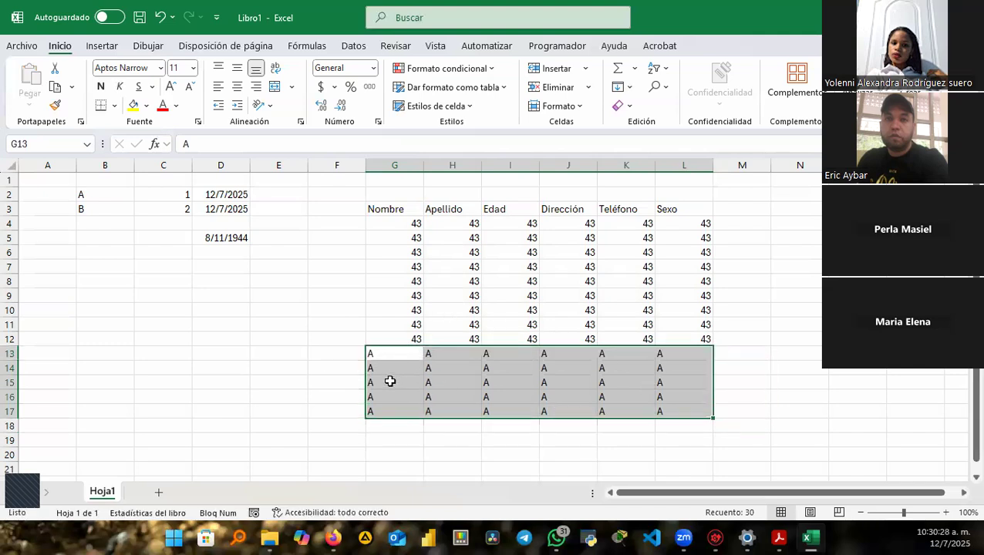
click(401, 210)
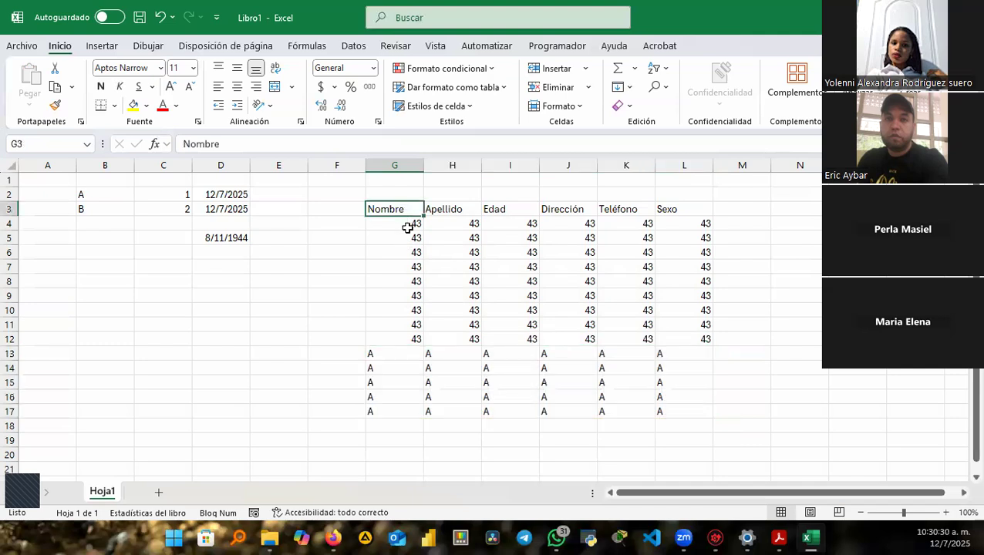
key(ctrl+a)
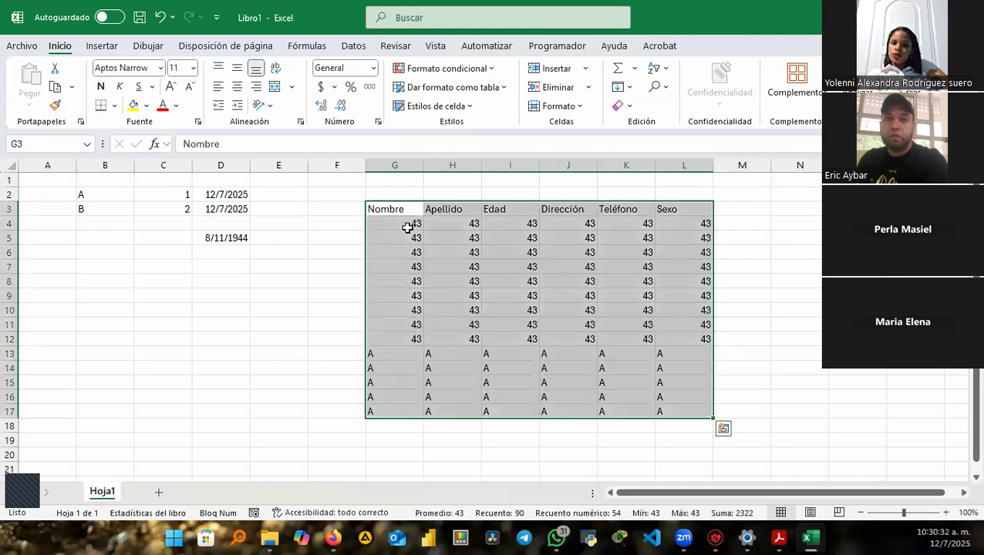
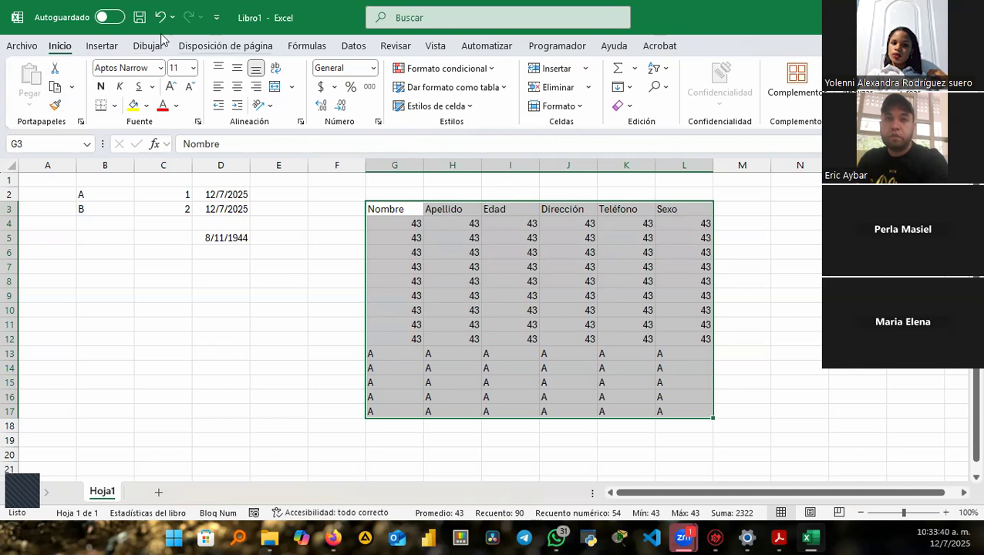
Glance at the Insertar ribbon tab, return to Inicio, and select cell E2.
click(100, 46)
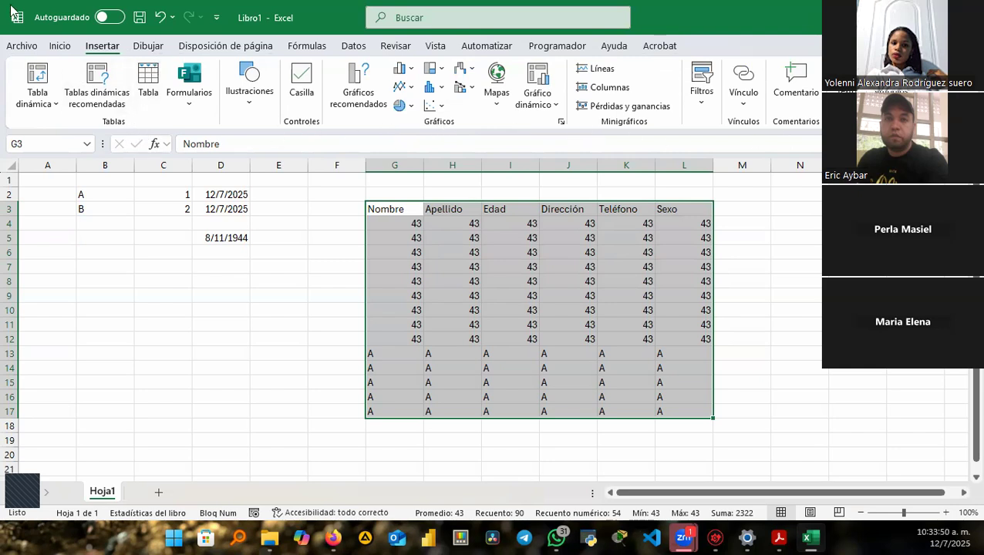
click(59, 46)
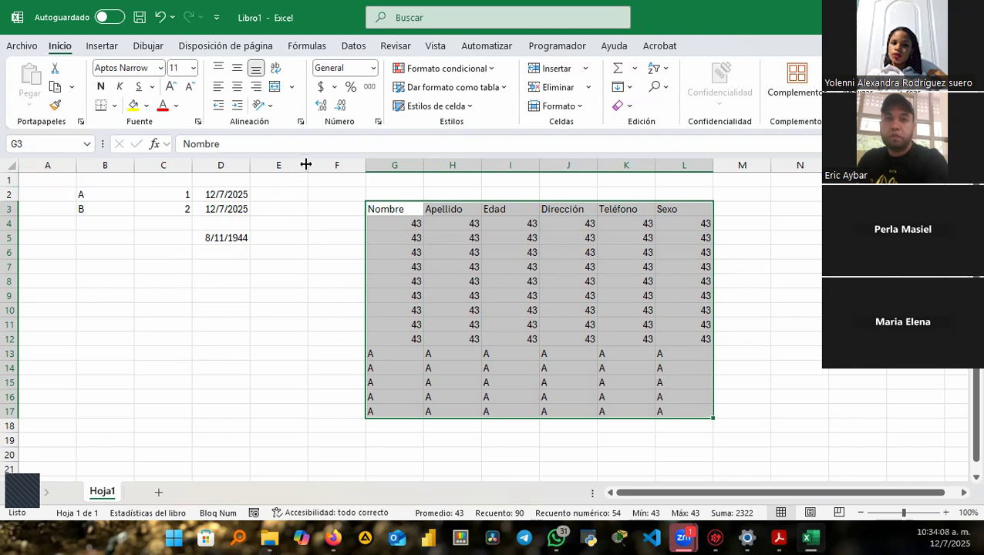
click(295, 198)
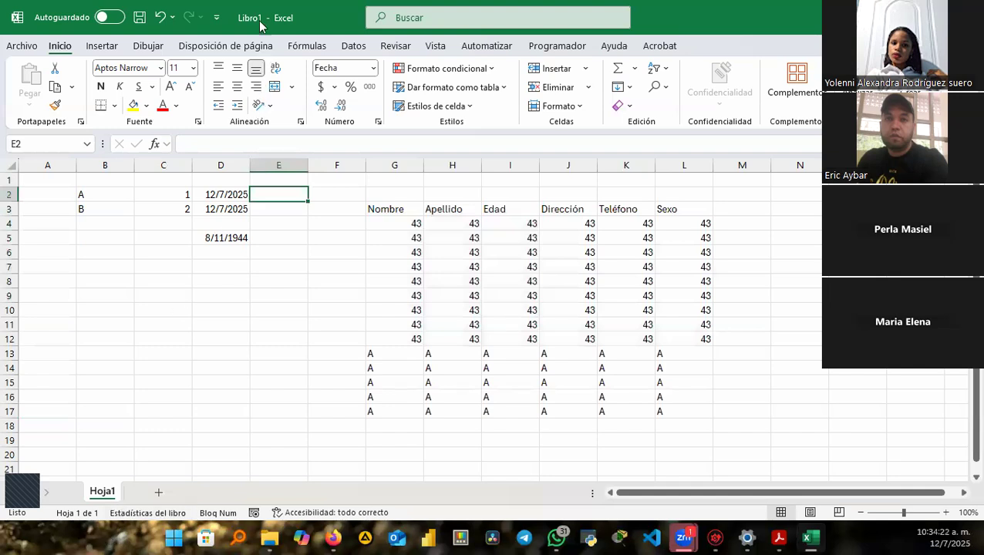
Rename the Hoja1 sheet to Prueba, then reopen Cambiar nombre and leave it unchanged.
double_click(103, 494)
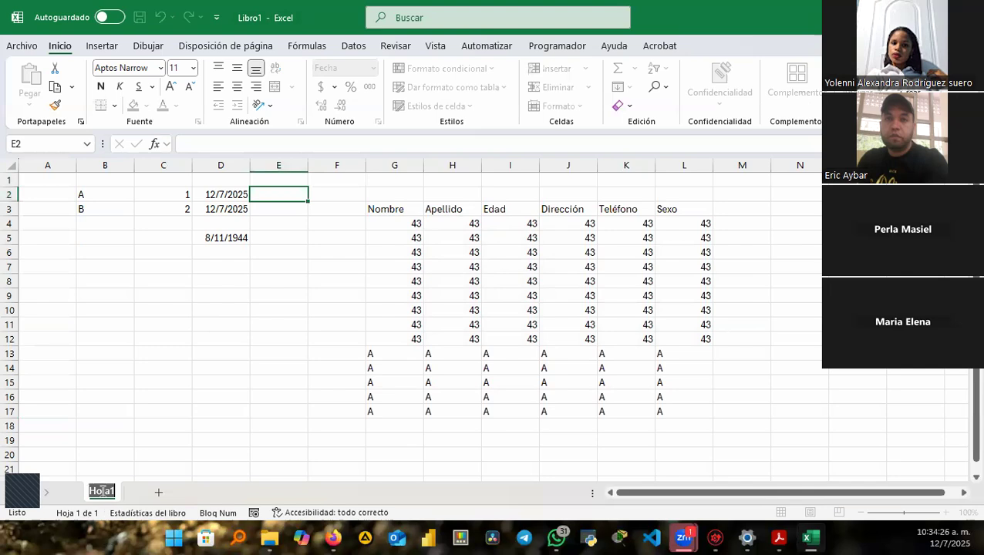
text(Prueba)
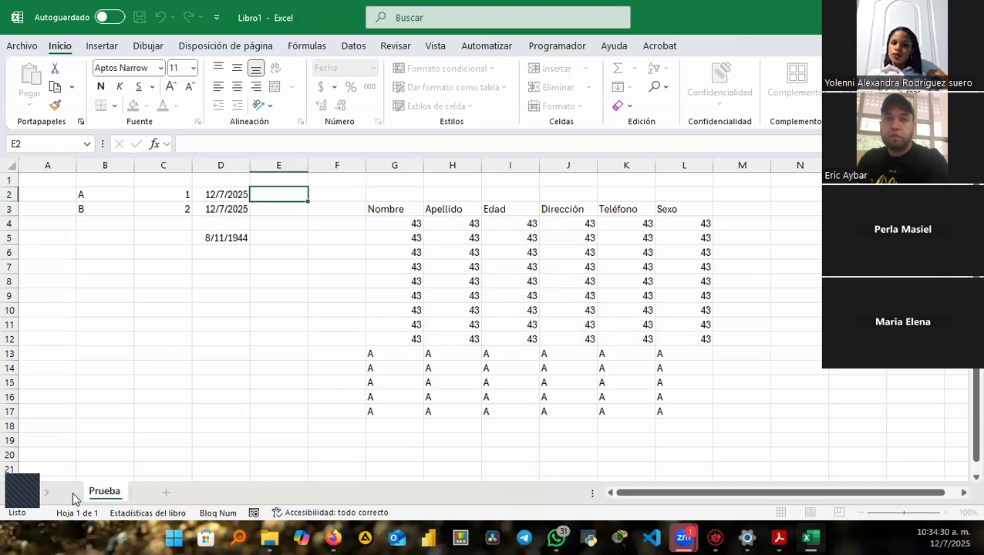
key(Return)
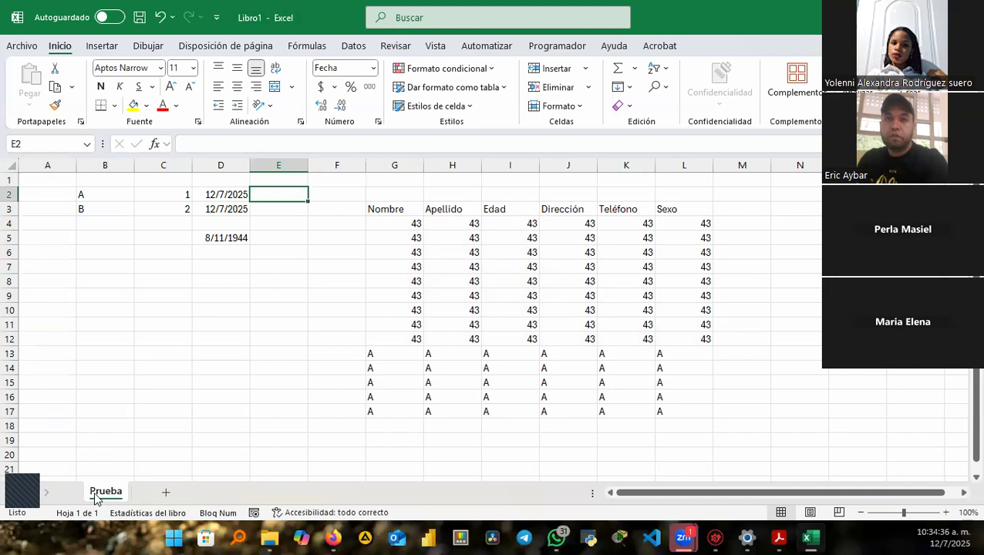
right_click(93, 496)
click(91, 495)
right_click(88, 493)
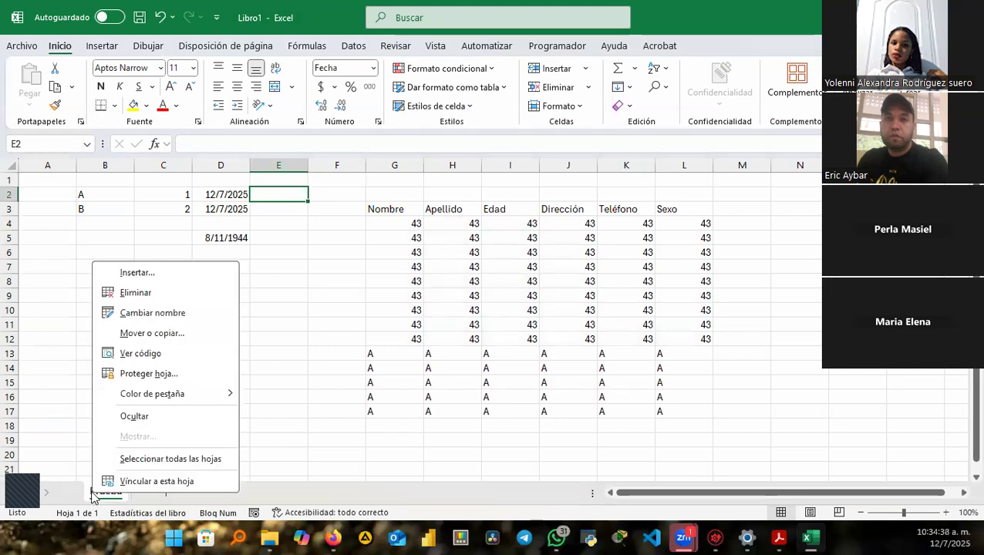
click(145, 312)
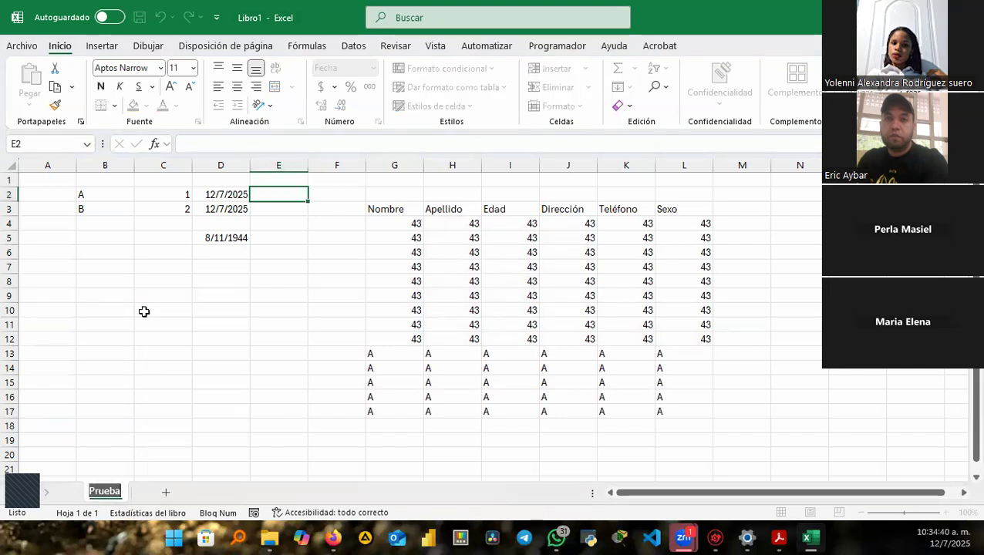
click(128, 427)
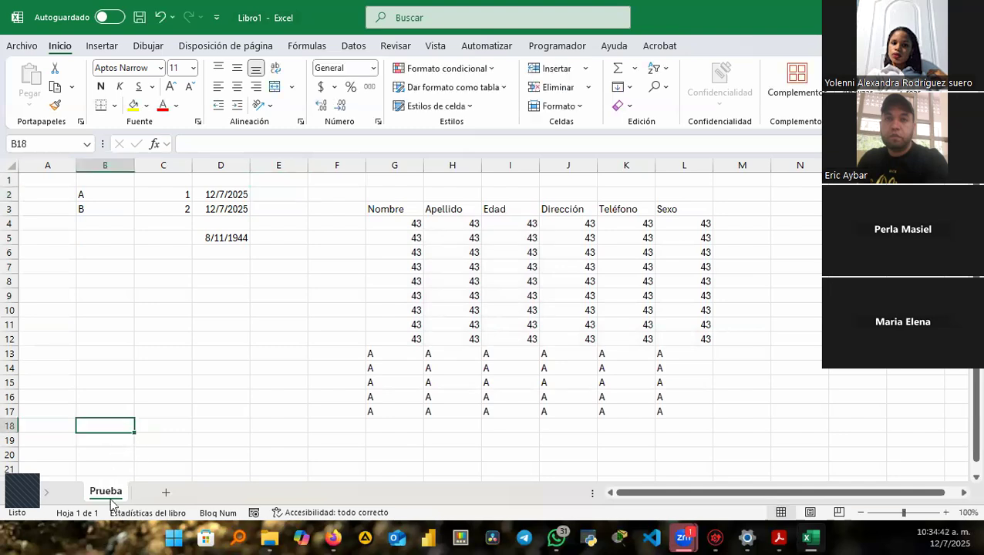
Colour the Prueba tab light blue (Énfasis 1, Claro 40%) and add new sheet Hoja2 after it.
right_click(108, 498)
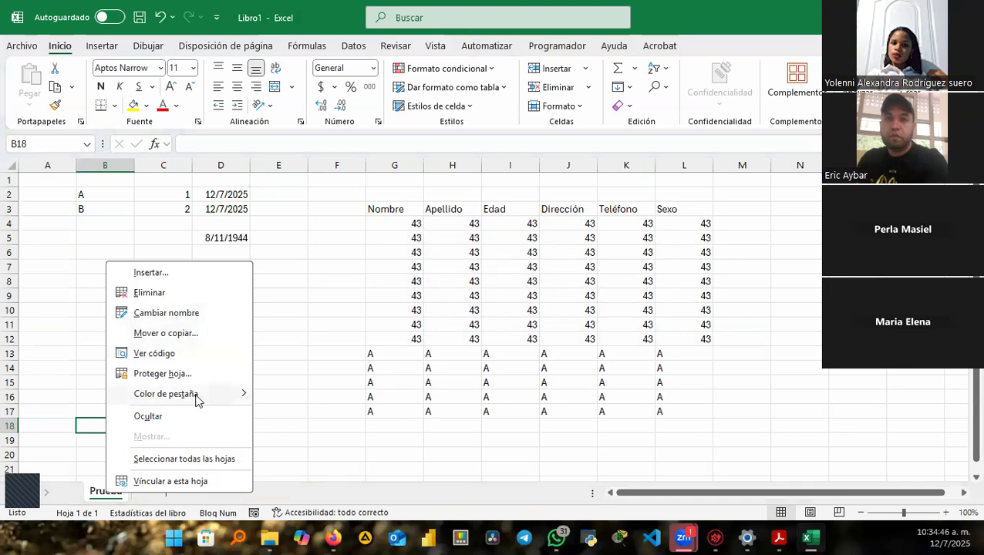
mouse_move(197, 394)
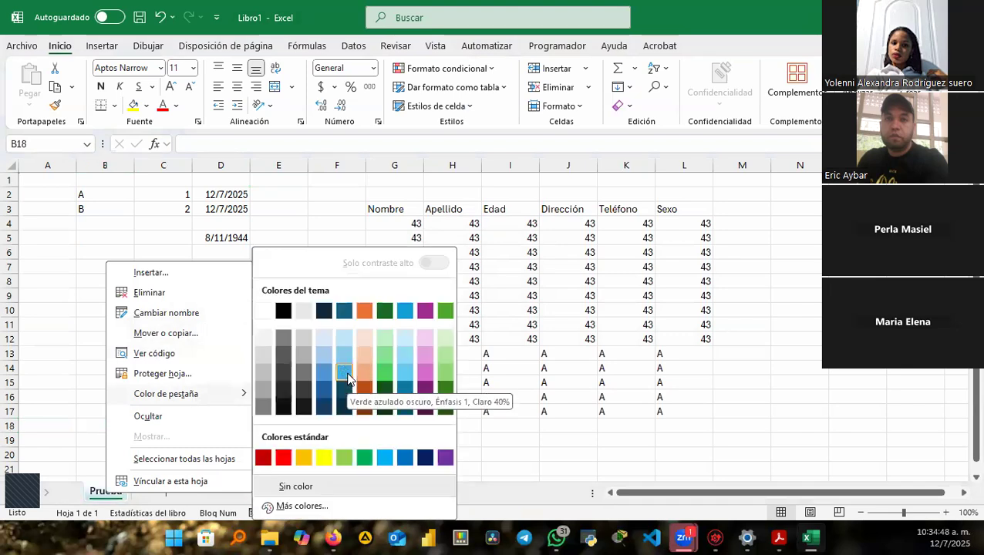
click(344, 370)
click(165, 491)
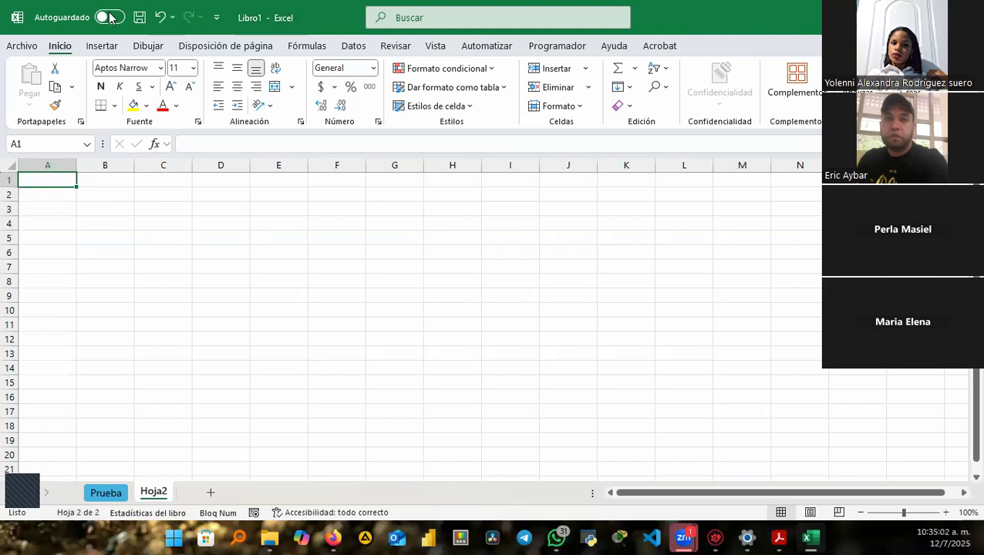
Visit the Archivo page twice, select E5 on Hoja2, and create blank workbook Libro2 with Ctrl+N.
click(22, 46)
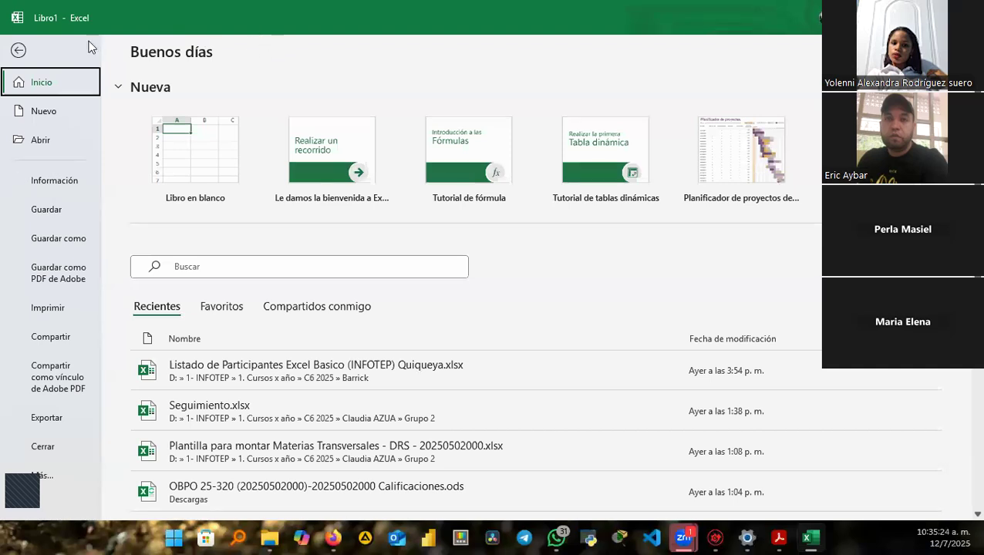
click(18, 52)
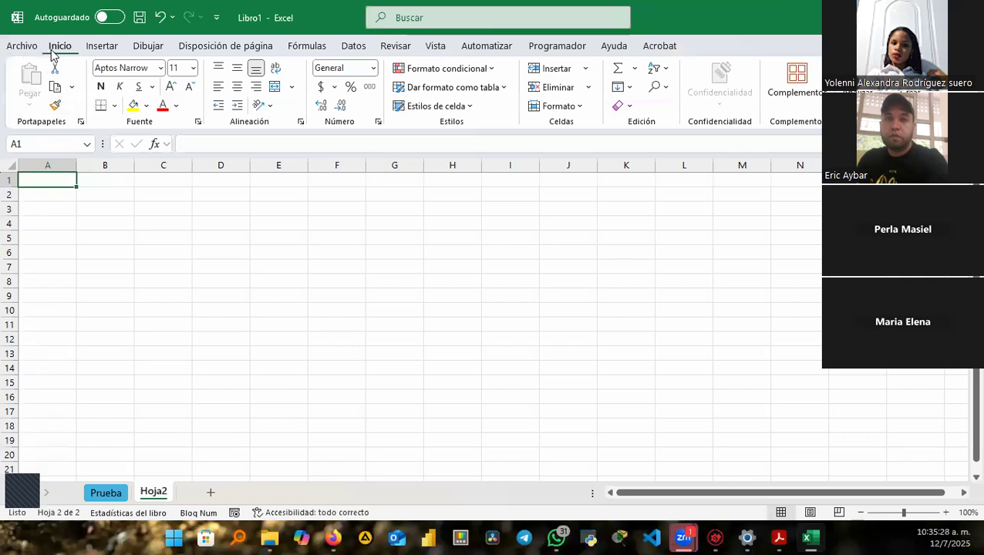
click(32, 48)
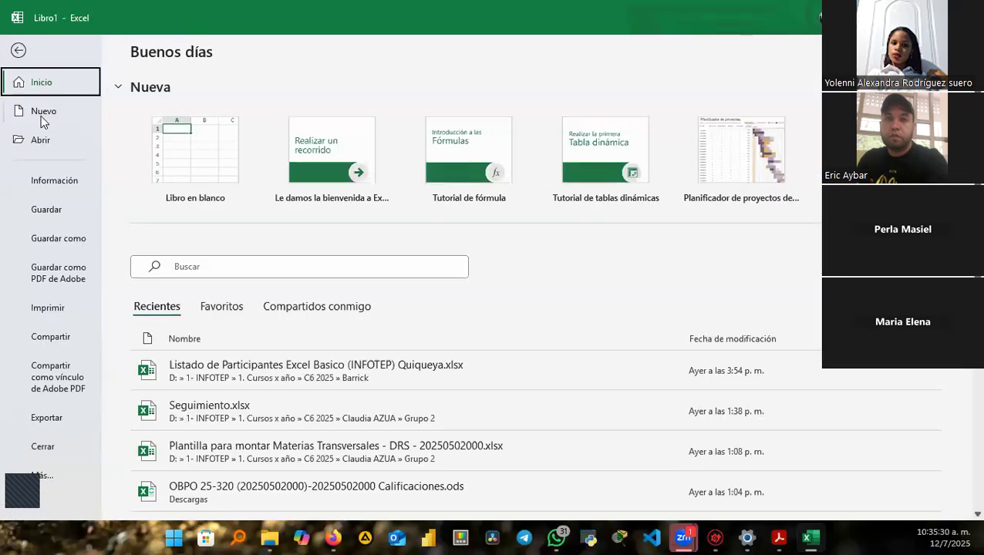
click(18, 50)
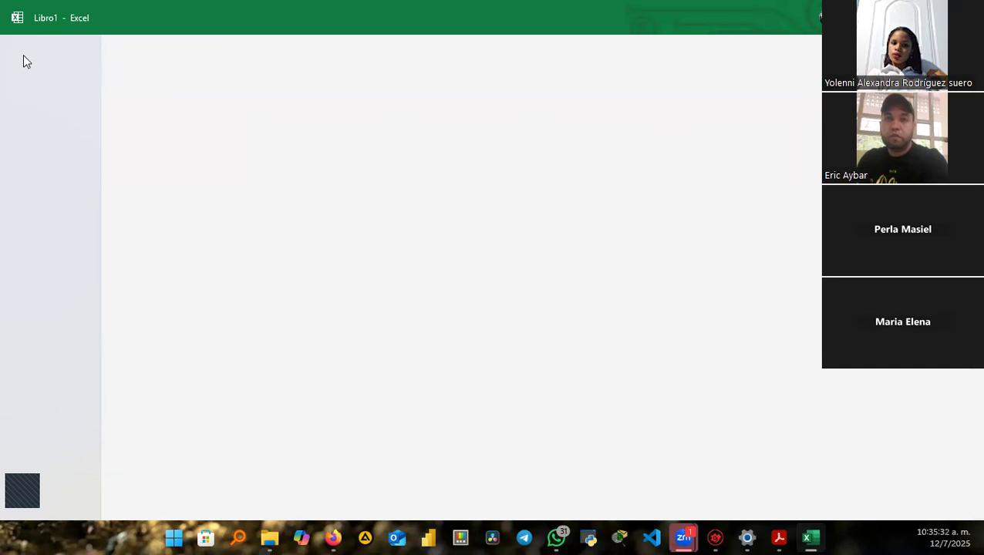
click(290, 238)
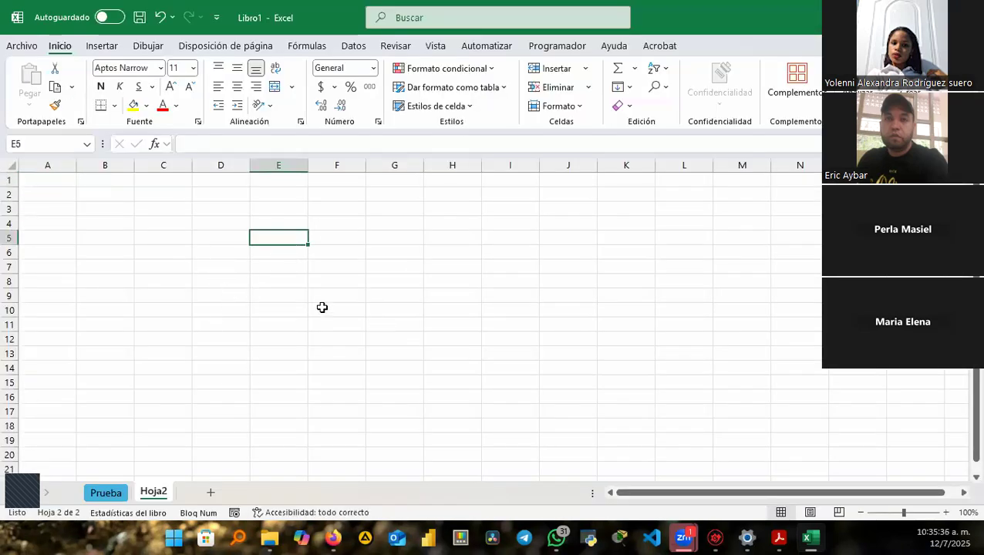
key(ctrl+n)
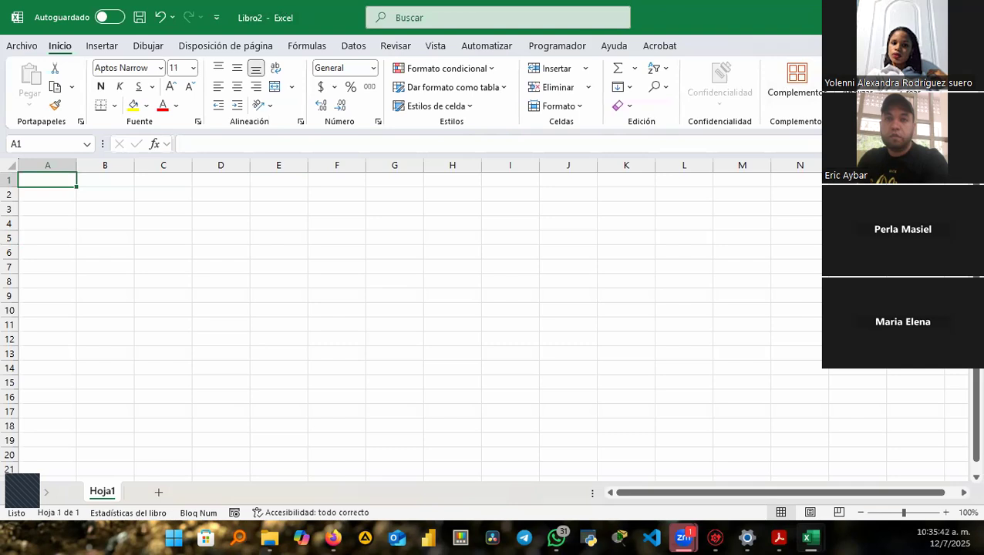
Minimize Libro2, bring it back from the taskbar, then minimize it again to show Libro1.
click(966, 17)
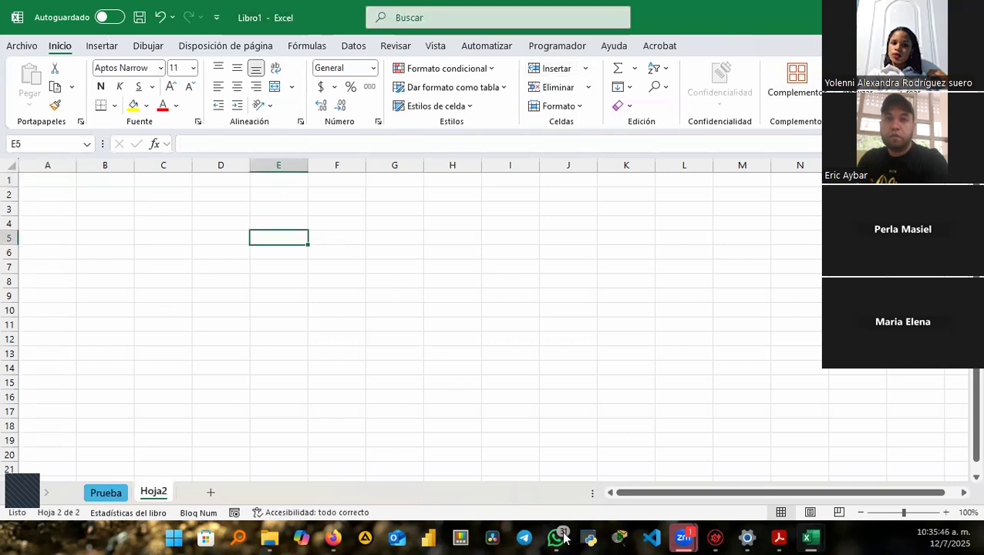
click(808, 538)
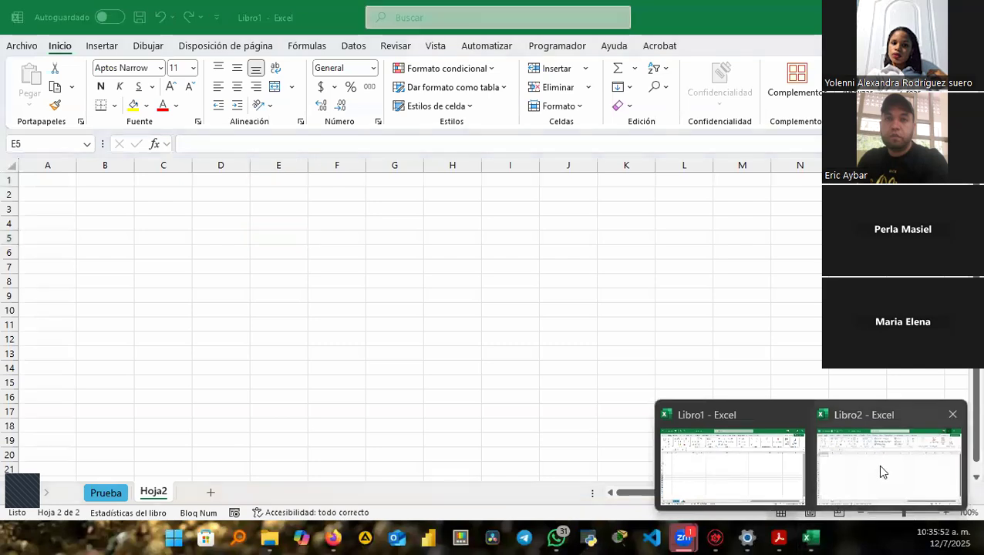
click(882, 472)
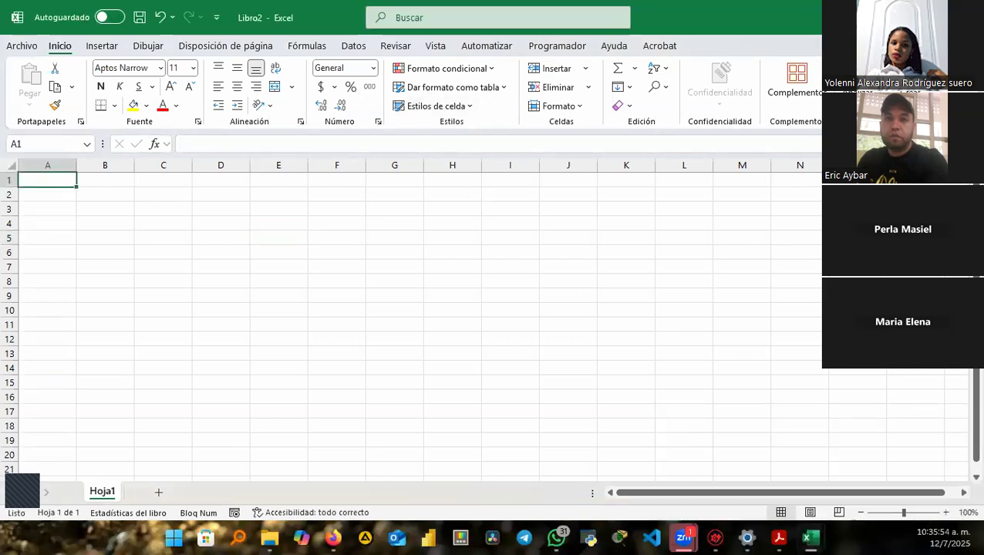
click(966, 17)
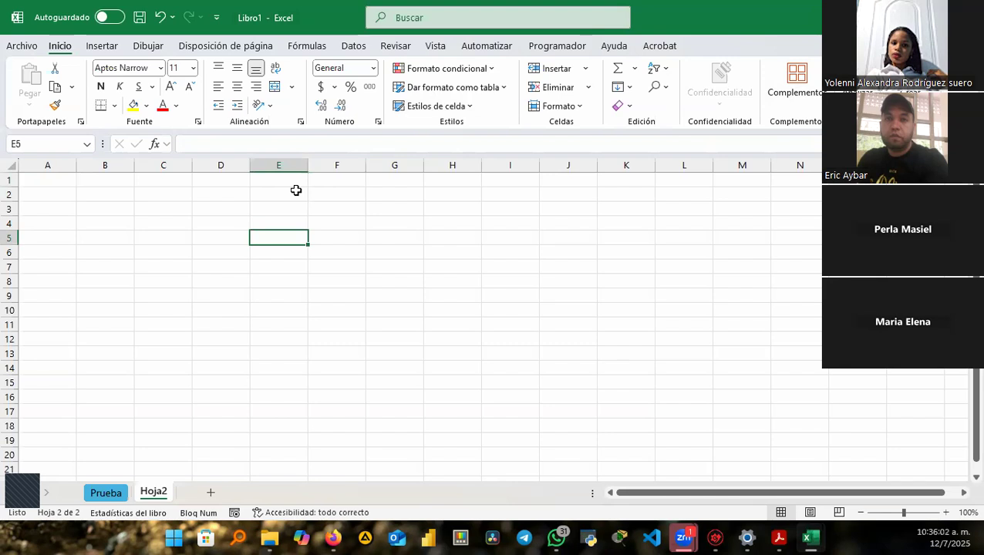
Create several more blank workbooks with Ctrl+N, then close extras with Ctrl+W to return to Libro1.
key(ctrl+n)
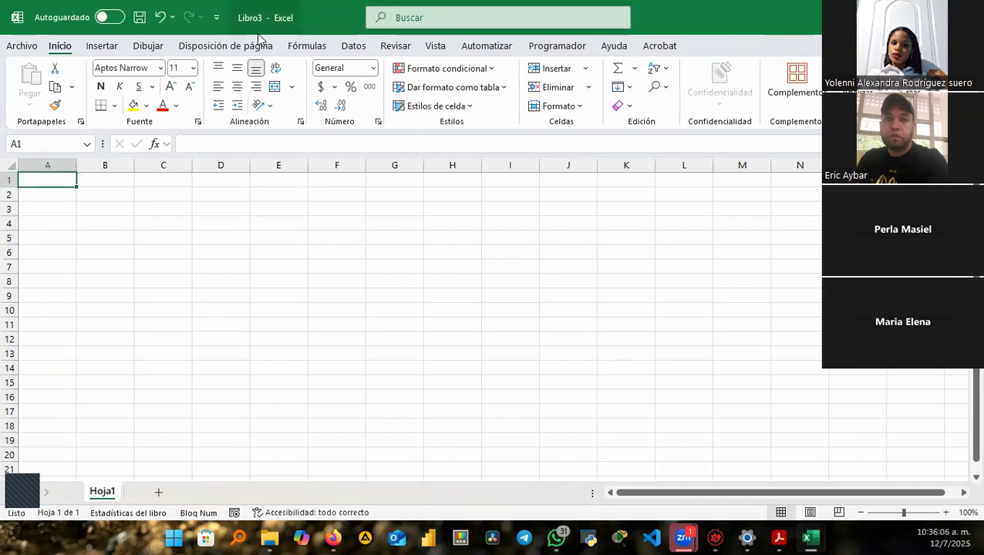
key(ctrl+n)
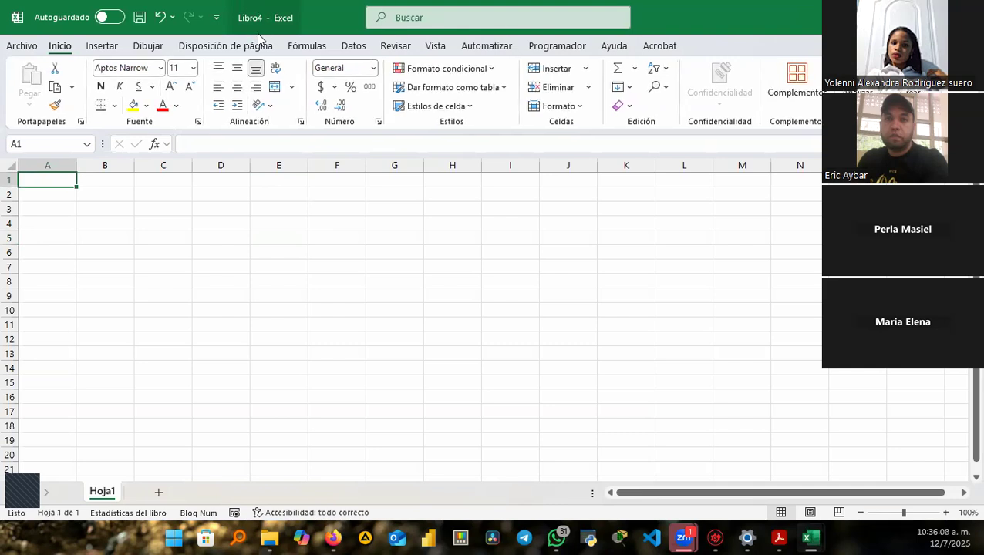
key(ctrl+n)
key(ctrl+n)
key(ctrl+w)
key(ctrl+w)
key(ctrl+w)
key(ctrl+w)
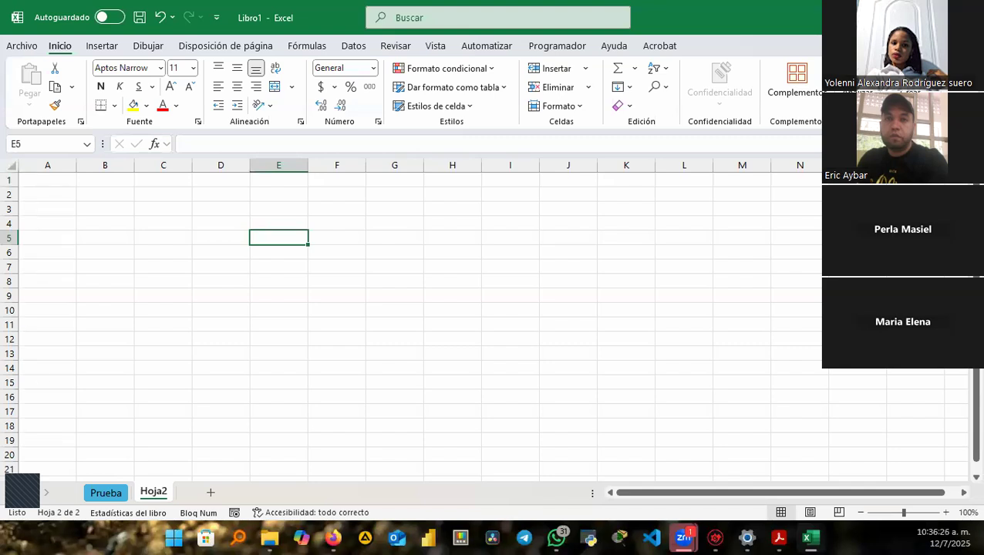
click(272, 210)
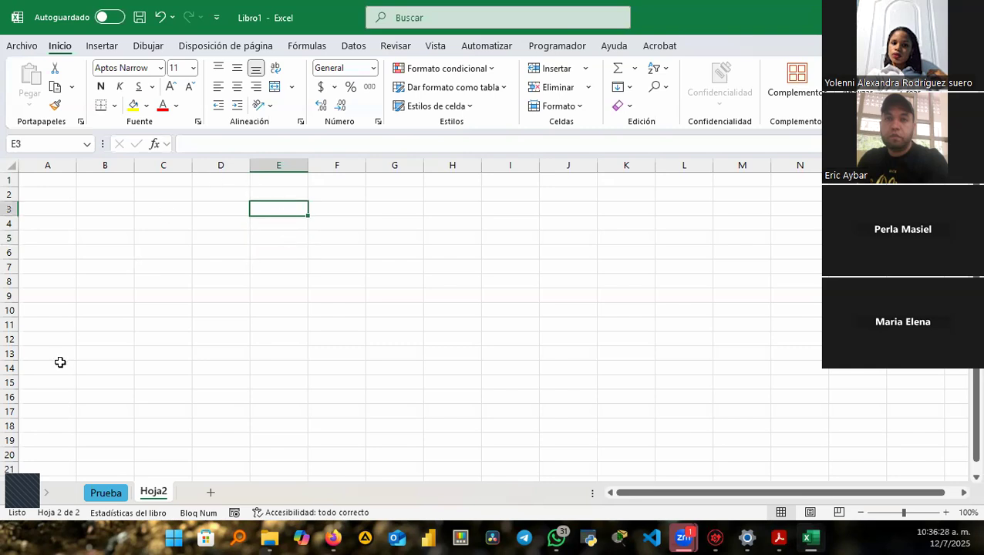
key(Down)
key(Down)
key(Down)
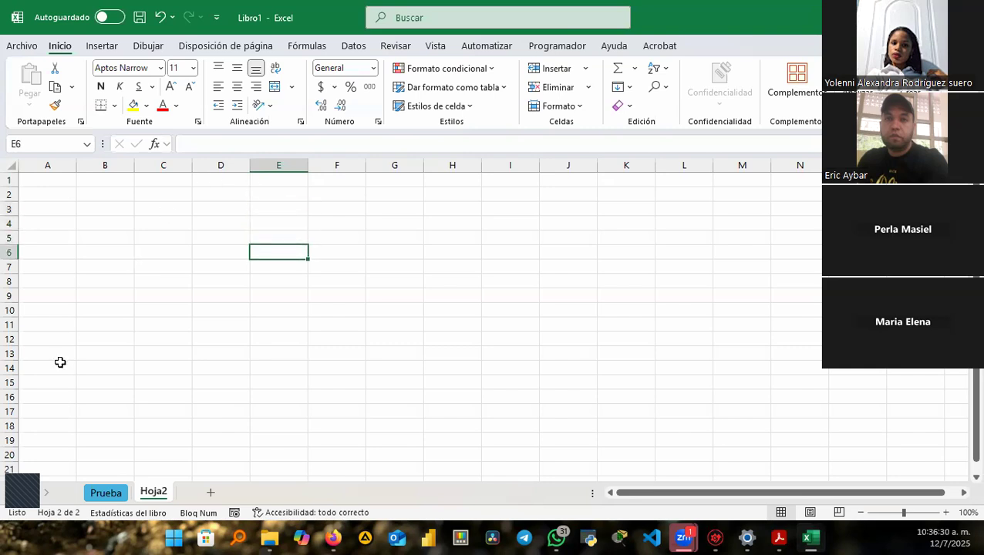
key(Up)
key(Up)
key(Up)
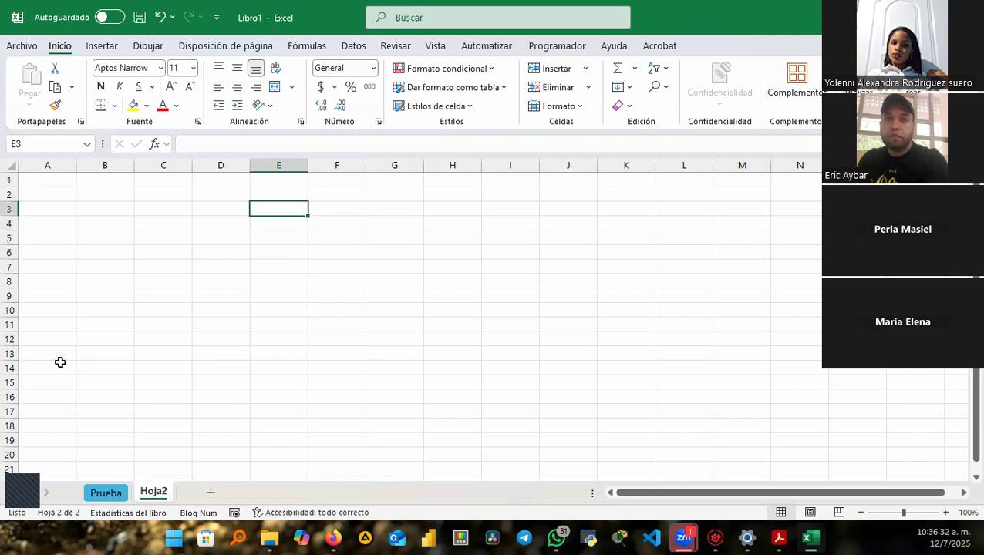
key(Down)
key(Down)
key(Down)
key(Down)
key(Down)
key(Down)
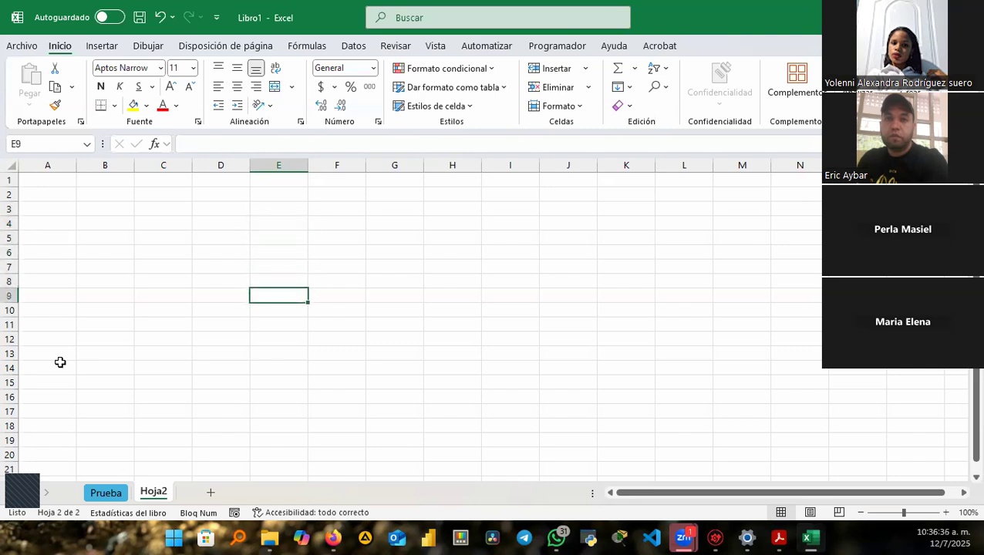
key(Up)
key(Up)
key(Up)
key(Up)
key(Up)
key(Up)
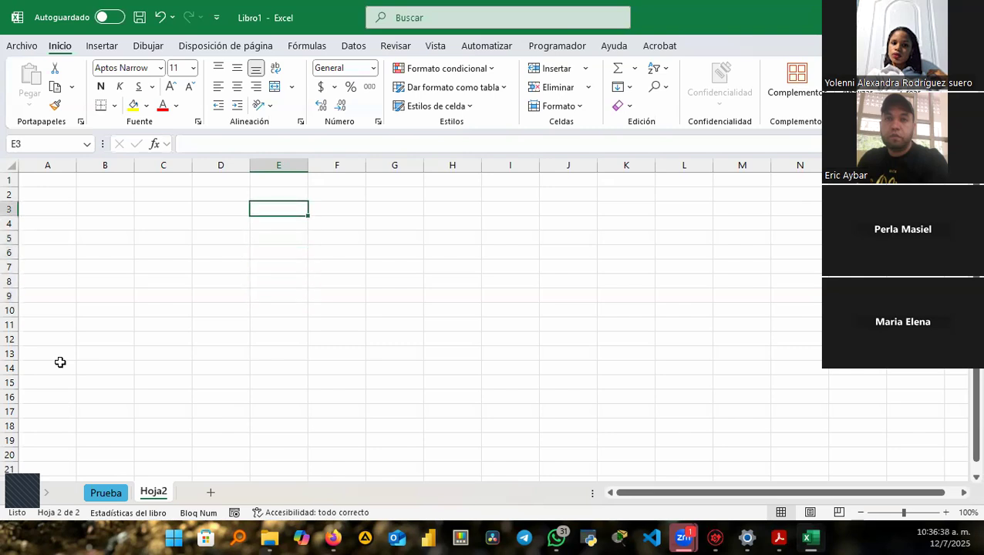
key(Right)
key(Right)
key(Right)
key(Left)
key(Left)
key(Left)
key(Left)
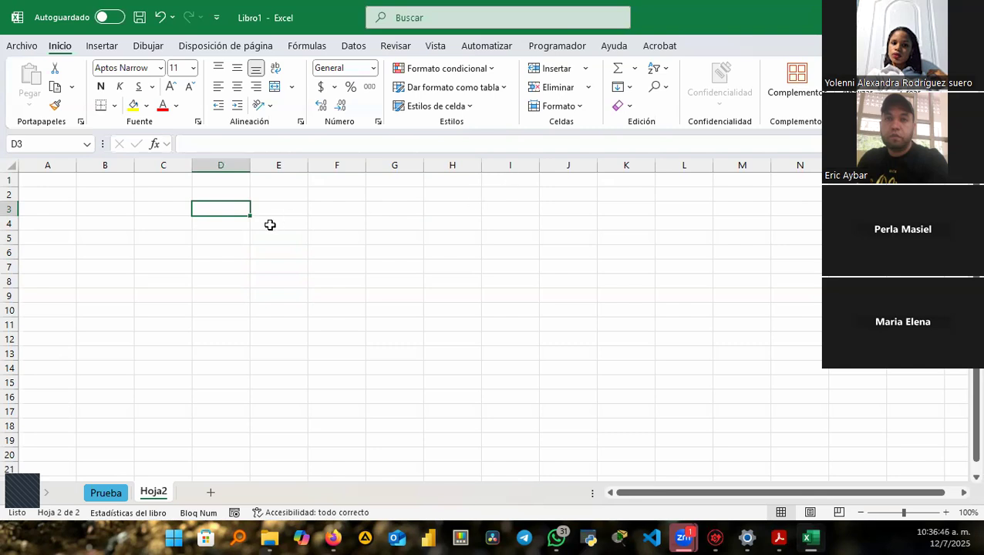
Set column D's width to 21 and drag column E narrow to a 2.43-wide strip.
click(237, 163)
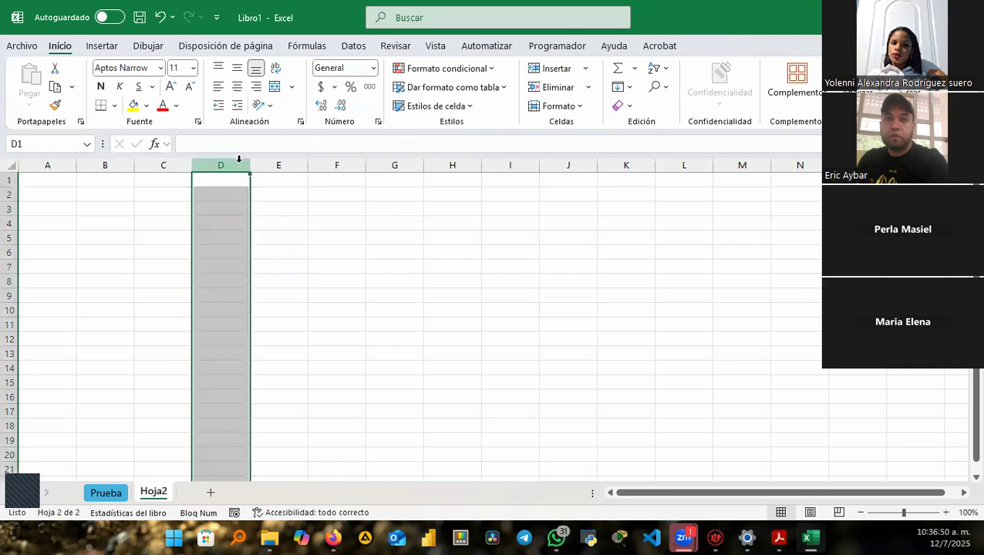
right_click(239, 160)
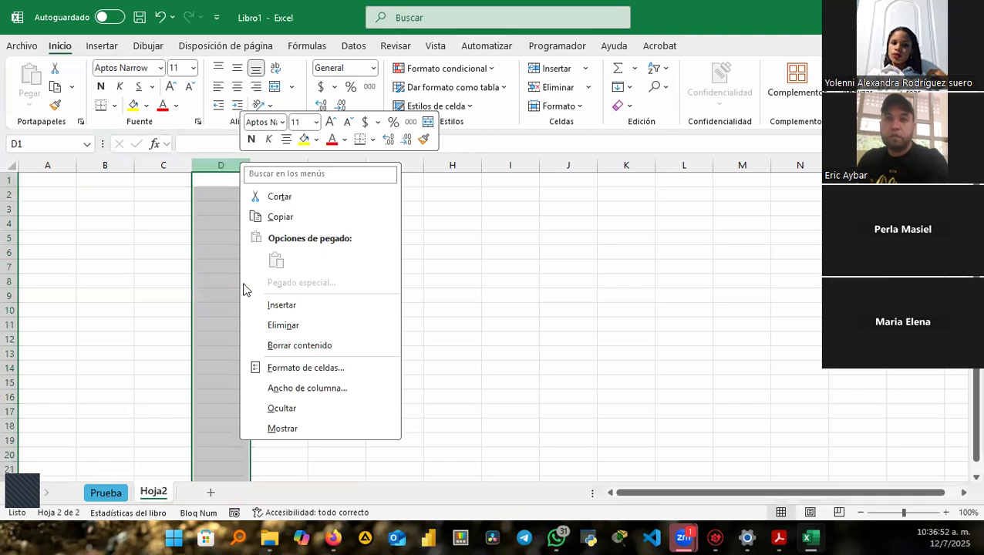
click(313, 392)
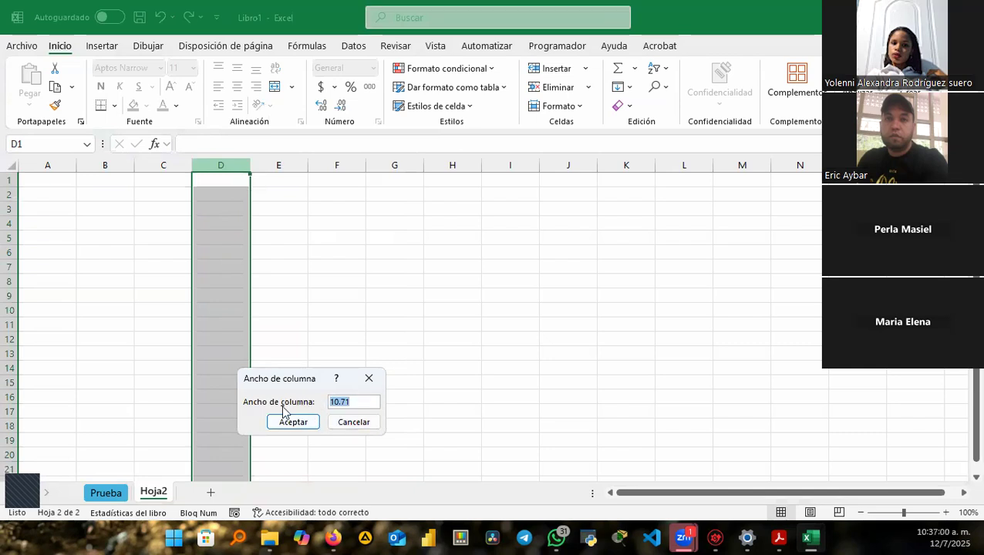
text(21)
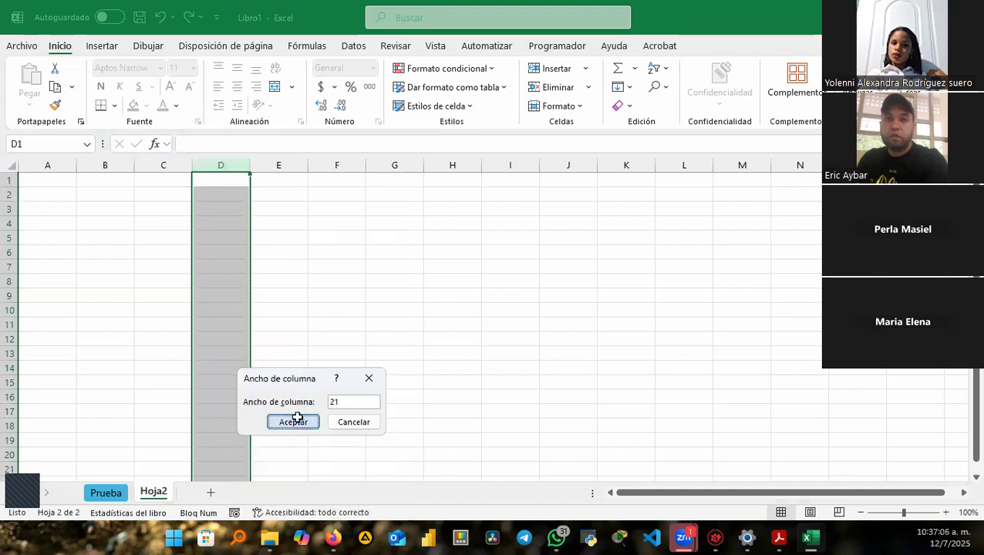
click(299, 420)
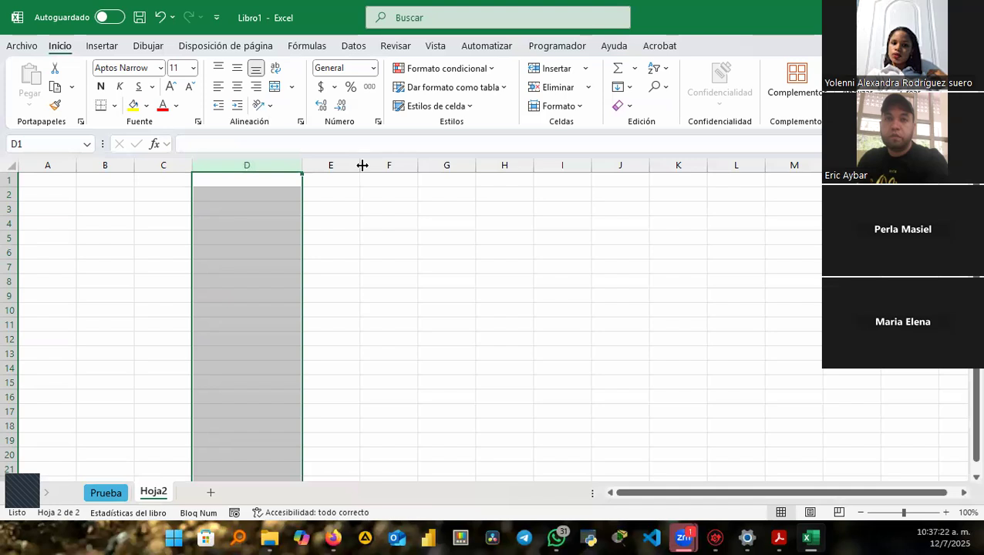
drag(362, 165, 314, 165)
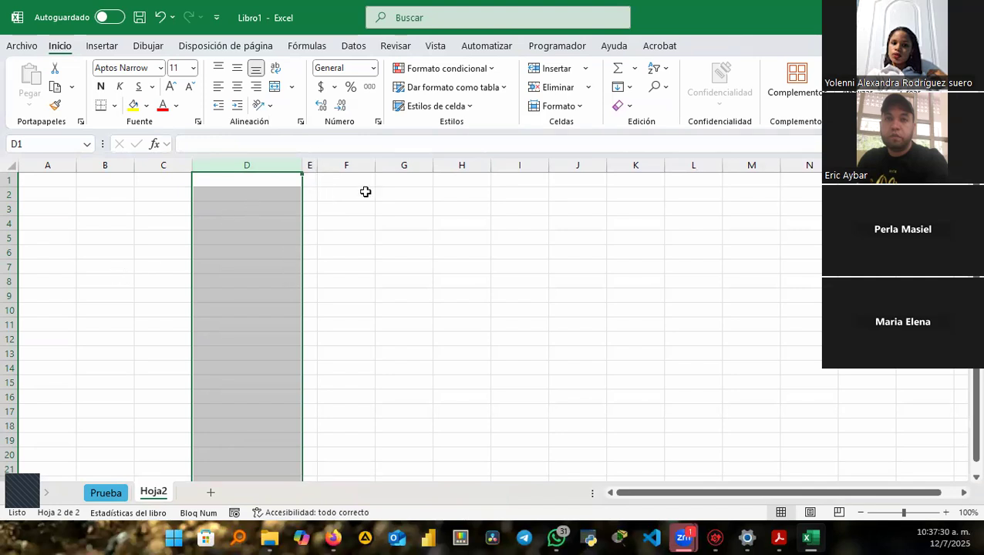
Enter a person's full name in F1, auto-fit column F, then narrow it back.
click(332, 181)
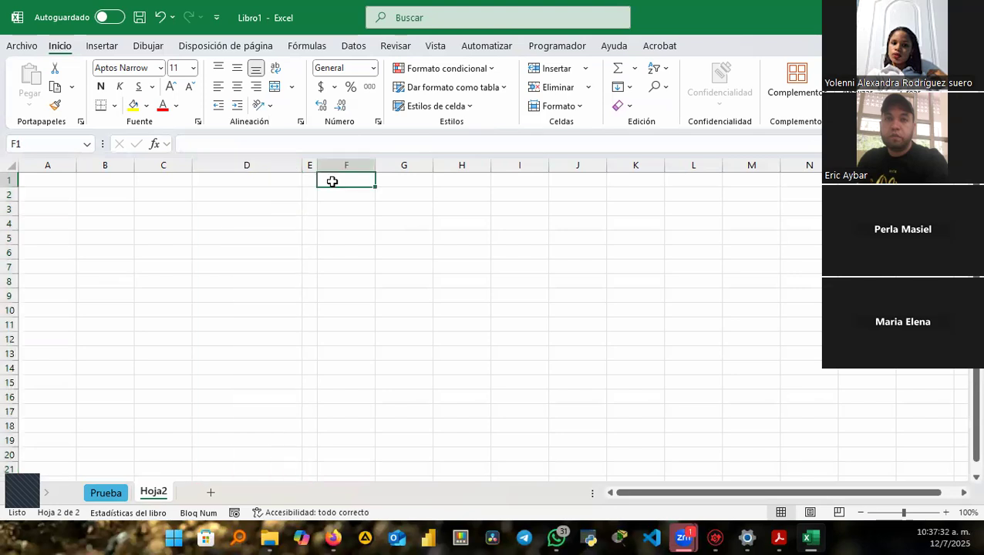
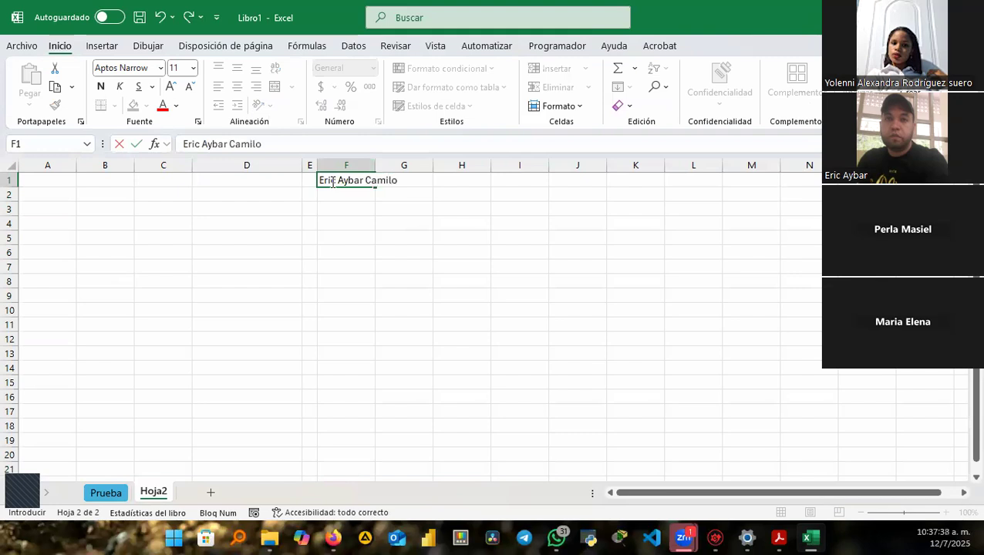
key(Return)
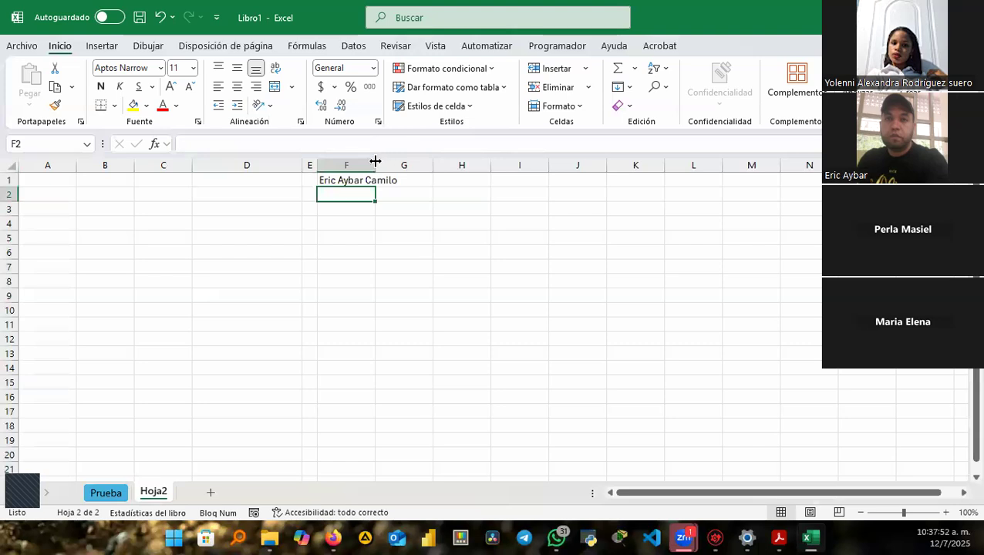
double_click(374, 162)
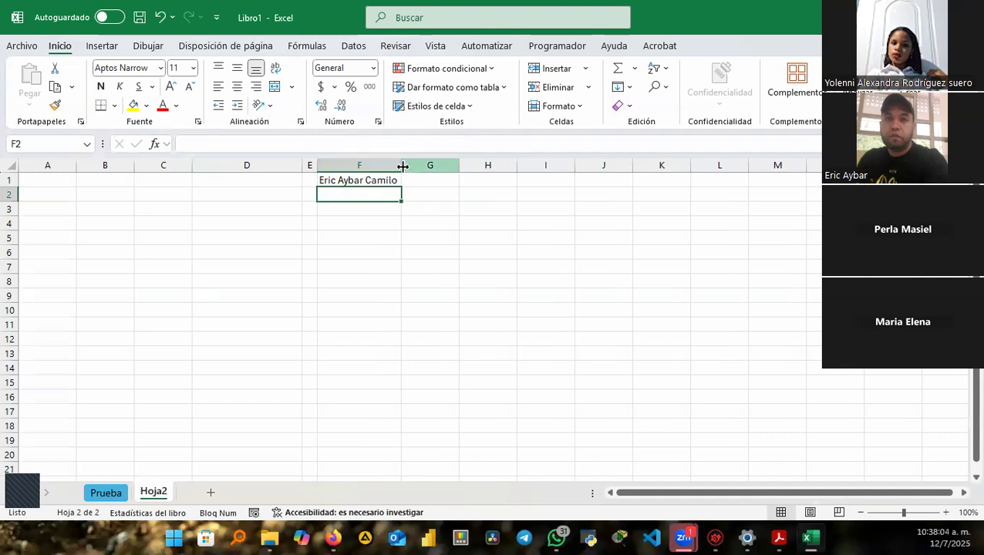
drag(394, 168, 375, 168)
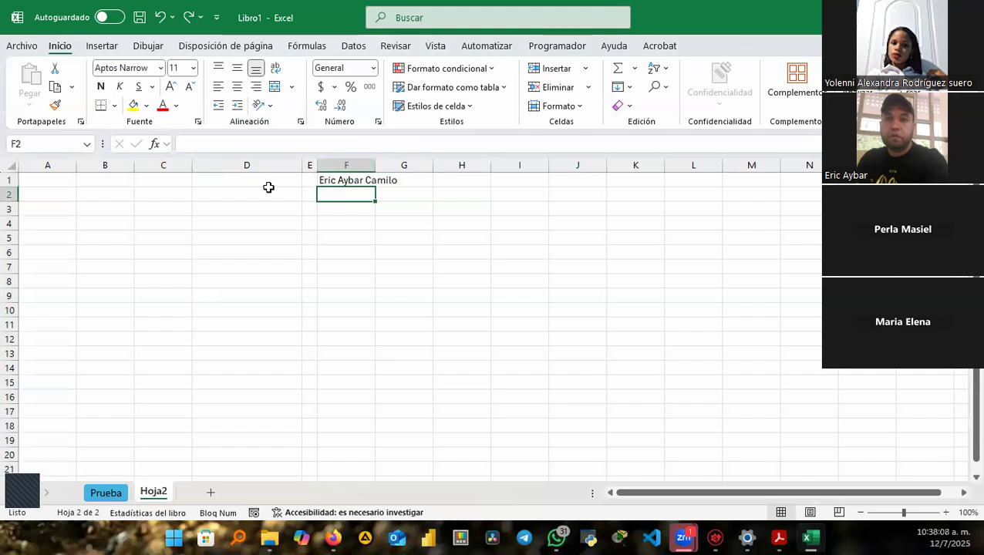
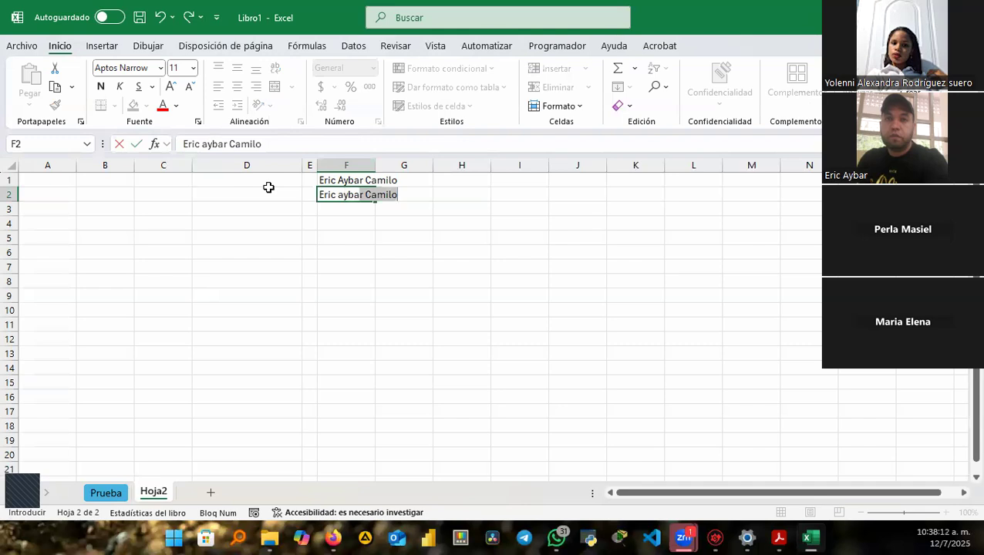
Fill F2 with the name minus its final surname, using AutoComplete and then editing.
key(Return)
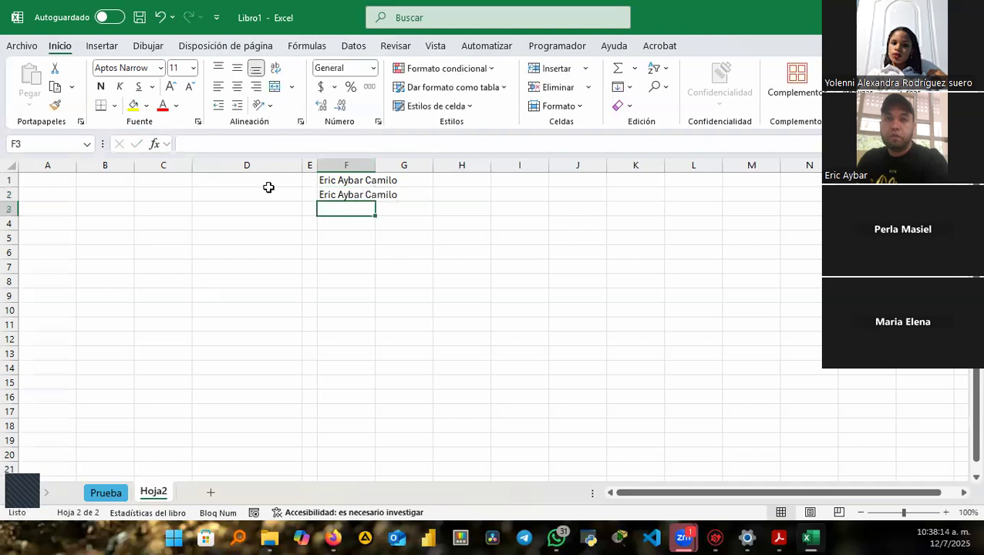
click(357, 195)
text(Camilo)
key(BackSpace)
key(BackSpace)
key(BackSpace)
key(BackSpace)
key(BackSpace)
key(BackSpace)
key(BackSpace)
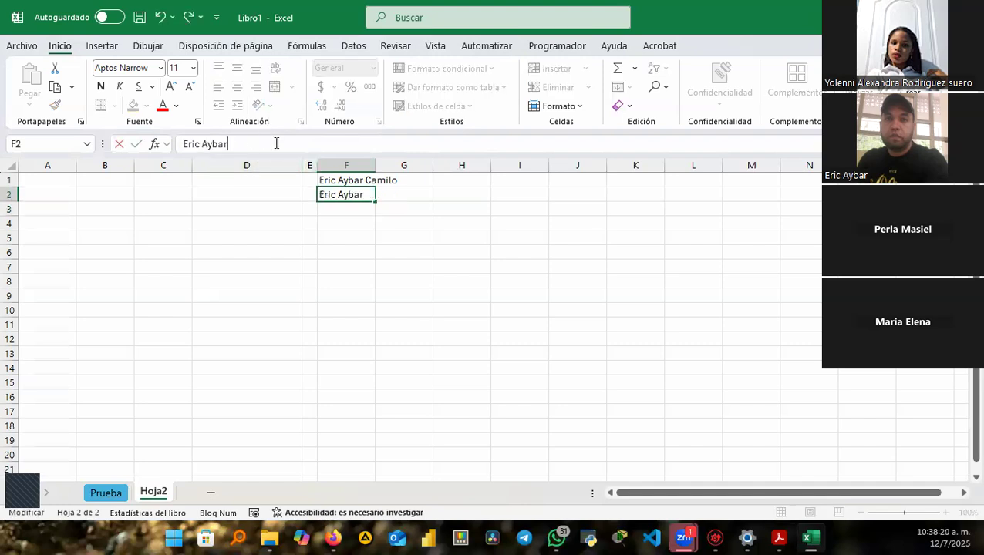
click(347, 213)
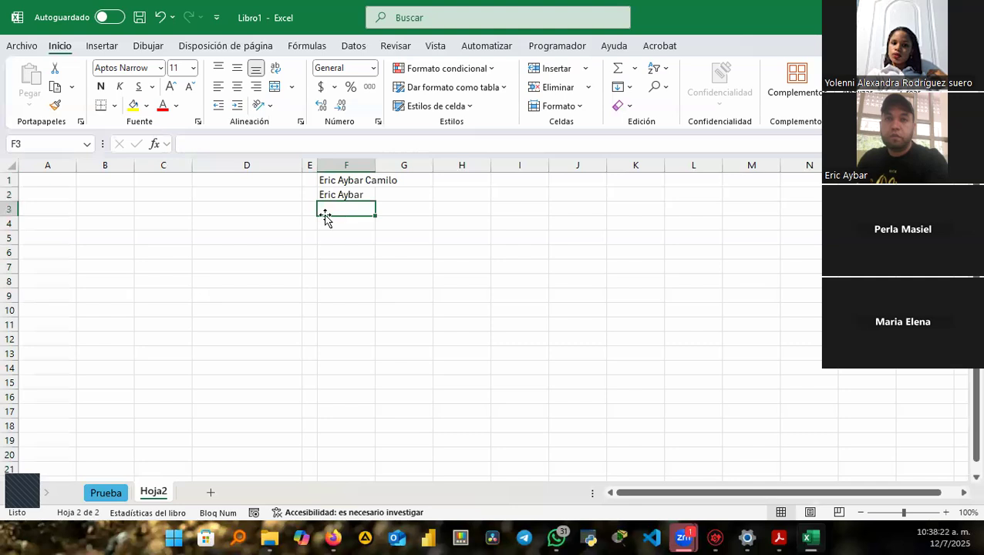
Enter the first name only in F3 and 1 in F4, then auto-fit column F.
text(Eric)
key(Return)
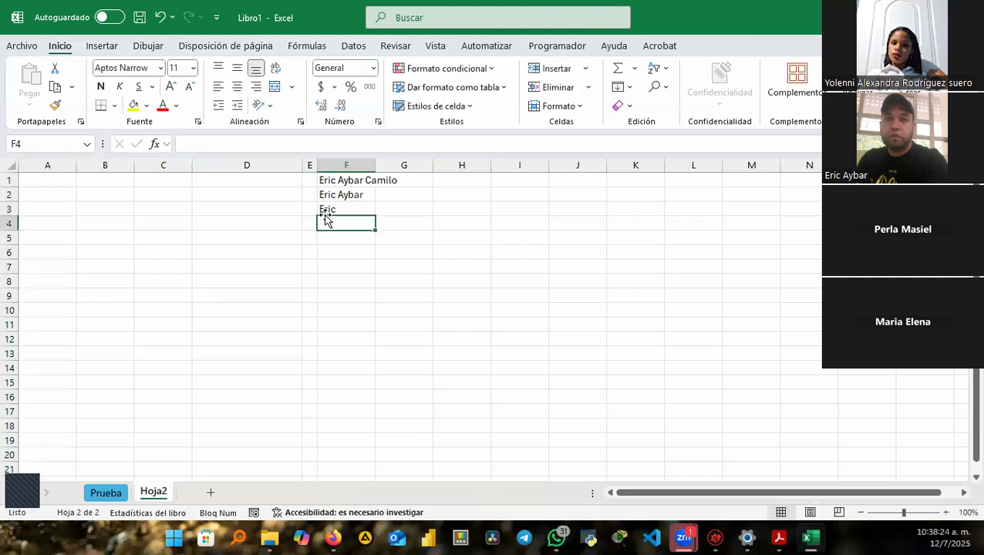
text(1)
key(Return)
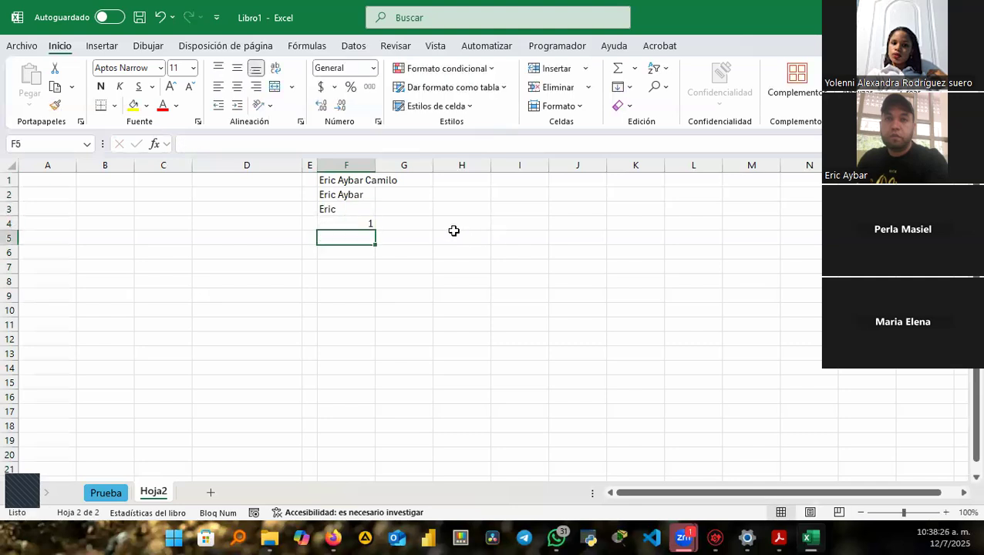
double_click(377, 160)
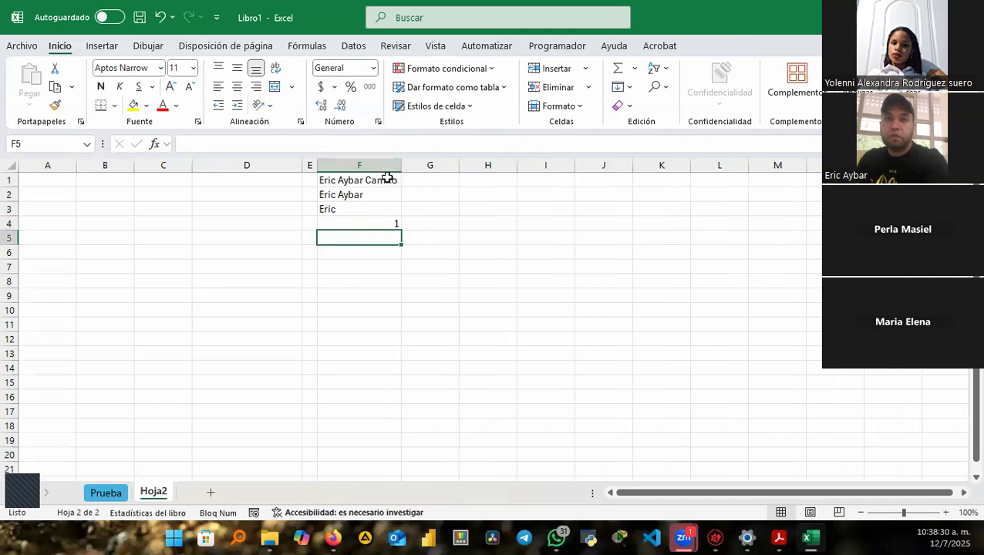